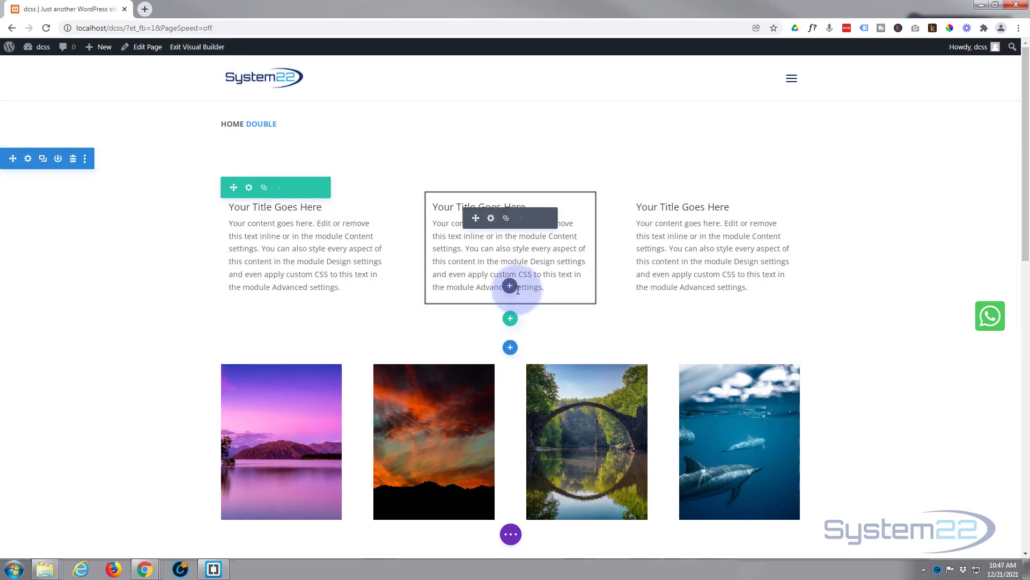
# - Insert a regular section with a row of three equal columns between the text columns and the photo row
pyautogui.click(511, 348)
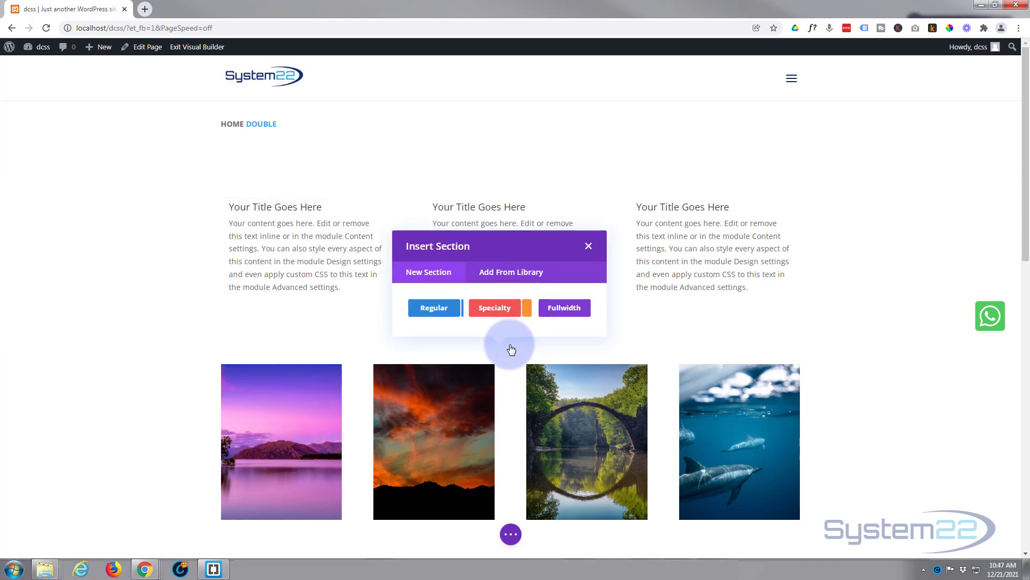
pyautogui.click(428, 308)
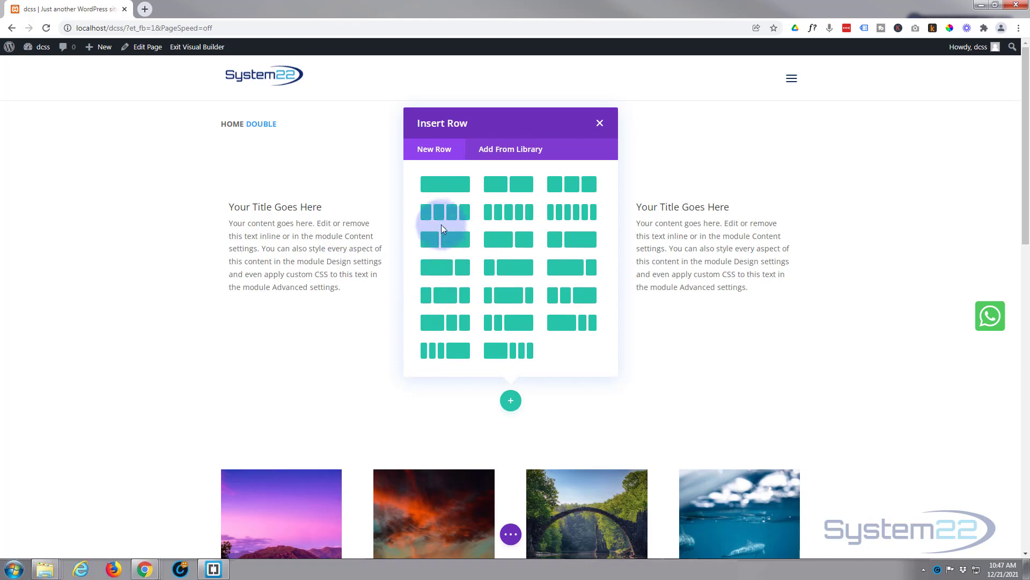
pyautogui.click(567, 189)
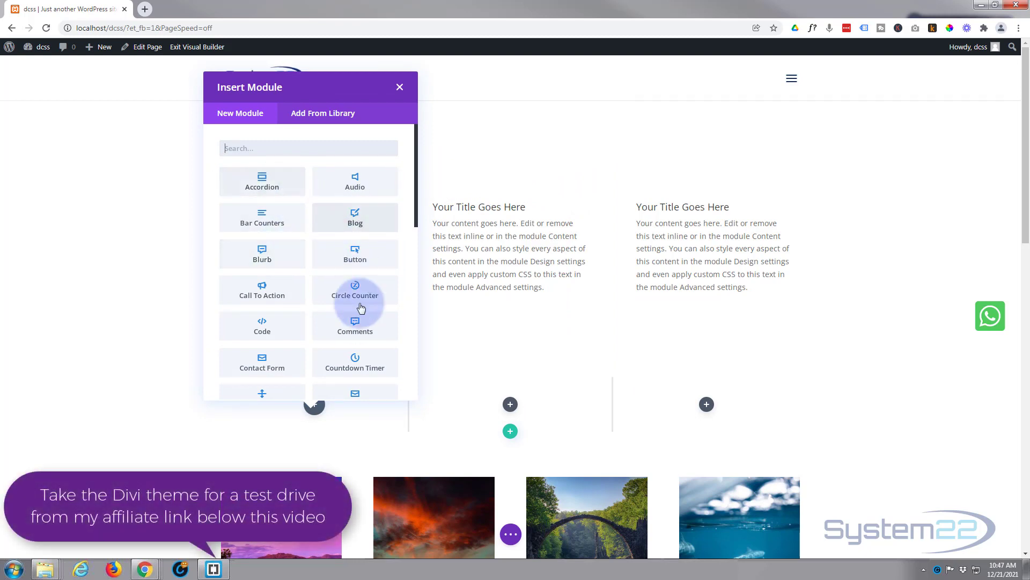
# - Add a Blurb module to the first column of the new row
pyautogui.scroll(-10, 354, 325)
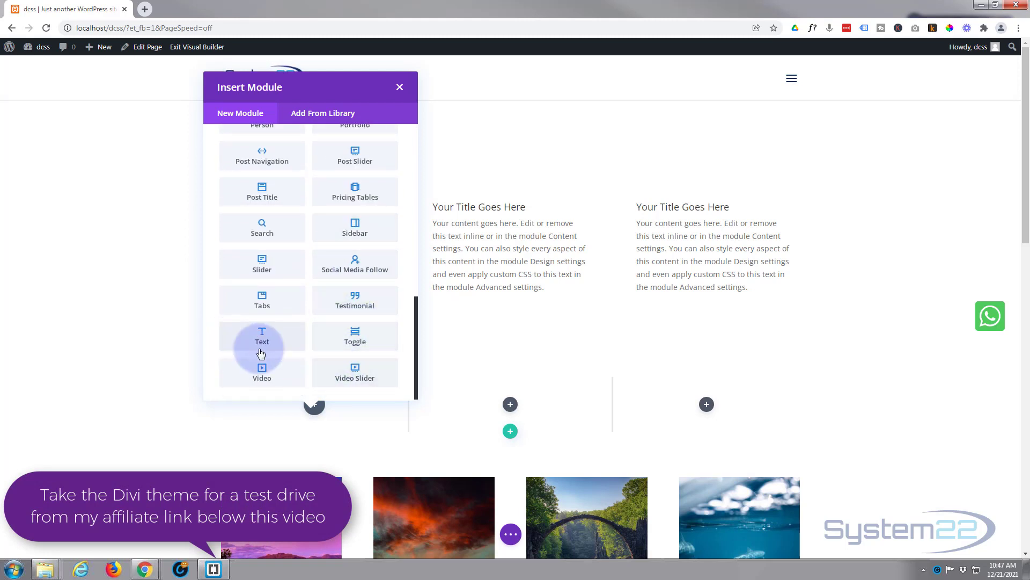
pyautogui.scroll(5, 309, 369)
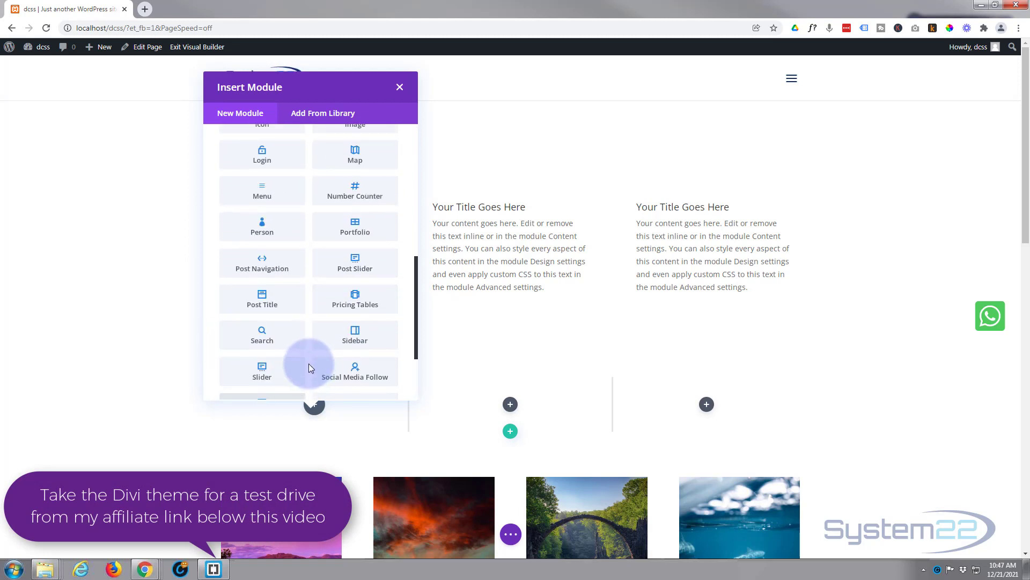
pyautogui.scroll(4, 308, 363)
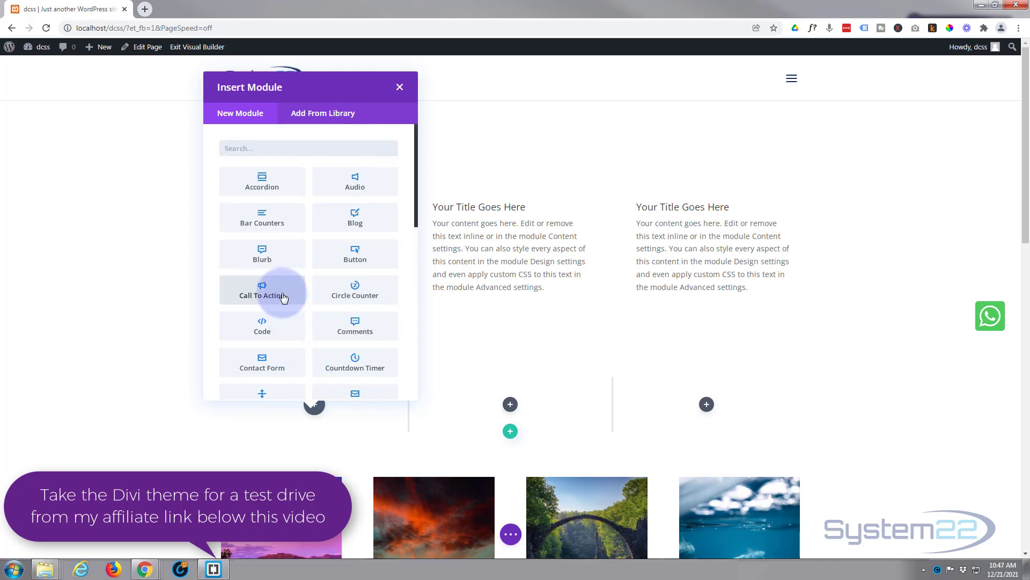
pyautogui.click(284, 259)
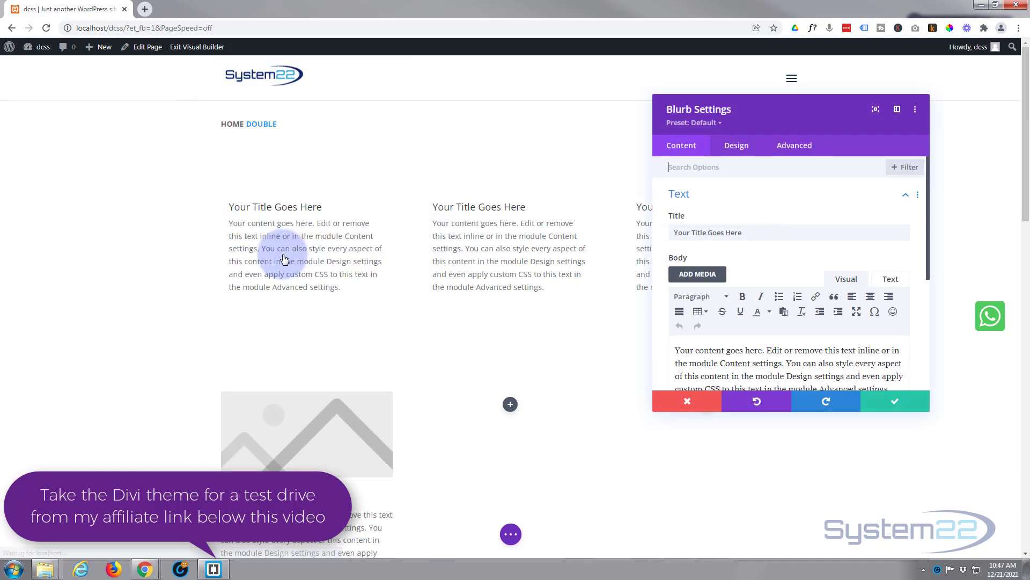
# - Remove the placeholder image from the new blurb
pyautogui.scroll(-2, 200, 387)
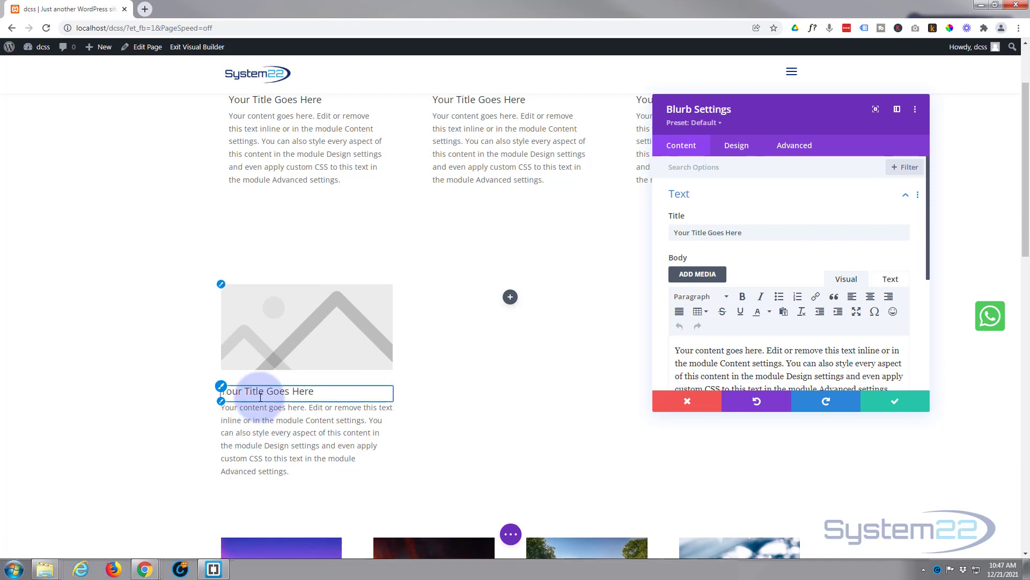
pyautogui.scroll(-4, 759, 264)
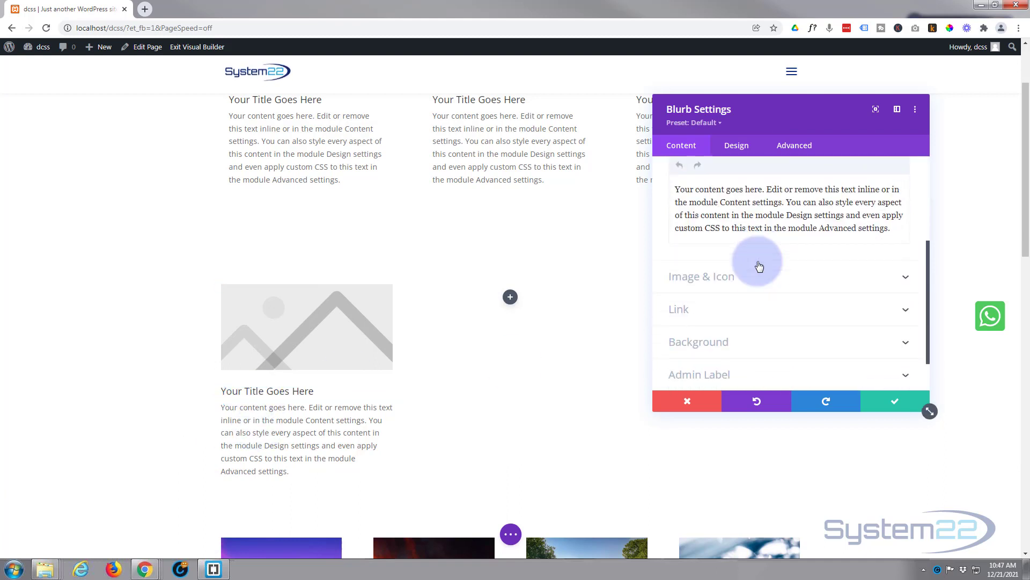
pyautogui.click(777, 235)
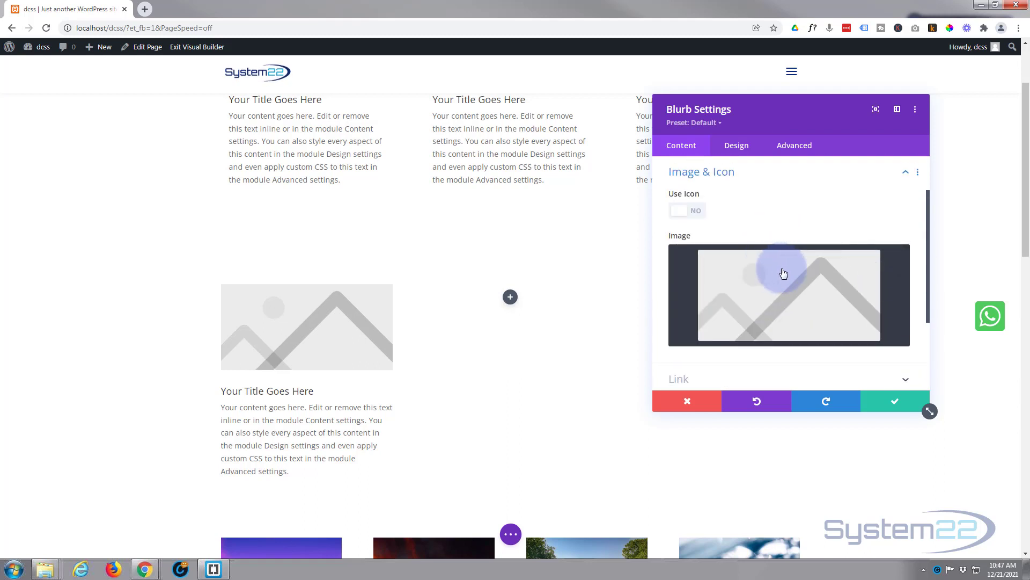
pyautogui.click(879, 262)
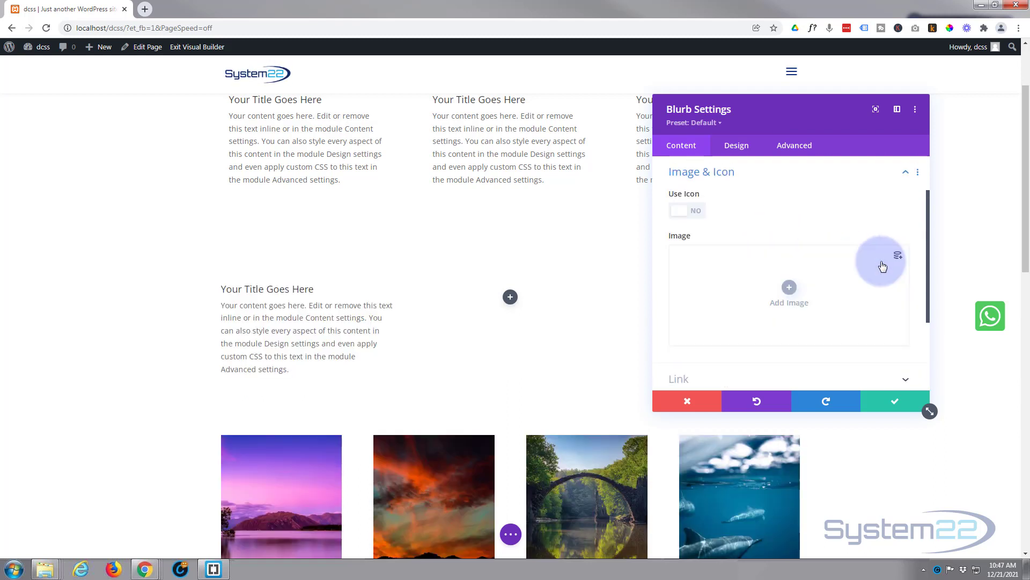
# - Examine the blurb's title field, body text, paragraph and heading formats, and the available design option groups
pyautogui.scroll(2, 838, 293)
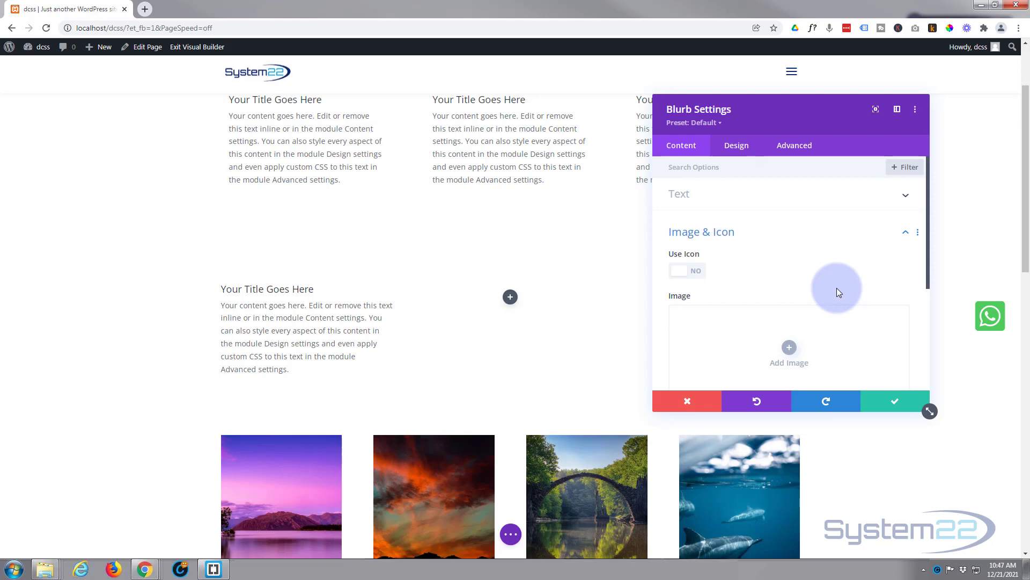
pyautogui.click(793, 195)
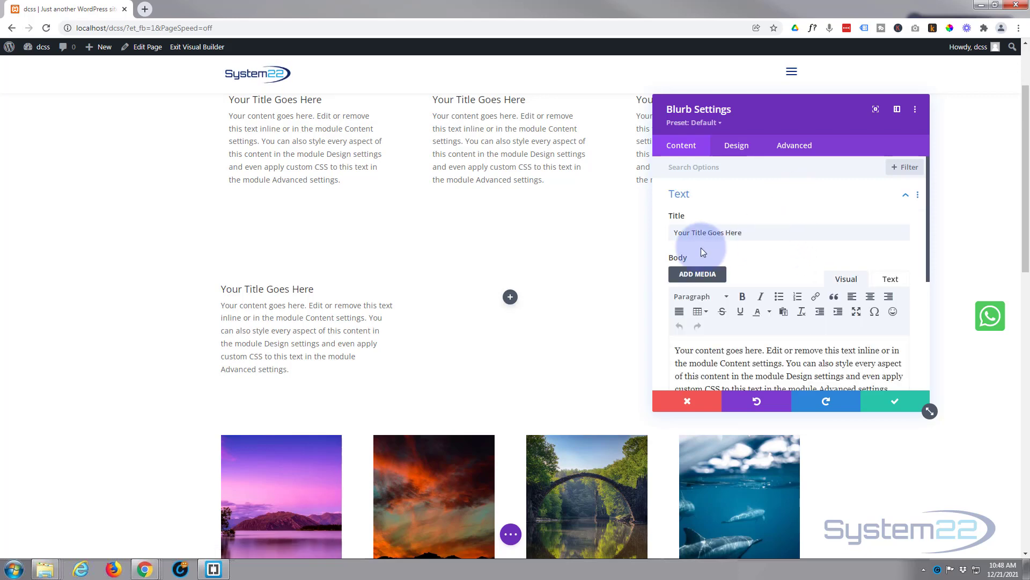
pyautogui.moveTo(746, 233); pyautogui.dragTo(682, 235)
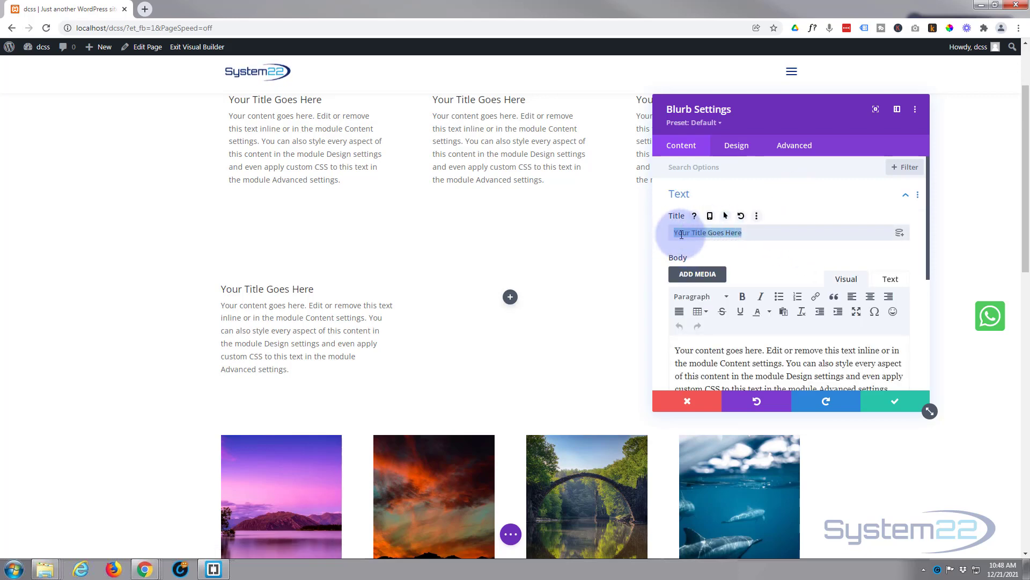
pyautogui.scroll(-2, 714, 236)
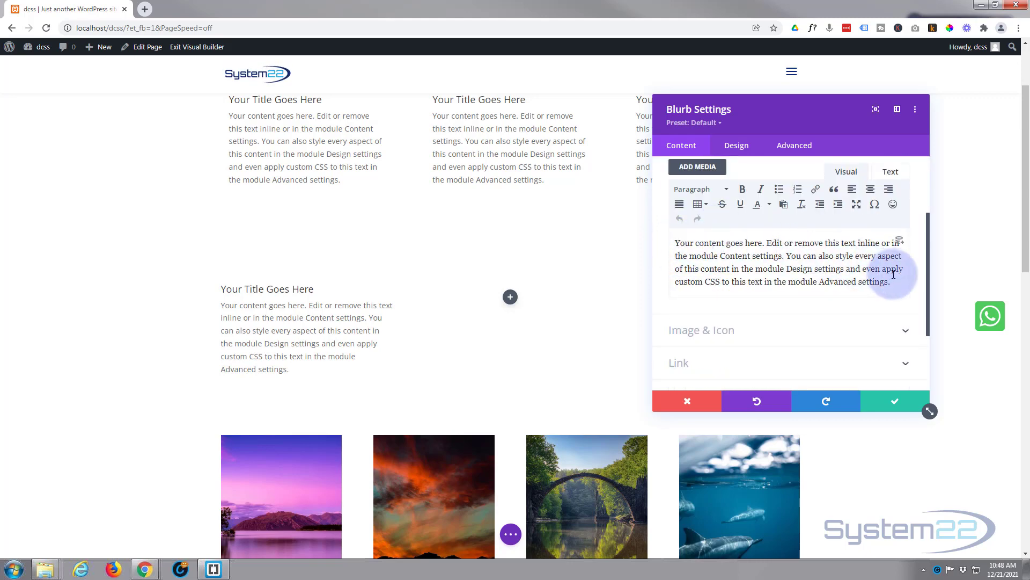
pyautogui.click(699, 191)
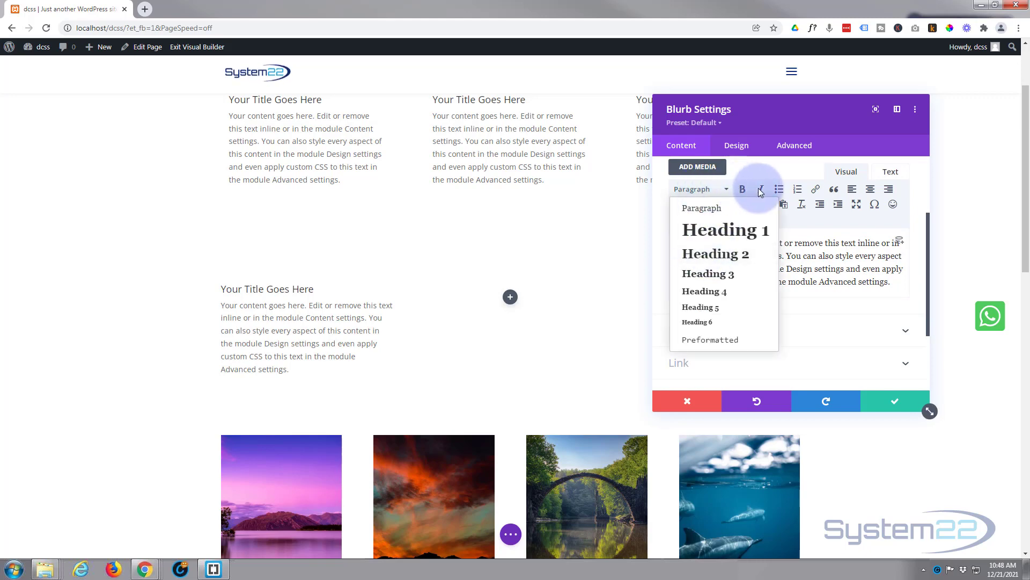
pyautogui.click(795, 169)
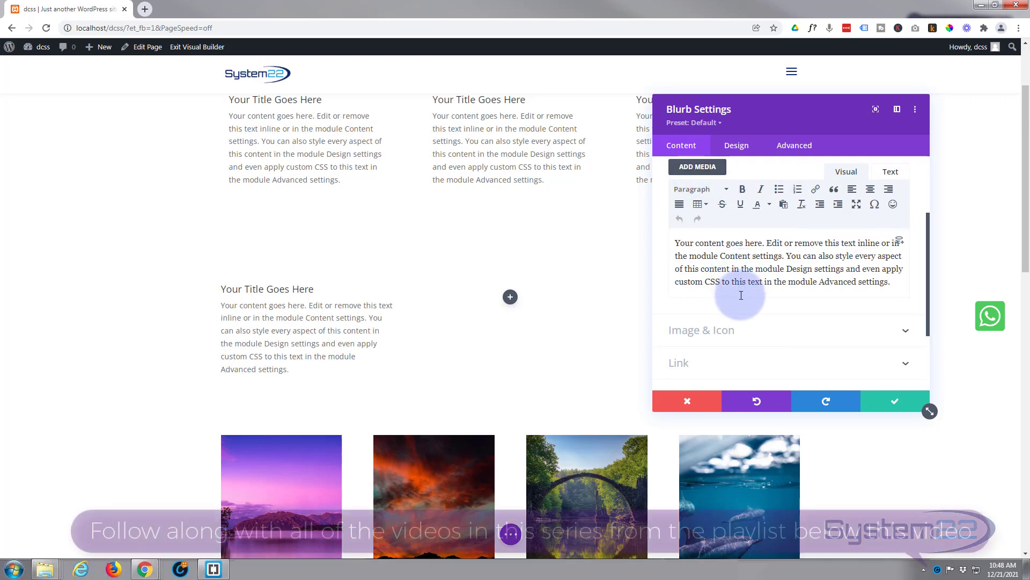
pyautogui.scroll(-1, 741, 295)
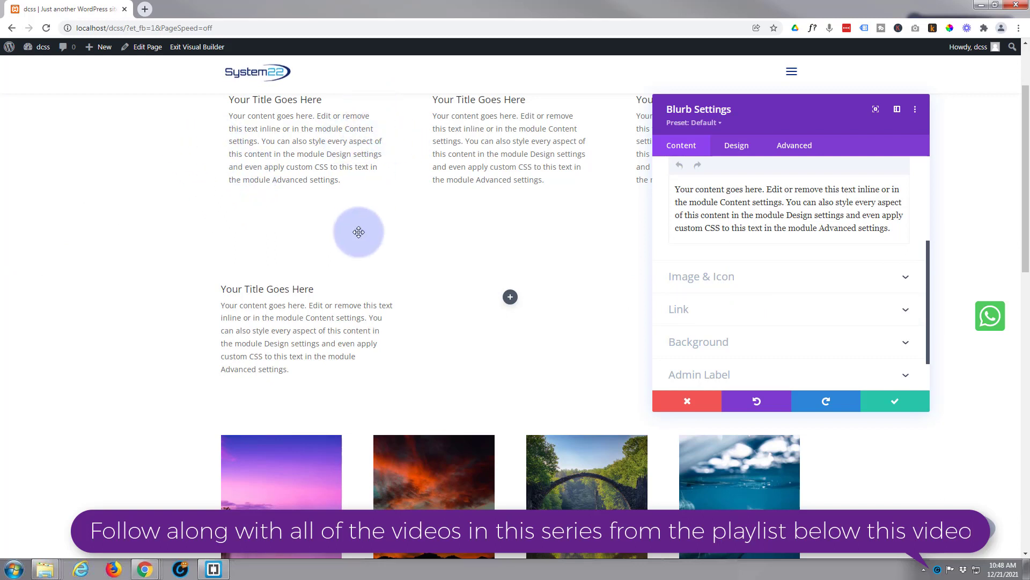
pyautogui.click(737, 146)
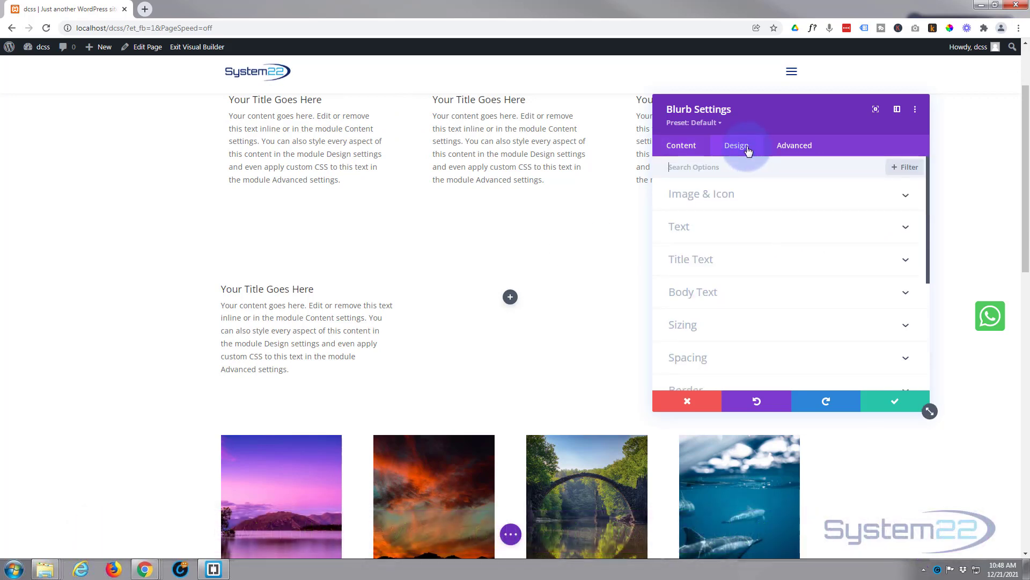
# - Give the blurb a green #7cda24 background color
pyautogui.click(680, 154)
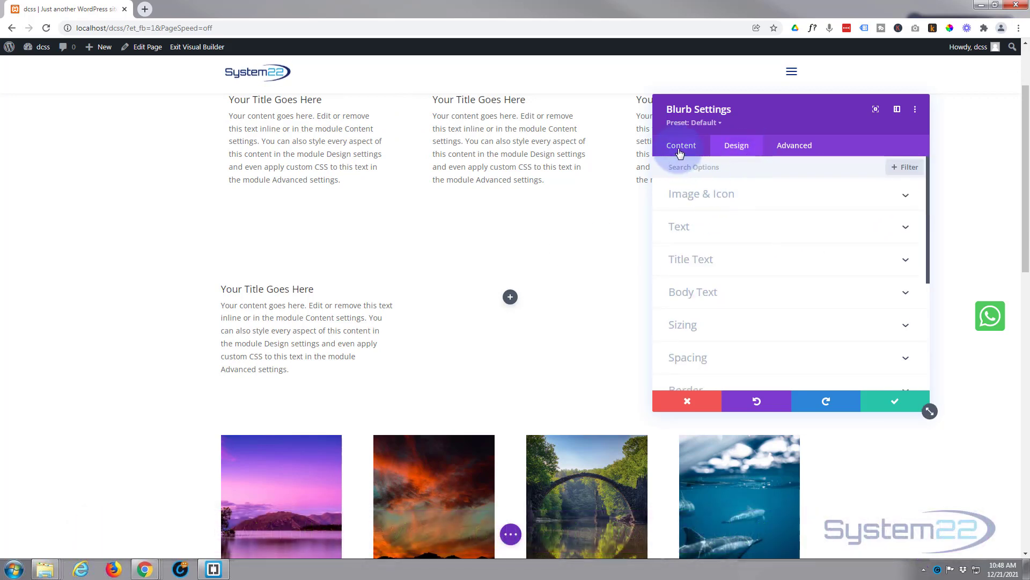
pyautogui.scroll(-4, 717, 295)
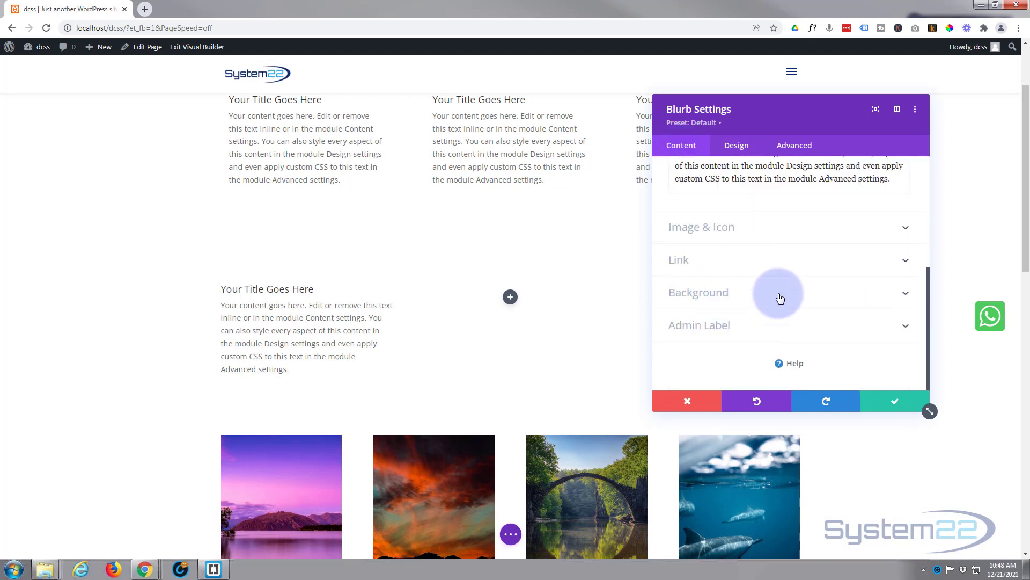
pyautogui.click(781, 294)
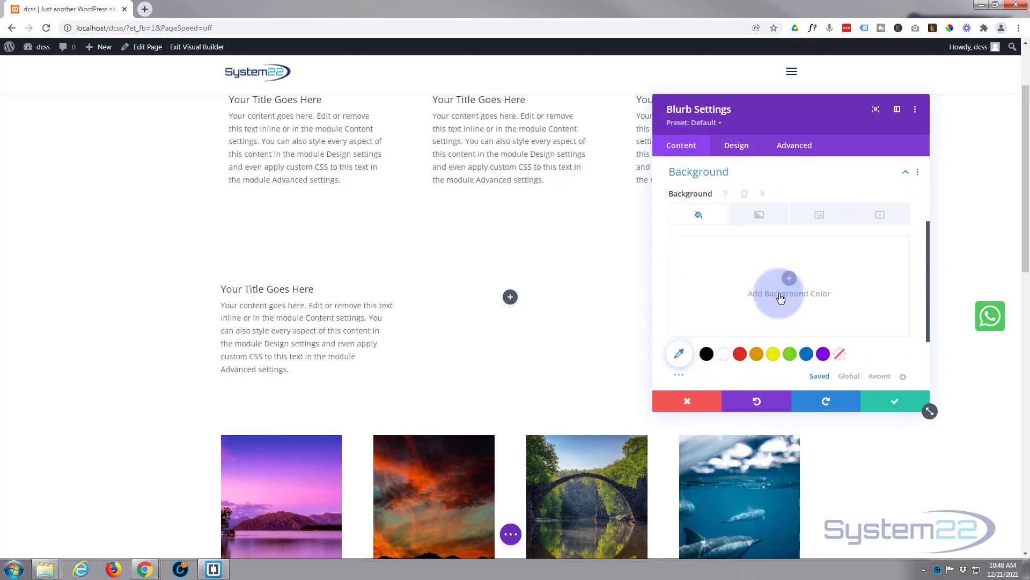
pyautogui.click(794, 357)
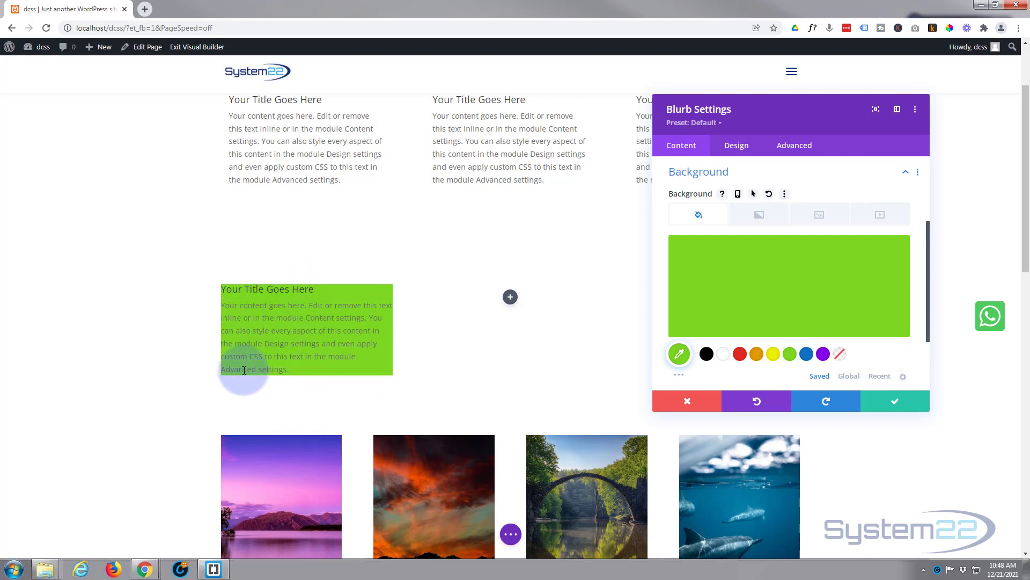
# - Set the blurb's top, bottom, left and right padding to 15px, linking the opposite sides
pyautogui.click(741, 152)
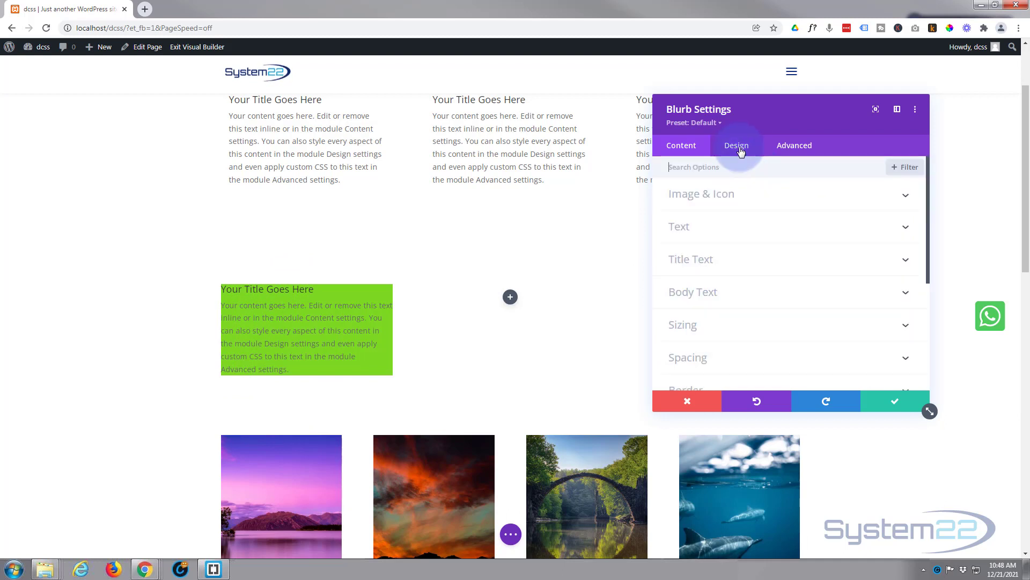
pyautogui.scroll(-2, 765, 293)
pyautogui.scroll(-1, 764, 295)
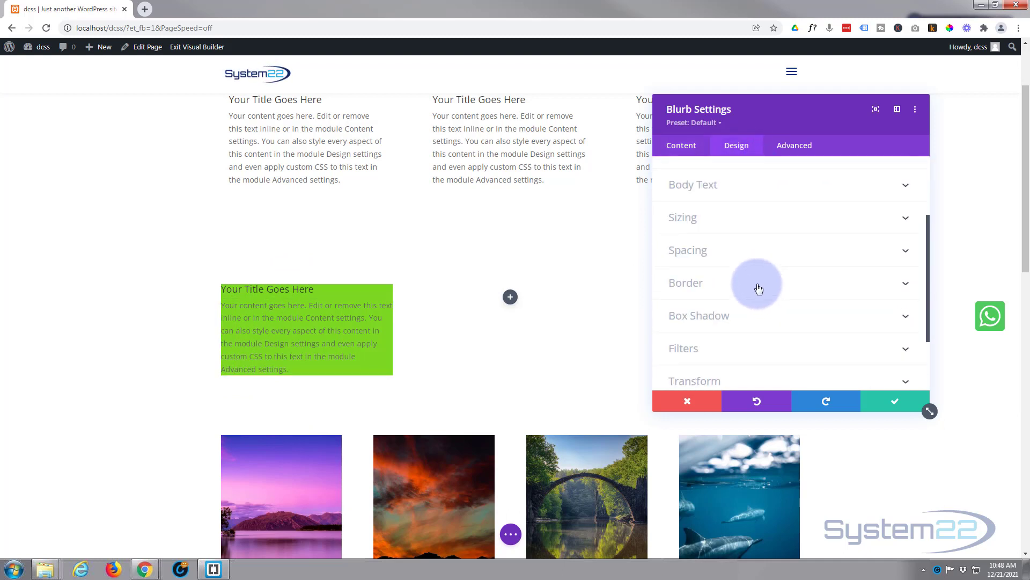
pyautogui.click(765, 253)
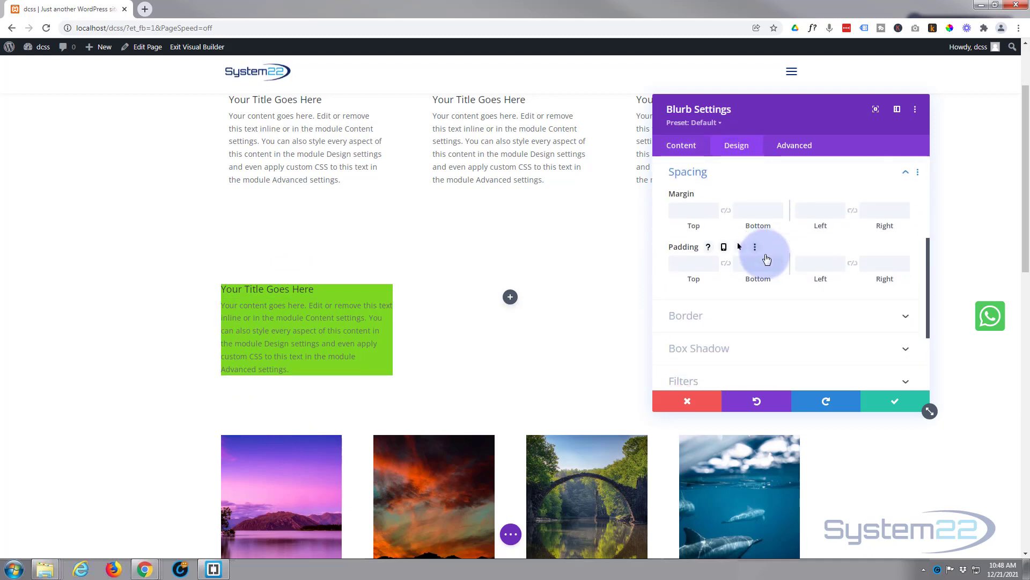
pyautogui.click(681, 266)
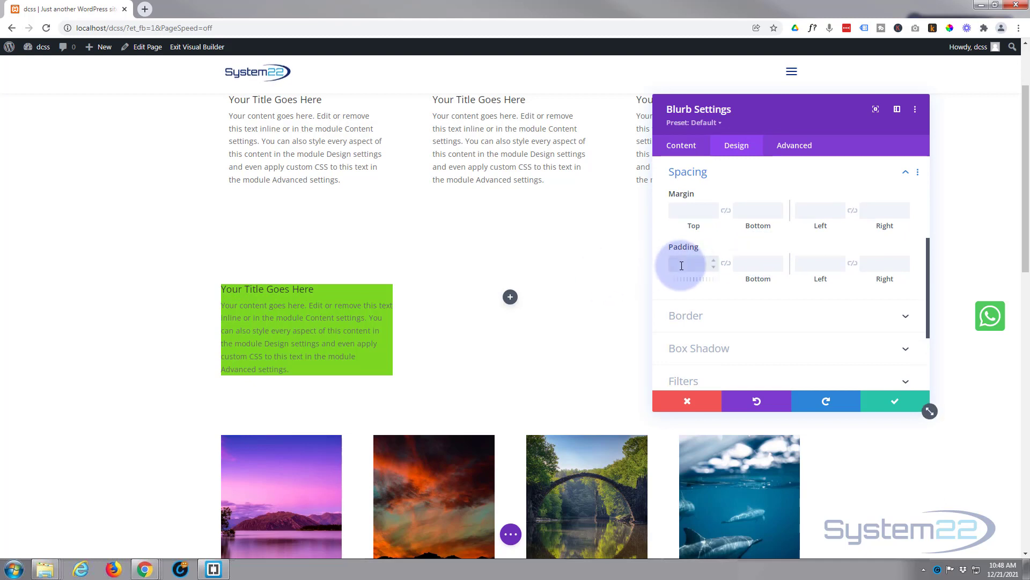
pyautogui.write('15px')
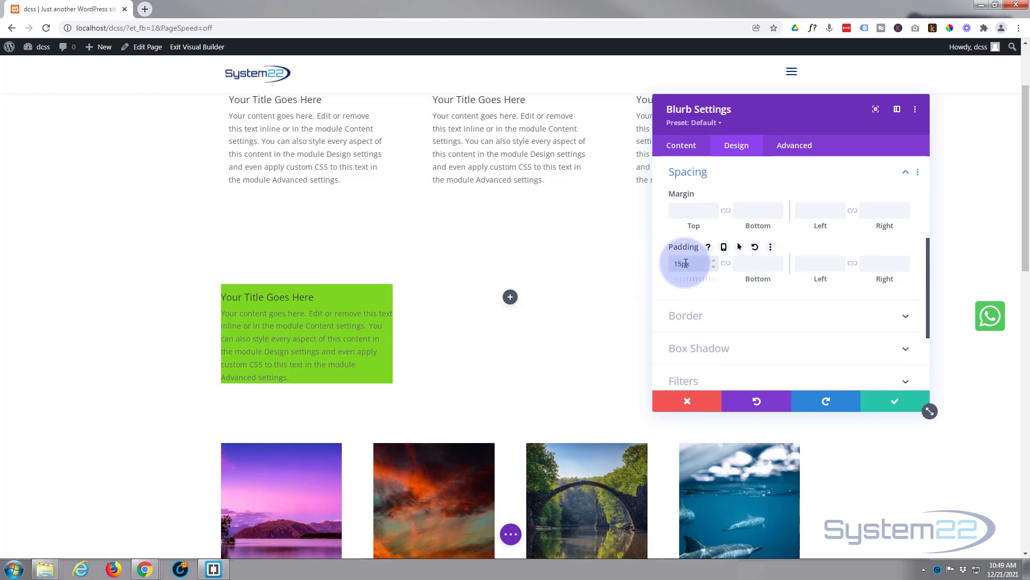
pyautogui.click(747, 265)
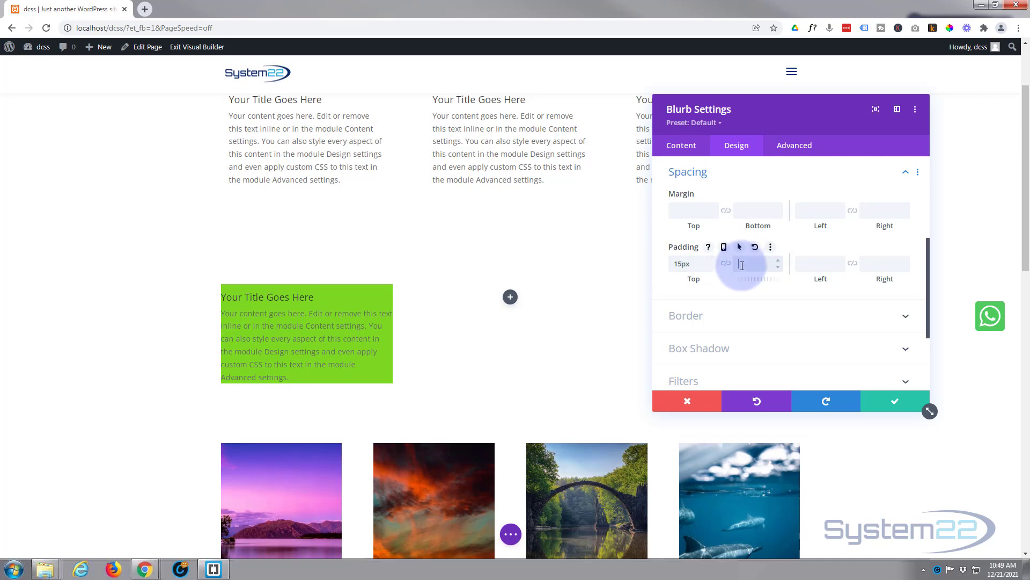
pyautogui.click(728, 266)
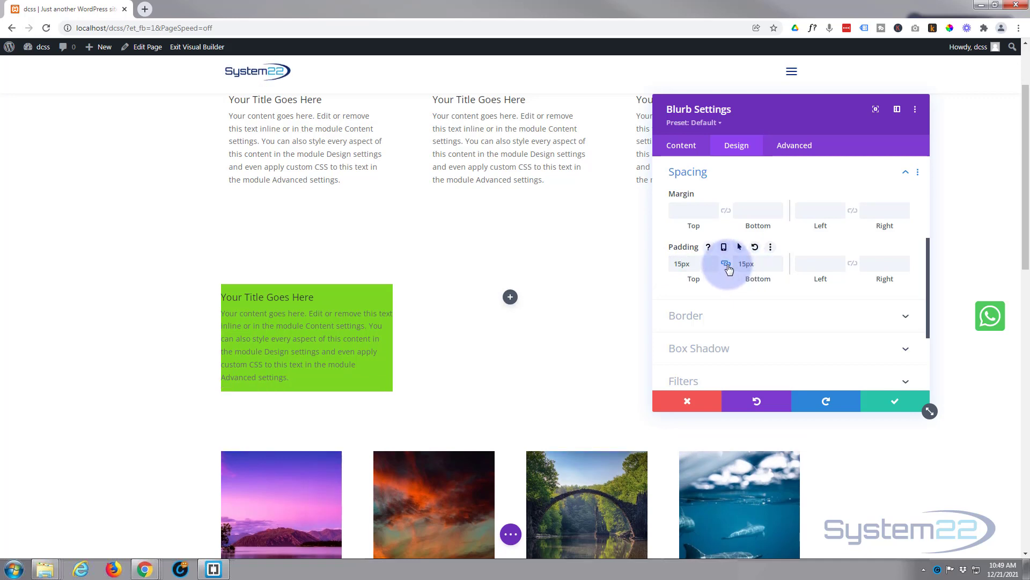
pyautogui.click(825, 266)
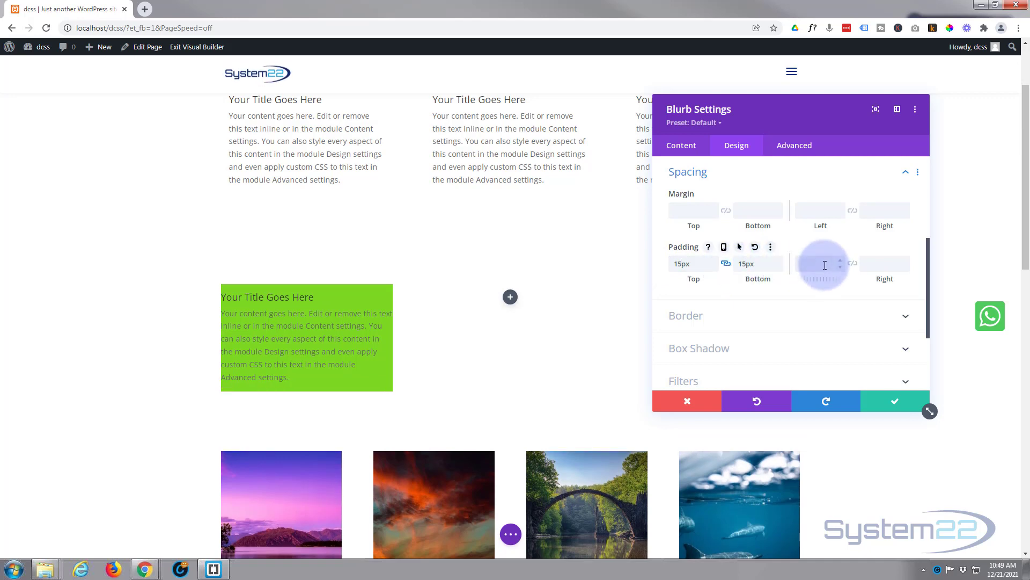
pyautogui.click(852, 265)
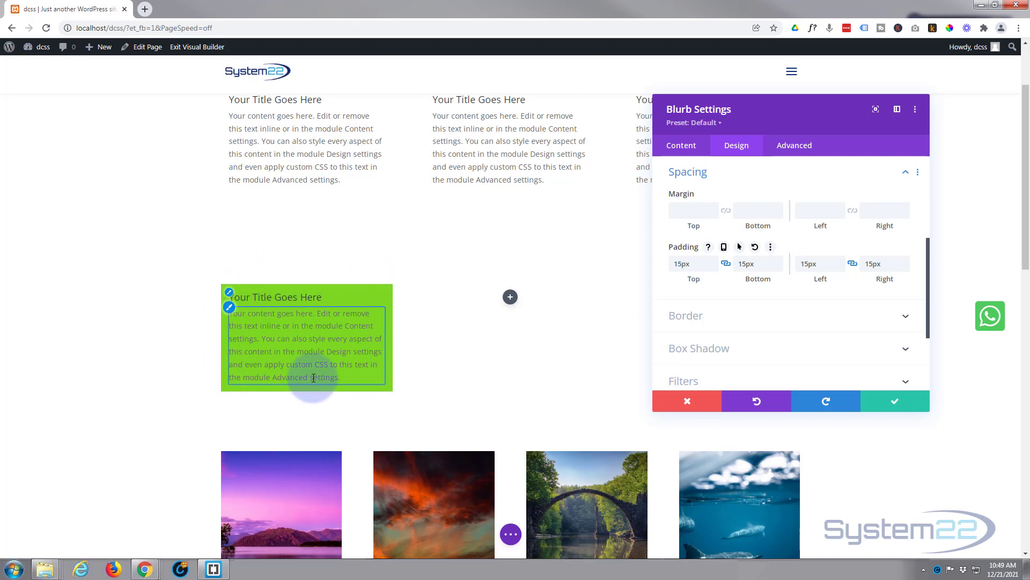
# - Delete the blurb's green background color
pyautogui.click(683, 148)
pyautogui.click(749, 299)
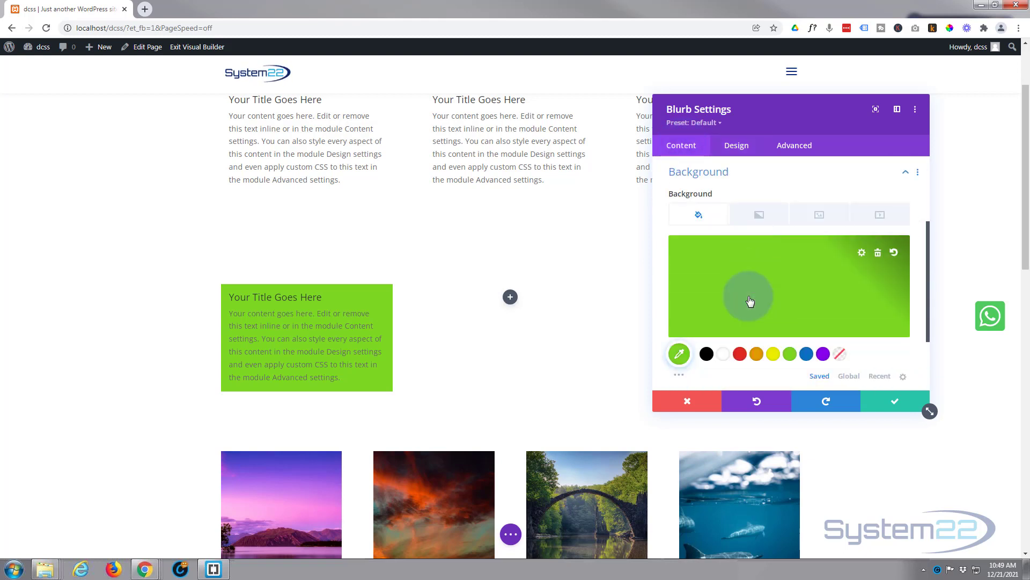
pyautogui.click(873, 254)
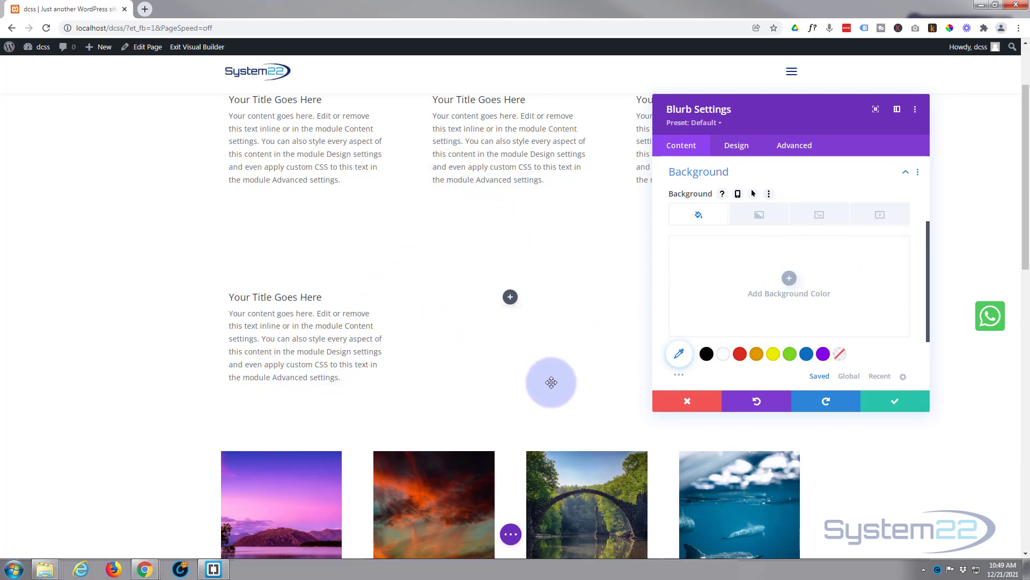
# - Set the blurb's height to 250px and give it a green background color
pyautogui.click(748, 152)
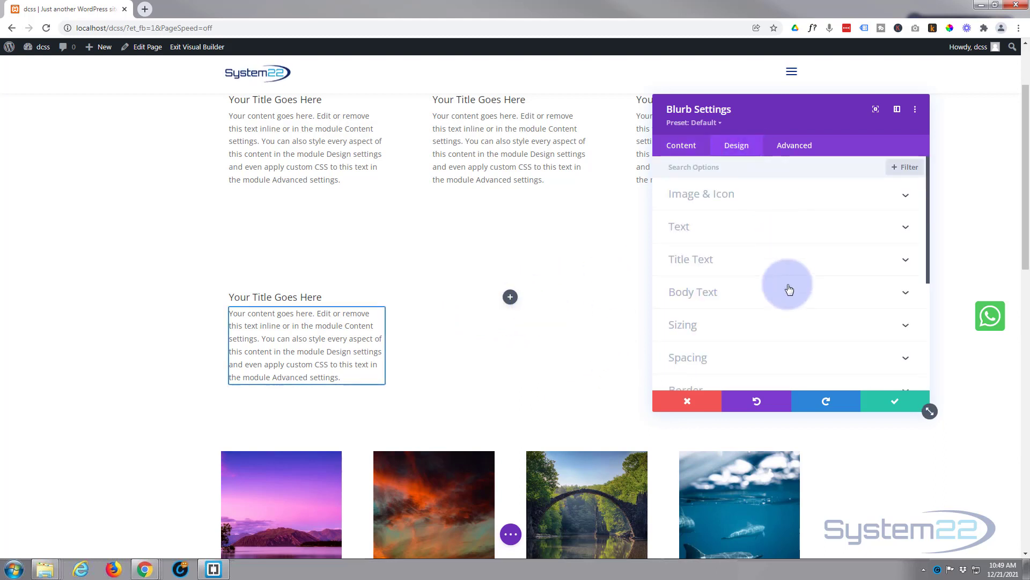
pyautogui.click(736, 325)
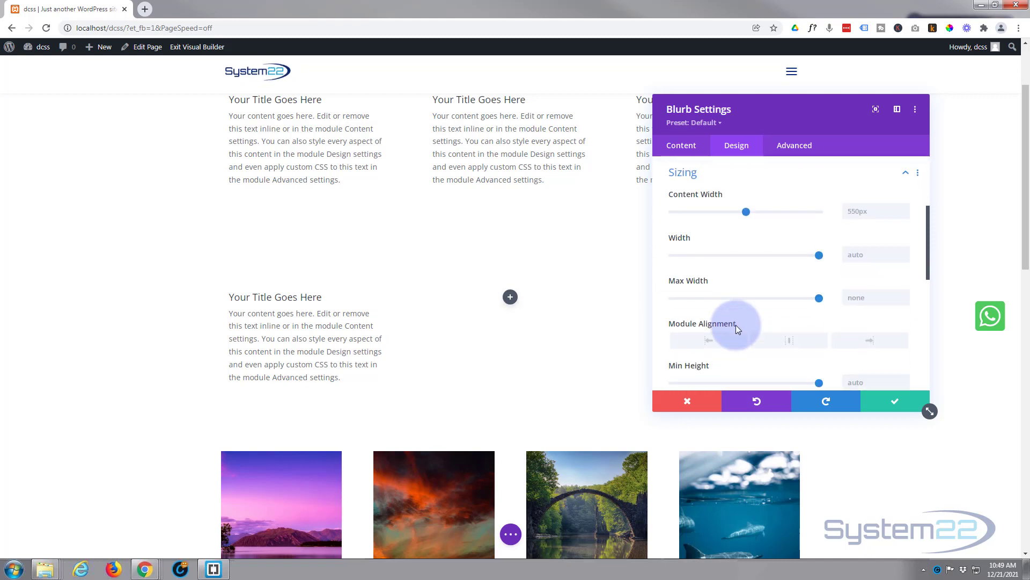
pyautogui.scroll(-3, 757, 321)
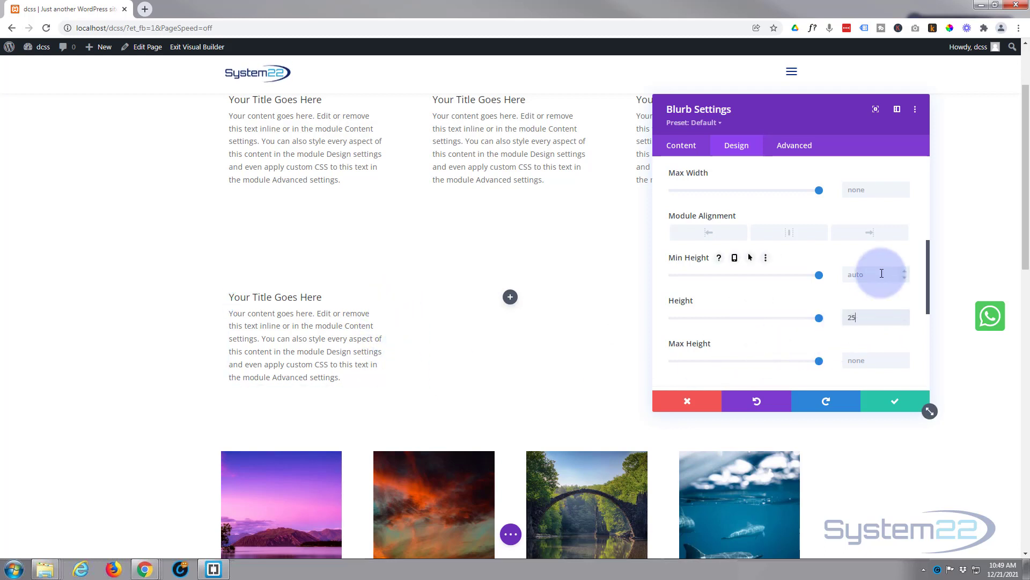
pyautogui.write('px')
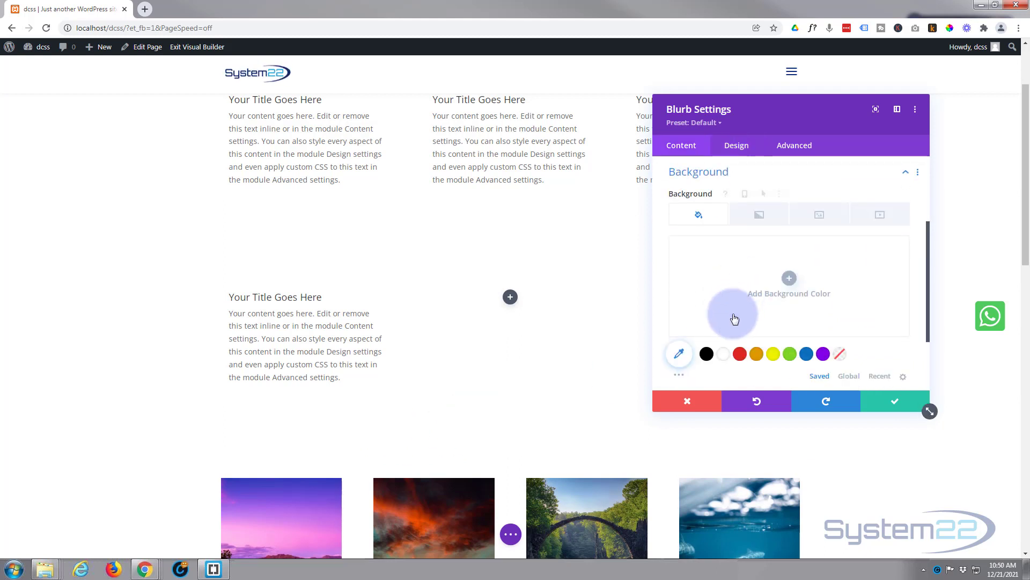
pyautogui.click(791, 355)
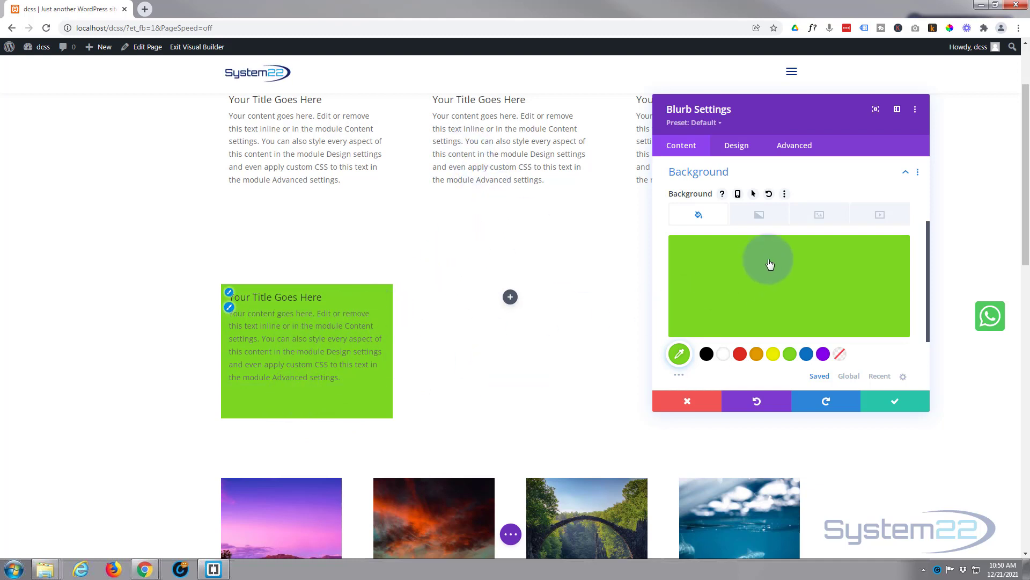
# - Set the blurb's height to 200px in its sizing options
pyautogui.click(744, 153)
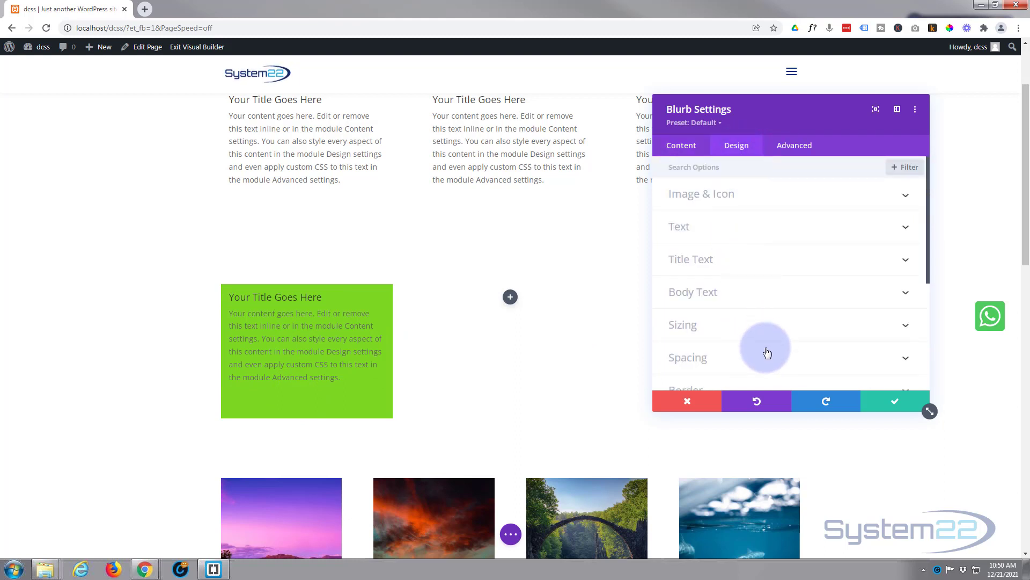
pyautogui.click(766, 337)
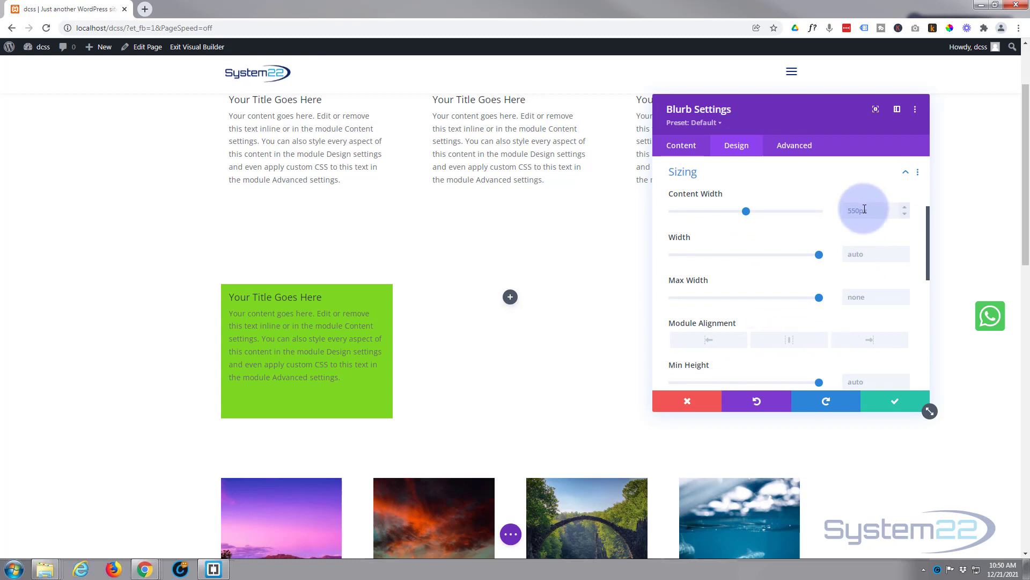
pyautogui.scroll(-4, 859, 252)
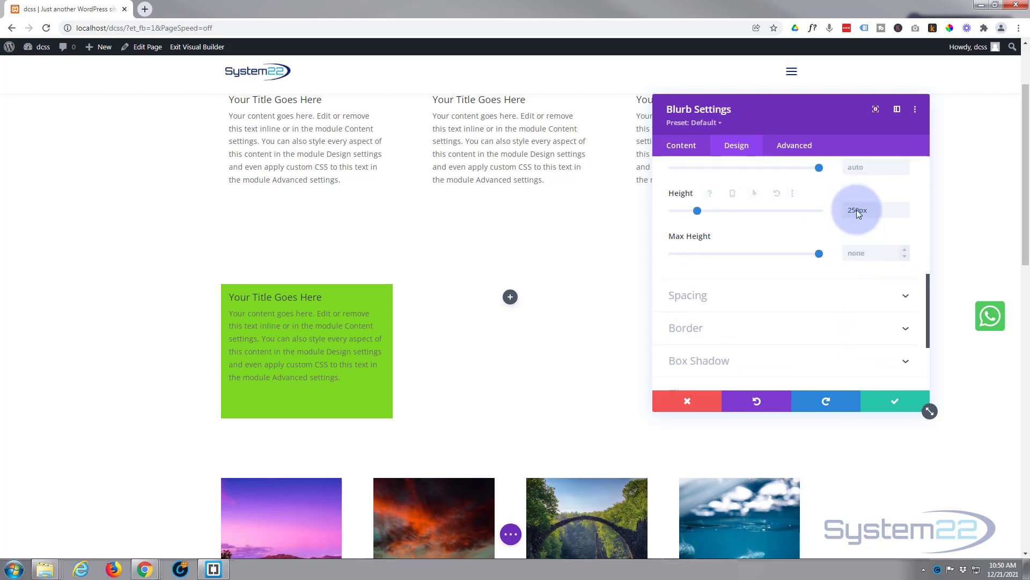
pyautogui.moveTo(851, 210); pyautogui.dragTo(856, 211)
pyautogui.write('0')
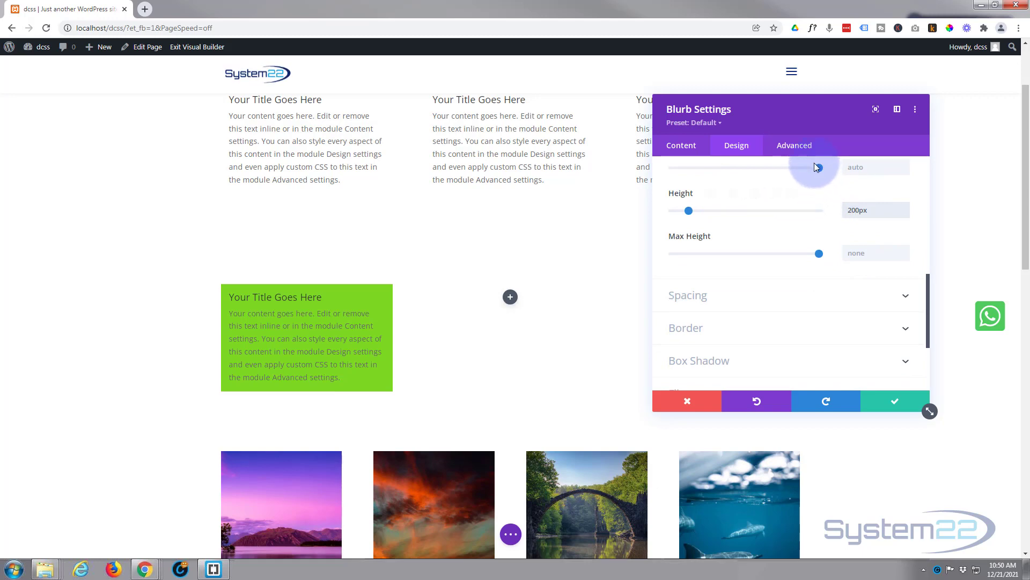
pyautogui.moveTo(839, 248)
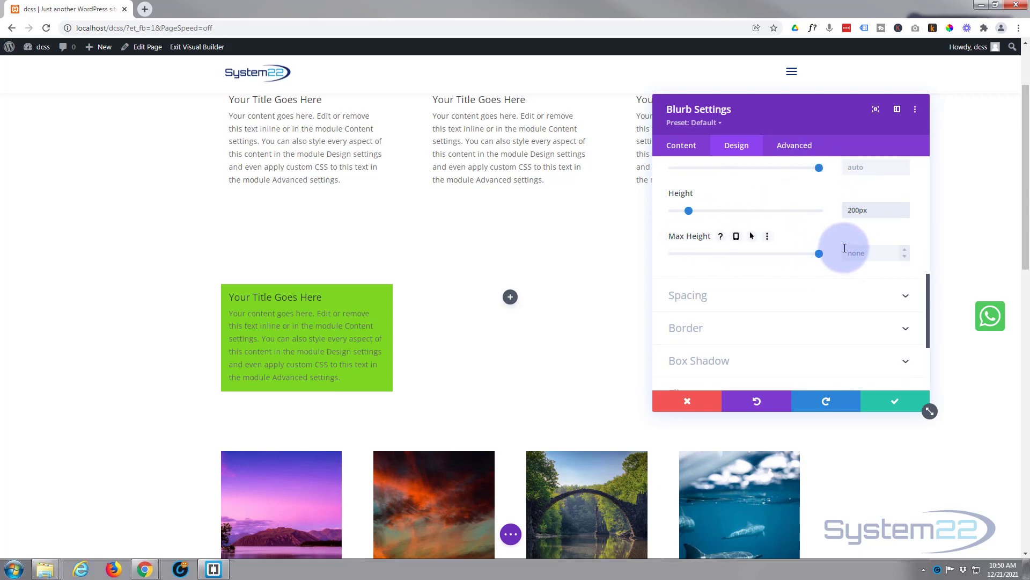
# - Remove the green background color from the 200px-high blurb
pyautogui.click(682, 147)
pyautogui.click(821, 301)
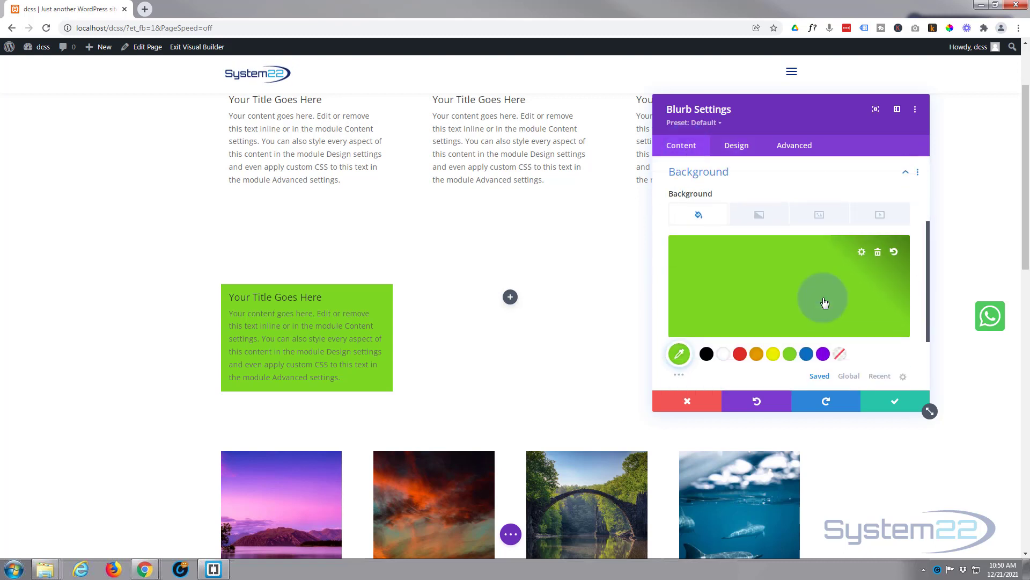
pyautogui.click(879, 253)
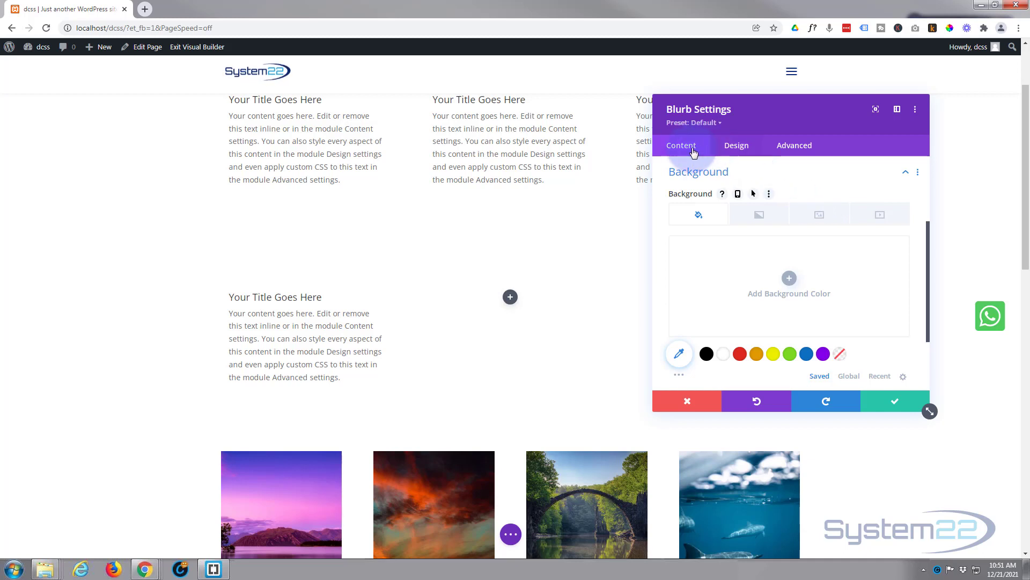
# - Start the blurb's custom CSS for the Before element with the declaration content:'';
pyautogui.click(796, 150)
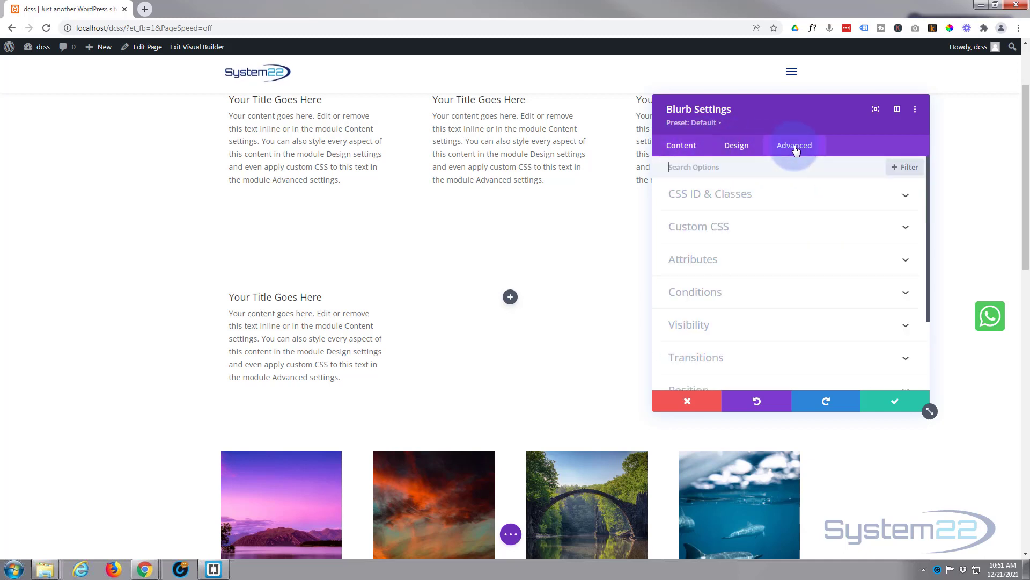
pyautogui.click(793, 232)
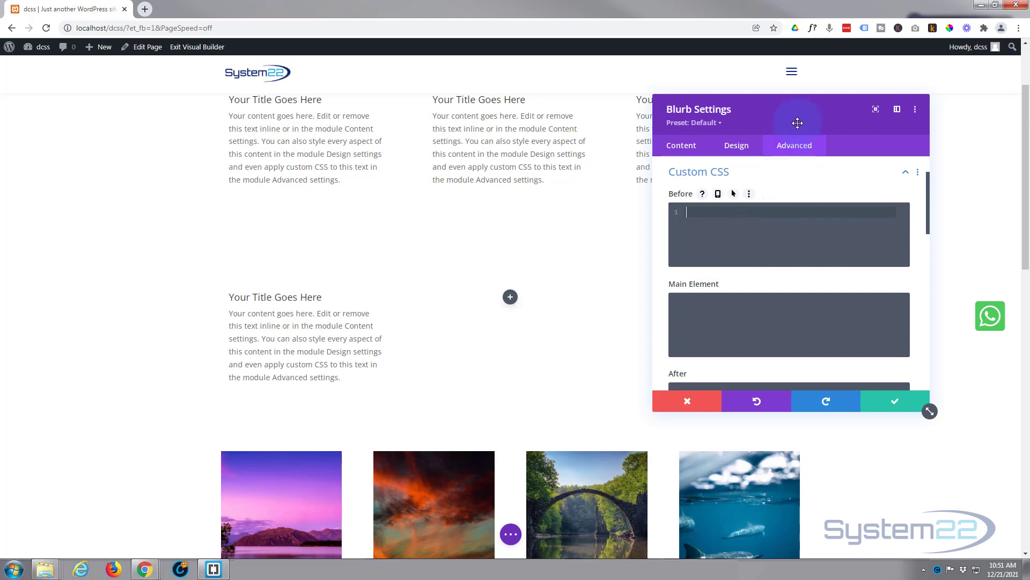
pyautogui.moveTo(797, 118); pyautogui.dragTo(556, 186)
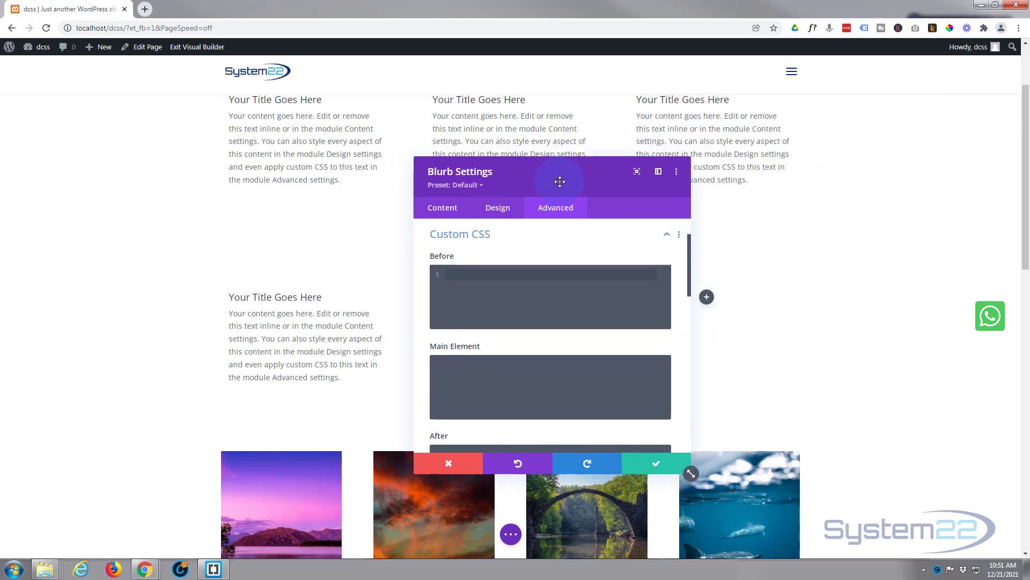
pyautogui.click(475, 270)
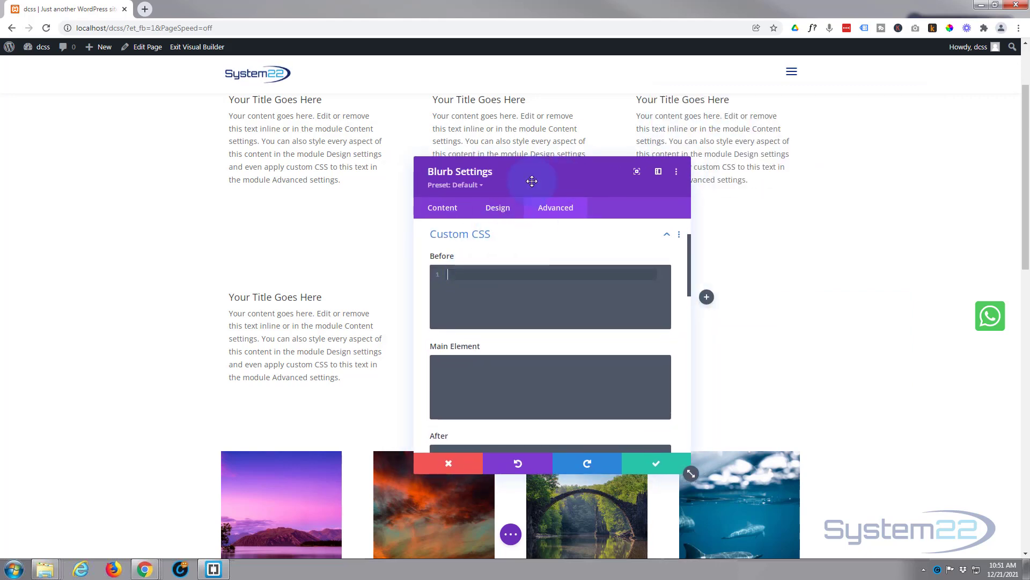
pyautogui.write('c')
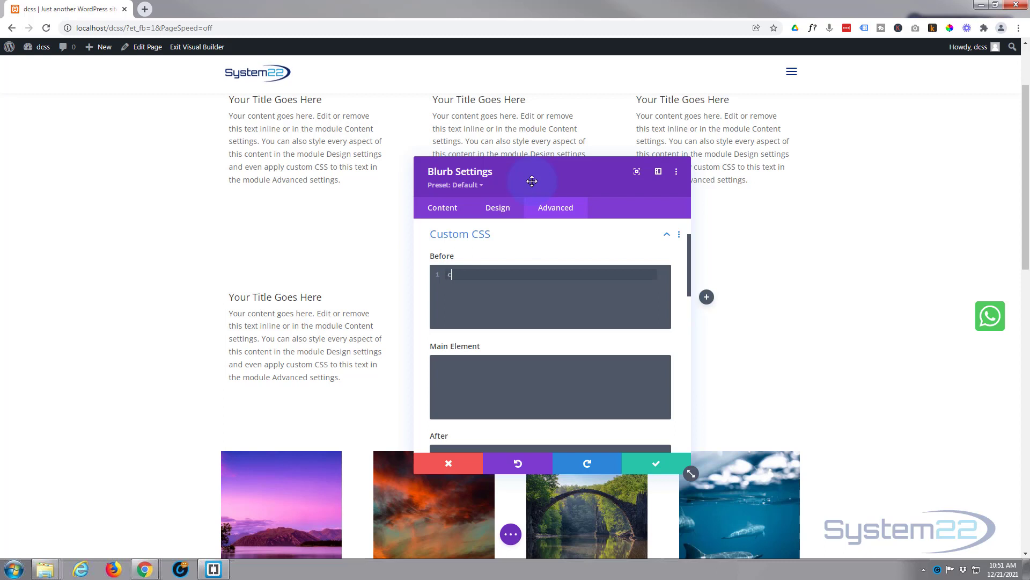
pyautogui.write('ontent:')
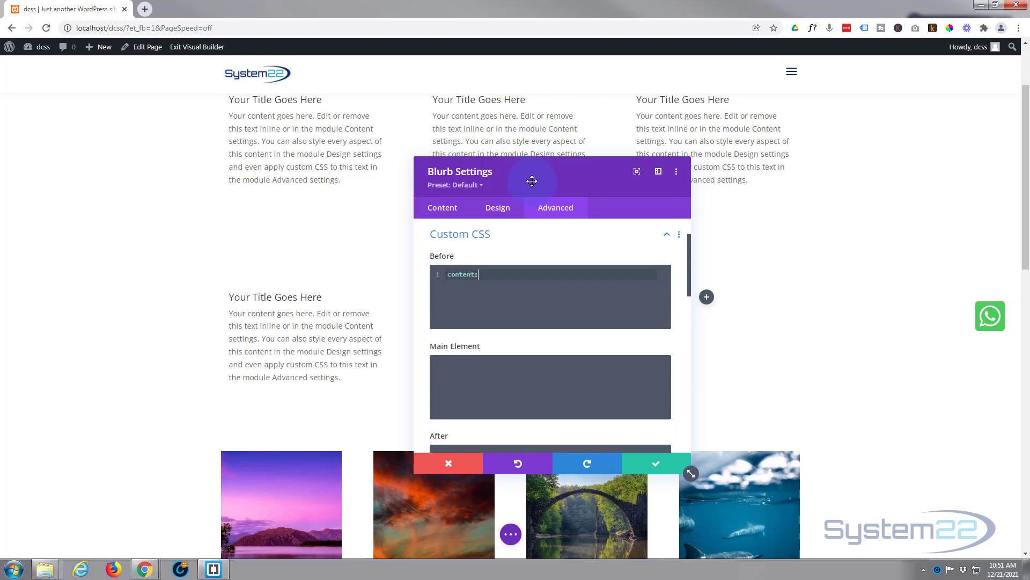
pyautogui.write("''")
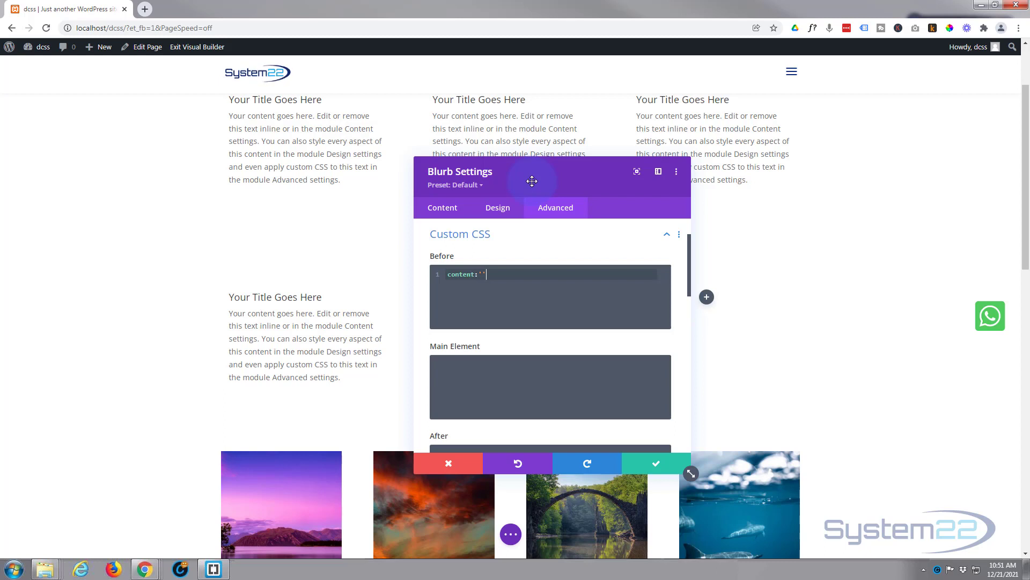
pyautogui.write(';')
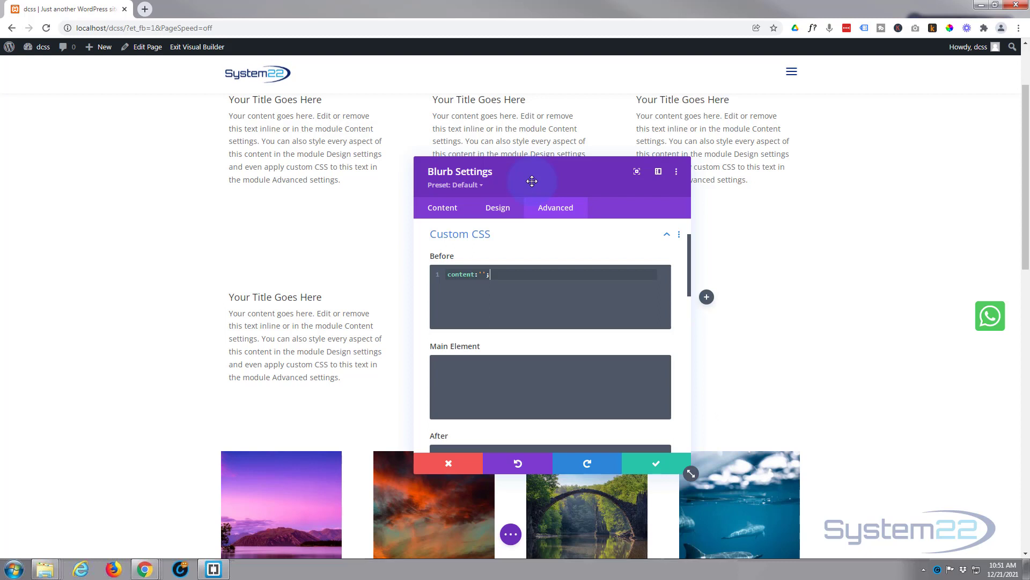
pyautogui.press('Return')
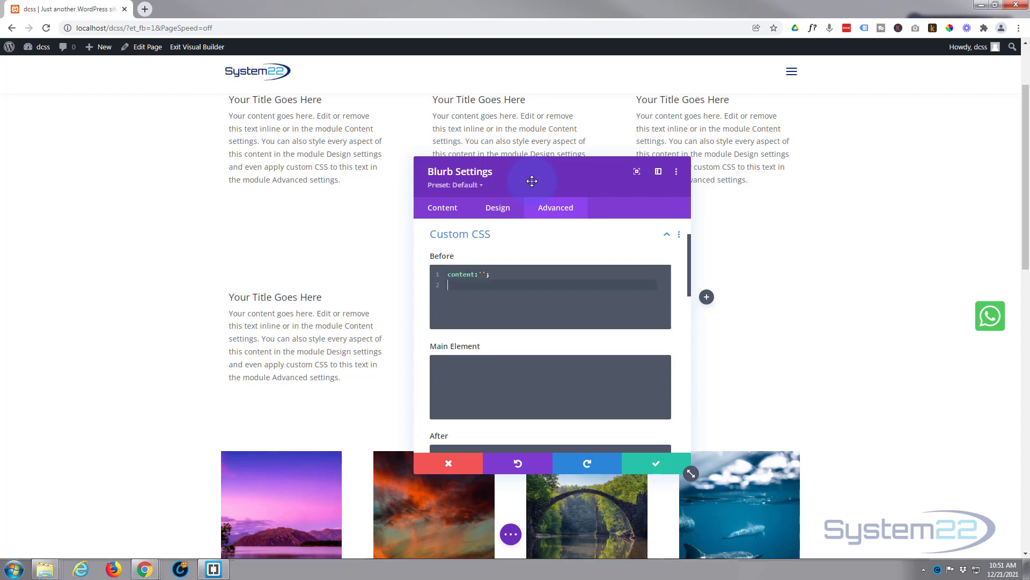
# - Add the declaration width: 320px; to the blurb's Before CSS
pyautogui.write('widt')
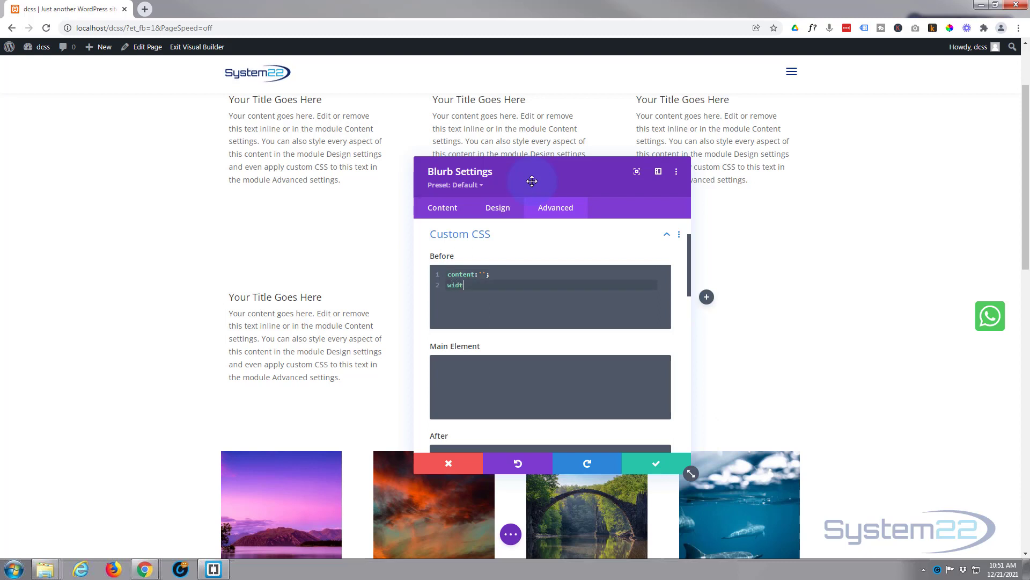
pyautogui.write('h:')
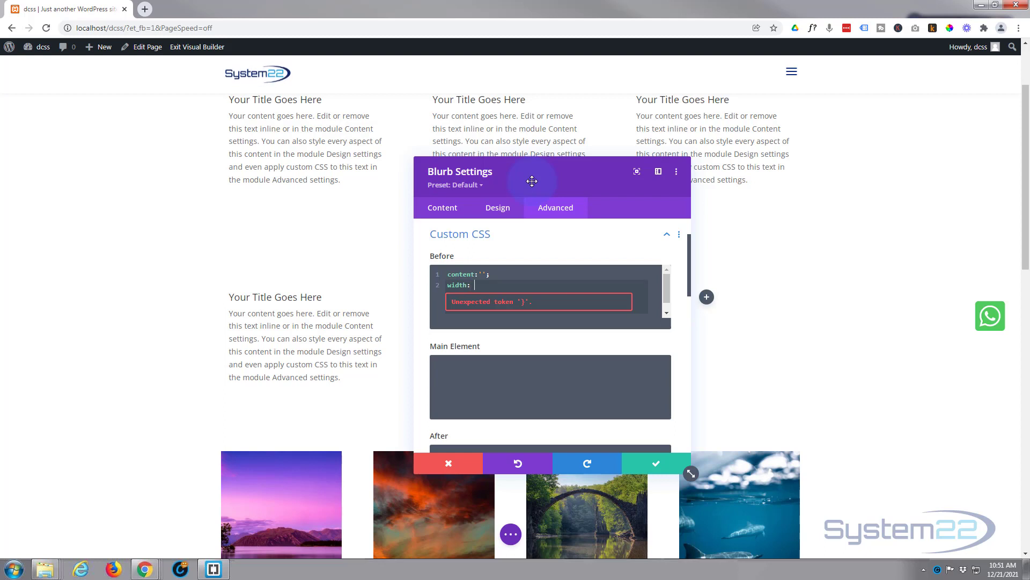
pyautogui.write('320')
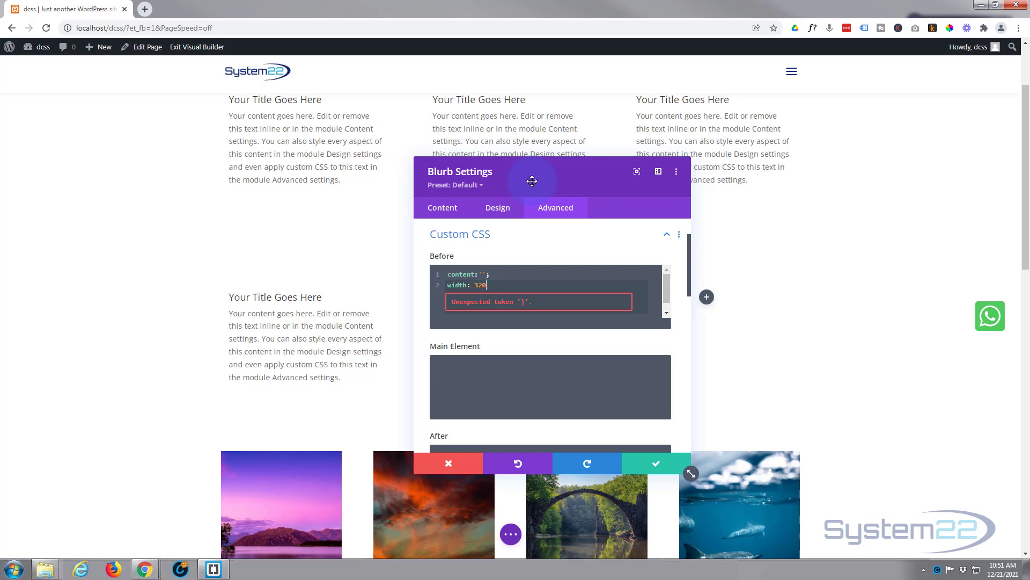
pyautogui.write('px')
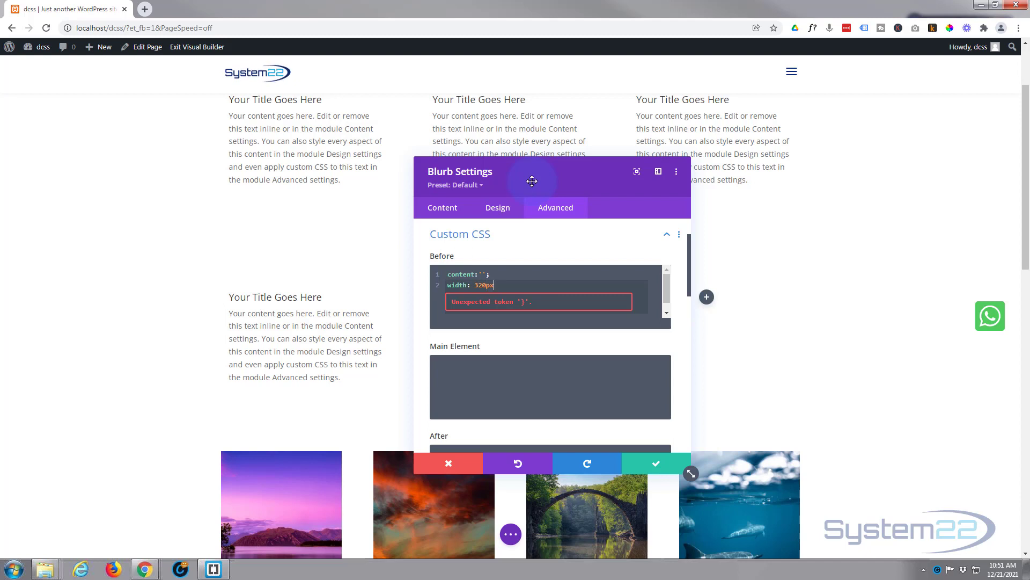
pyautogui.write(';')
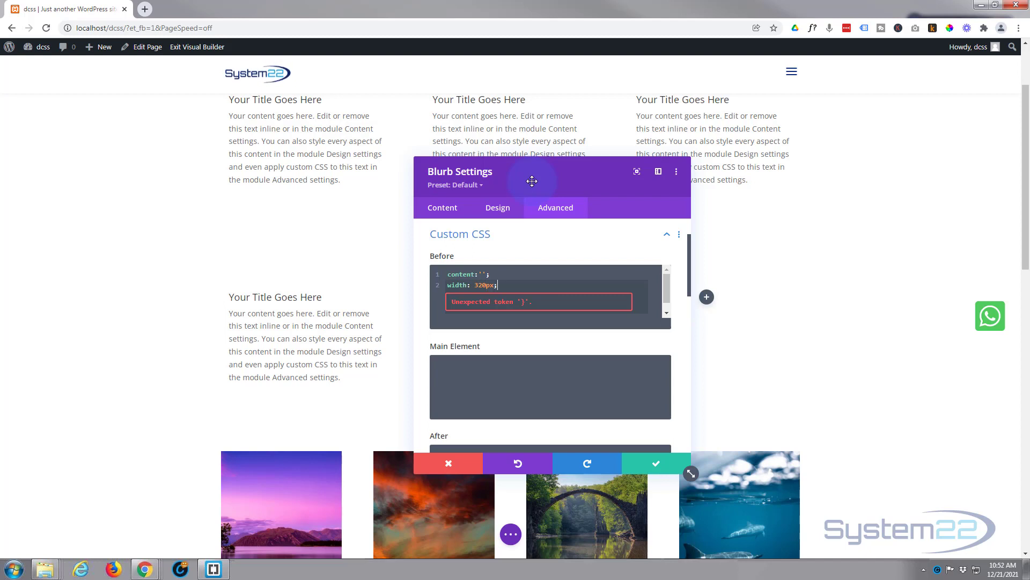
pyautogui.press('Return')
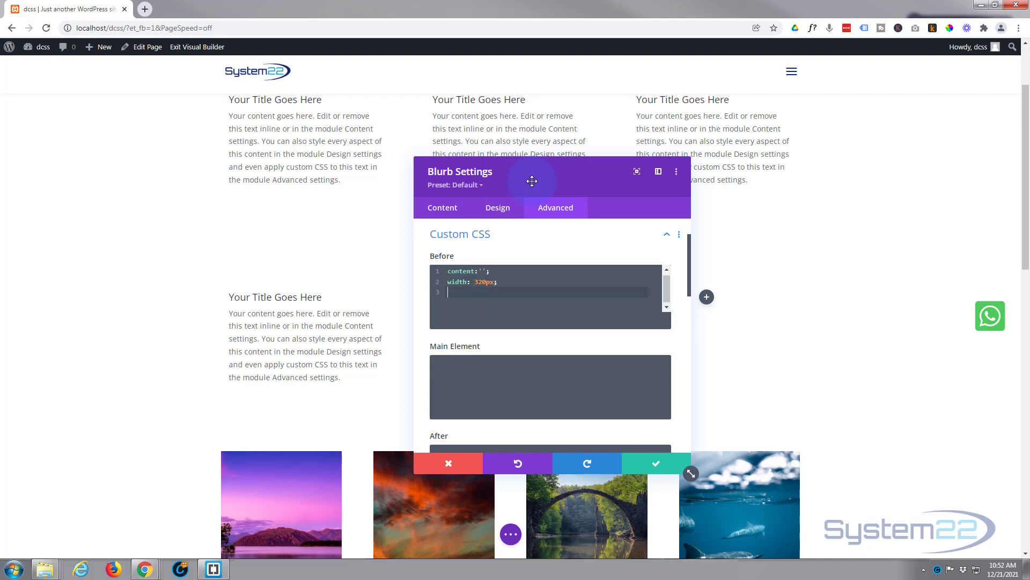
# - Add the declaration height: 250px; to the blurb's Before CSS
pyautogui.write('h')
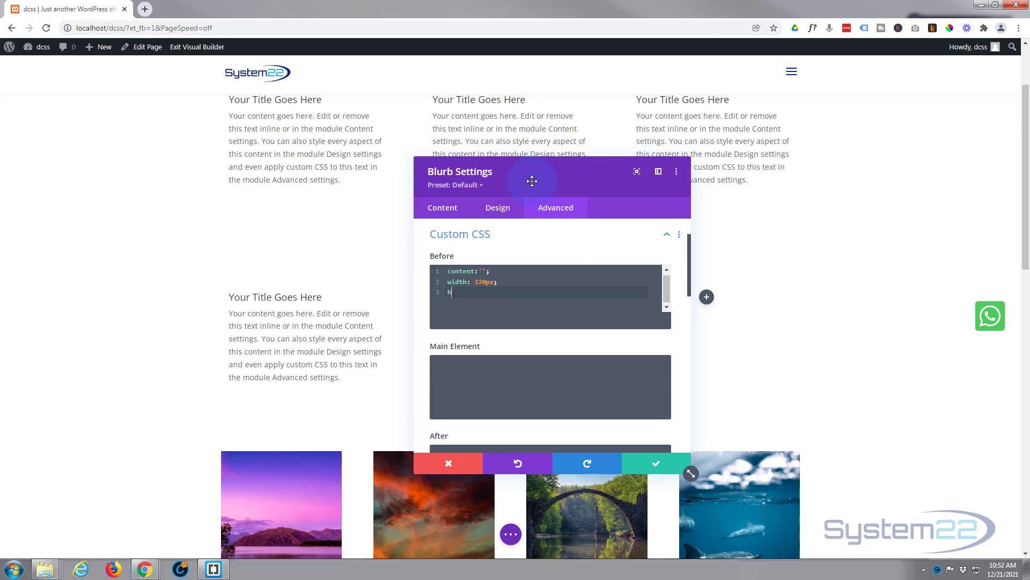
pyautogui.write('eight')
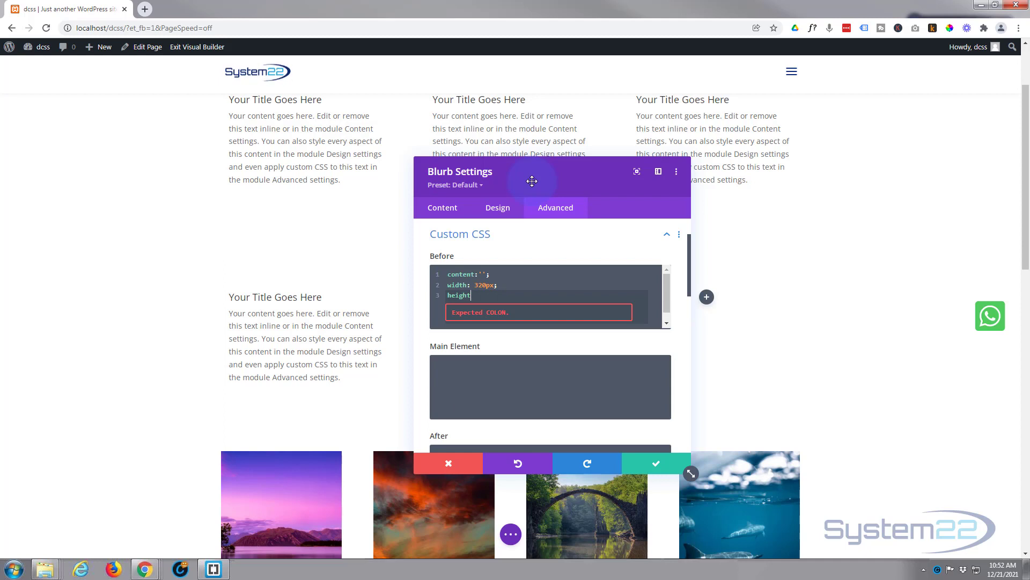
pyautogui.write(': ')
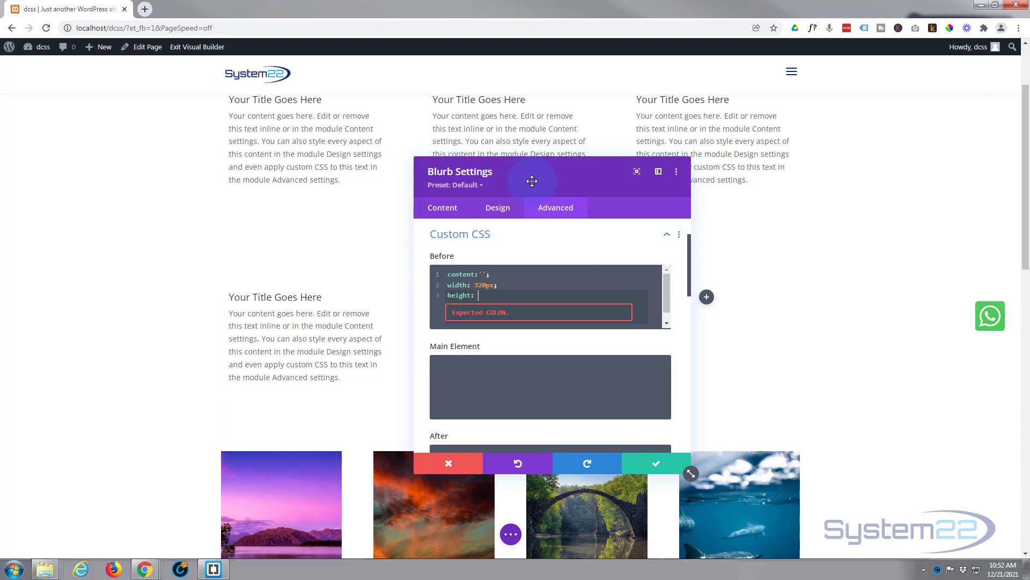
pyautogui.write('250')
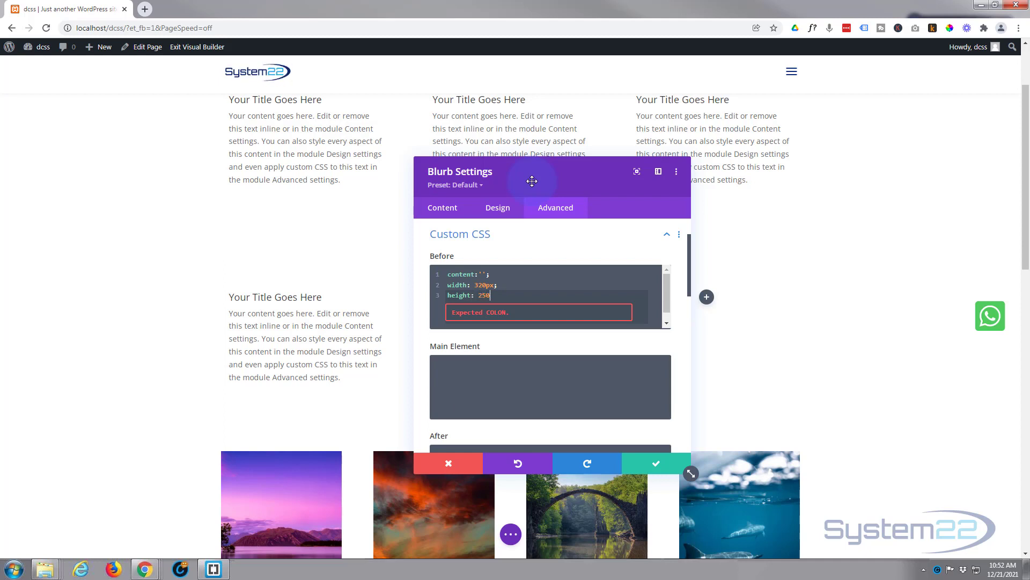
pyautogui.write('px;')
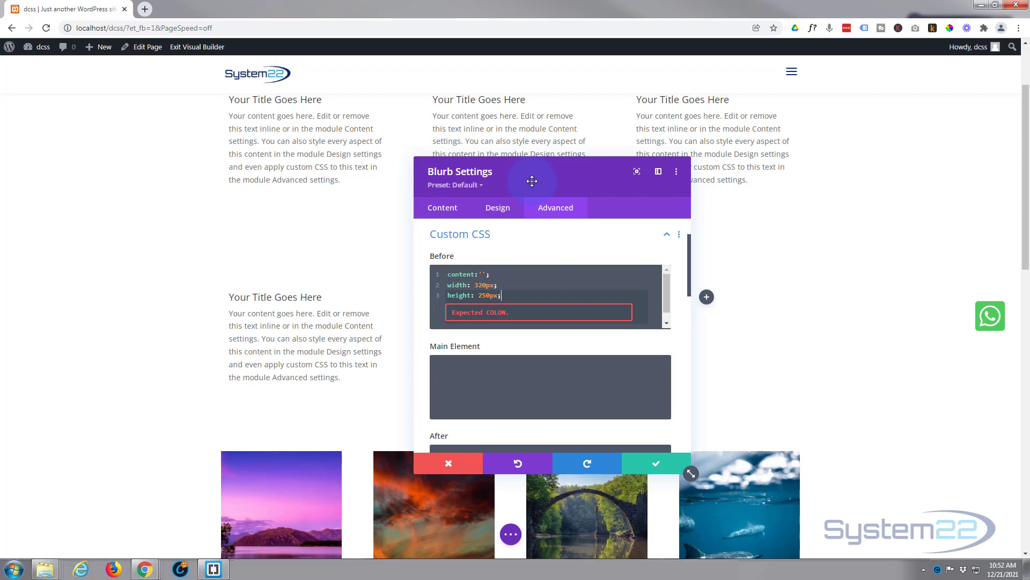
pyautogui.press('Return')
# - Add the declaration background: blue; to the blurb's Before CSS
pyautogui.write('bac')
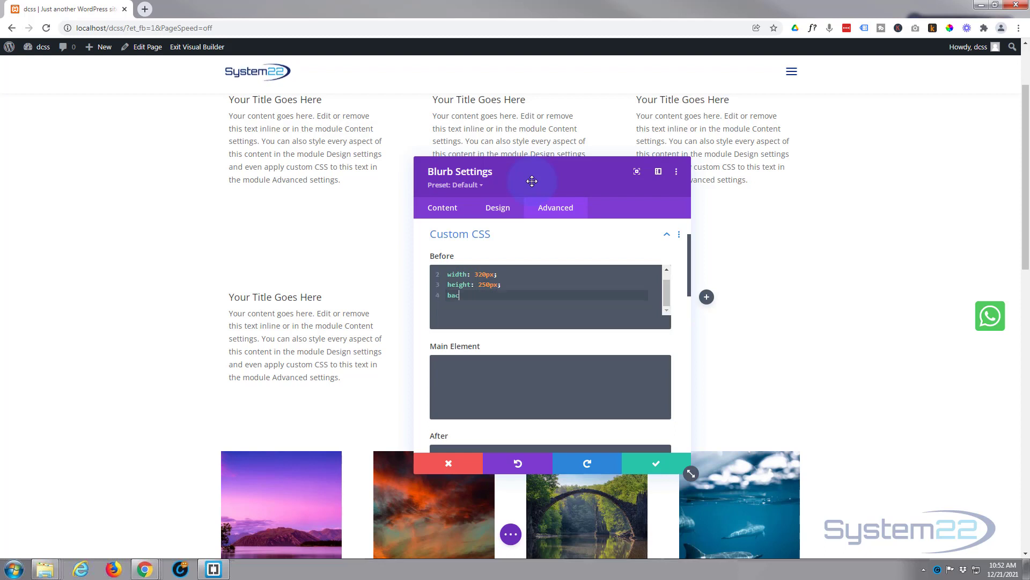
pyautogui.write('kground: blue')
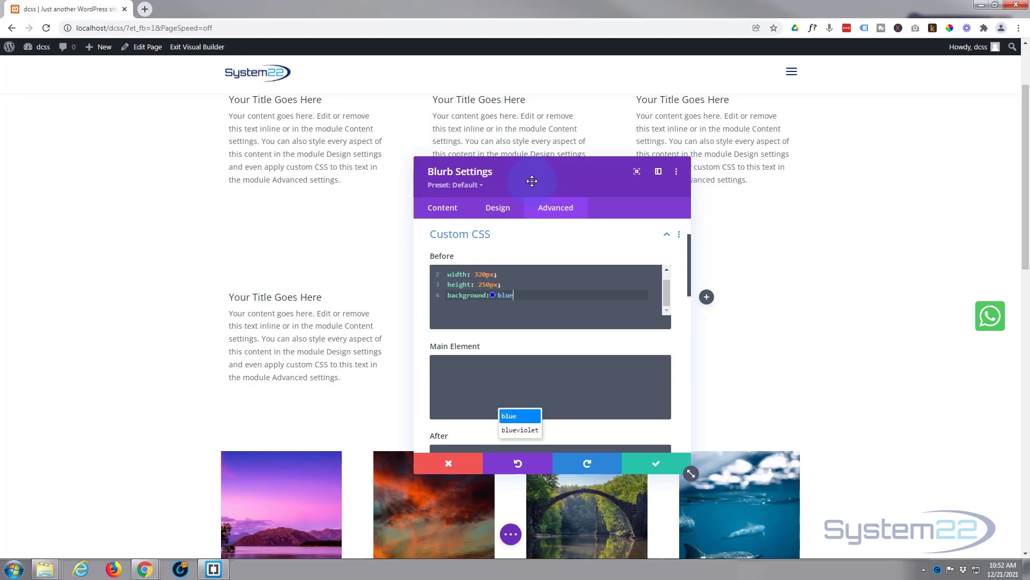
pyautogui.write(';')
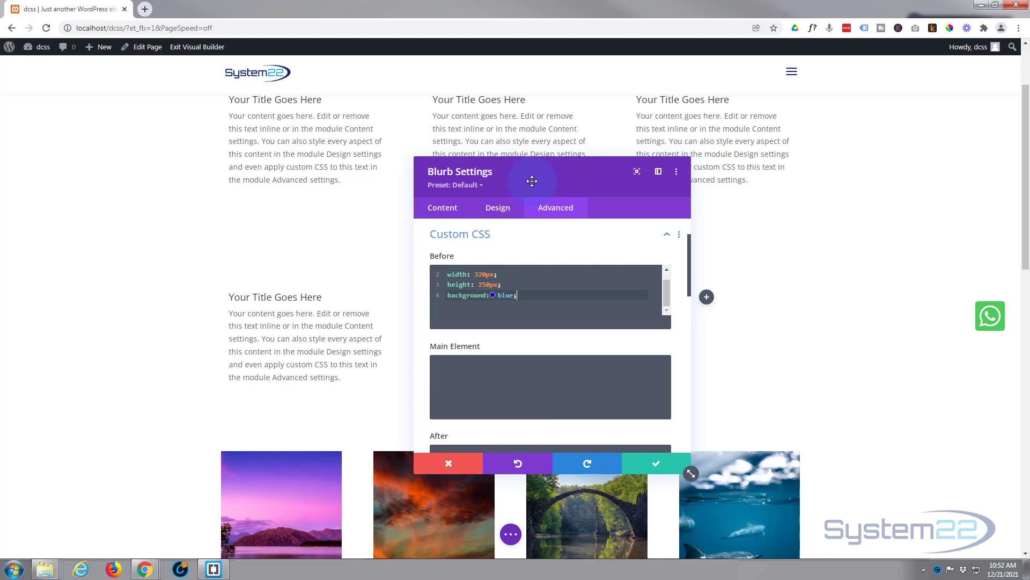
# - Add the declaration position:absolute; to the blurb's Before CSS
pyautogui.press('Return')
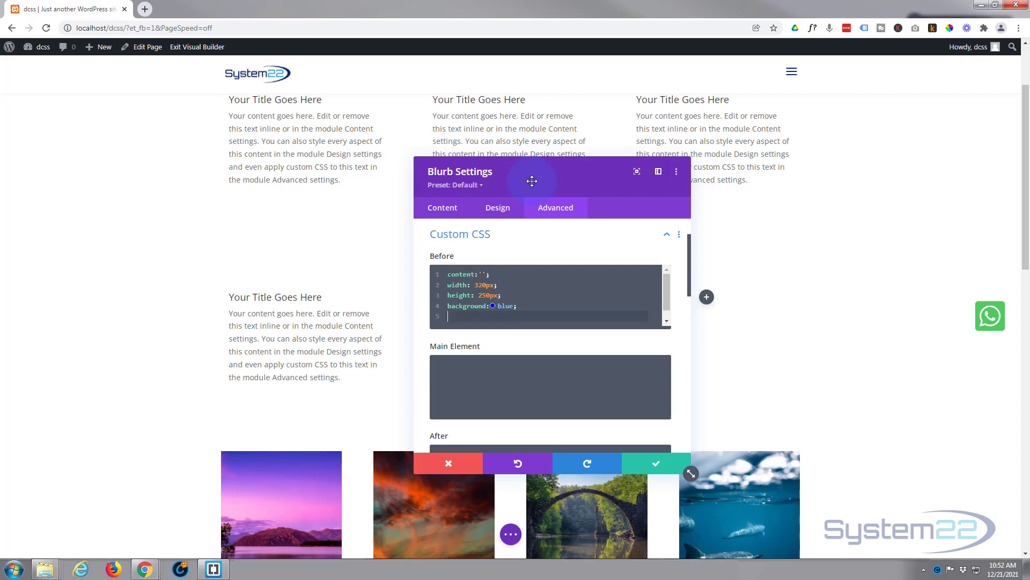
pyautogui.write('positi')
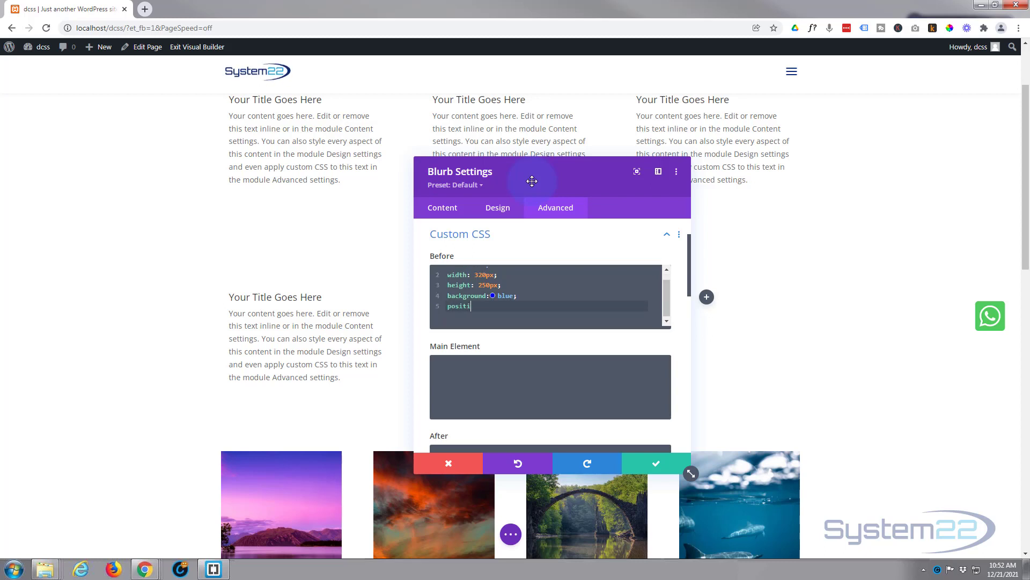
pyautogui.write('on:absolute')
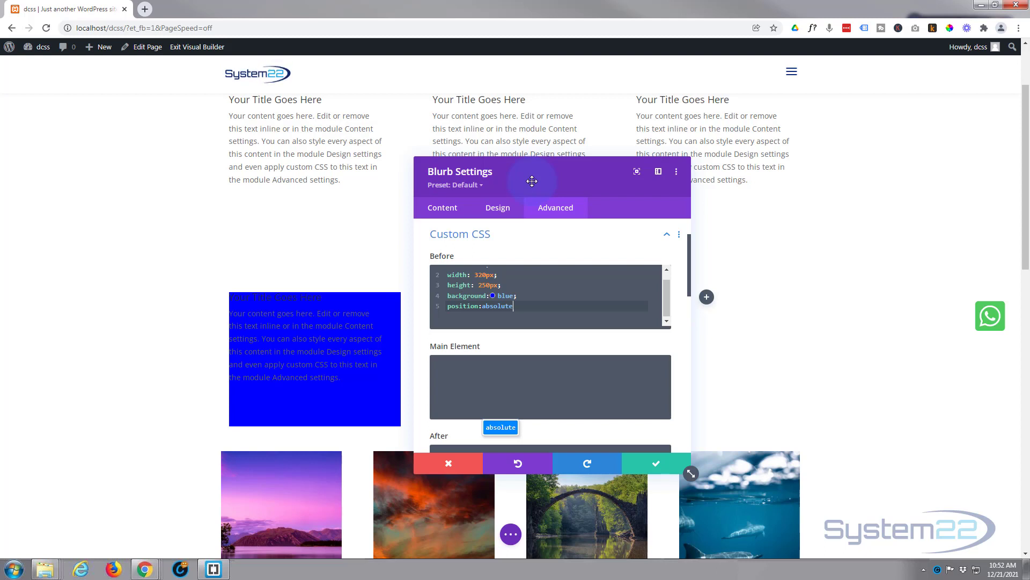
pyautogui.write(';')
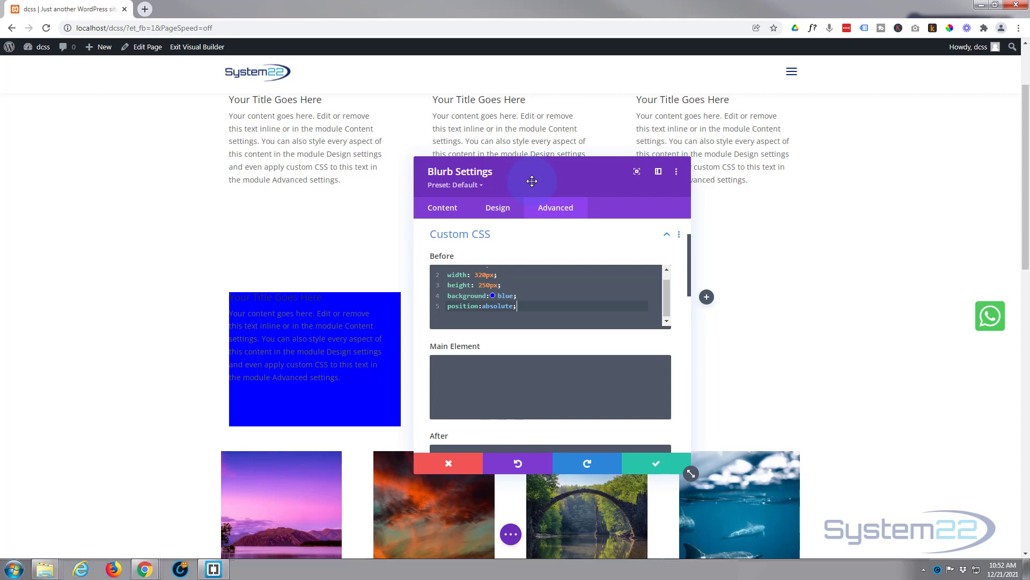
# - Add the declarations top:50%; and left:50%; on separate lines of the blurb's Before CSS
pyautogui.press('Return')
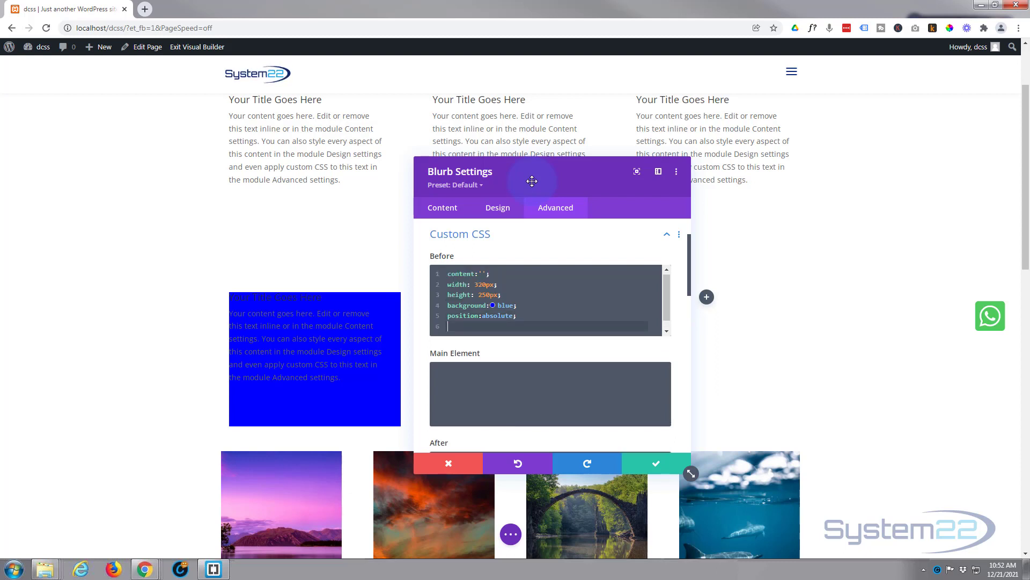
pyautogui.write('top')
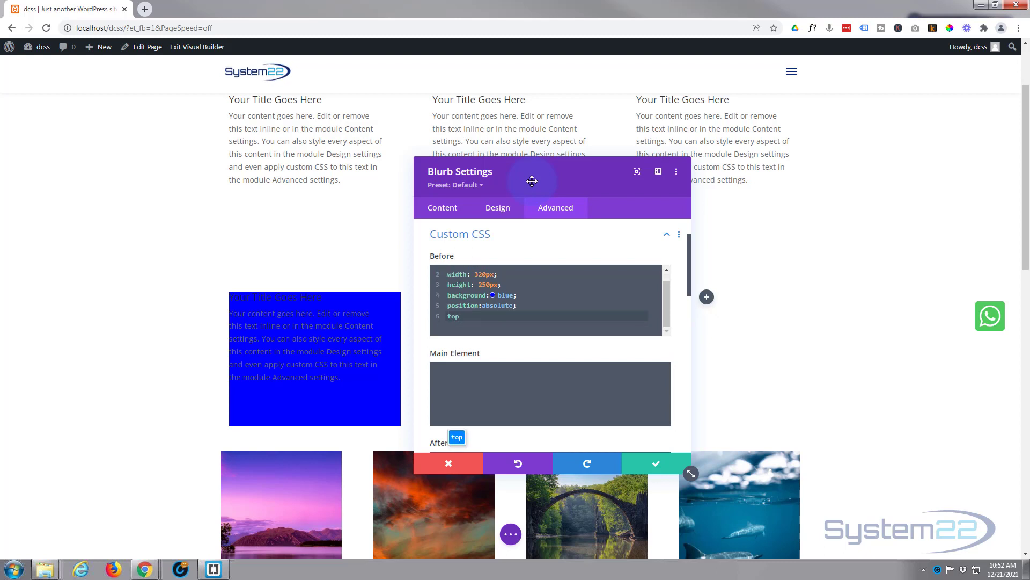
pyautogui.write(':50%')
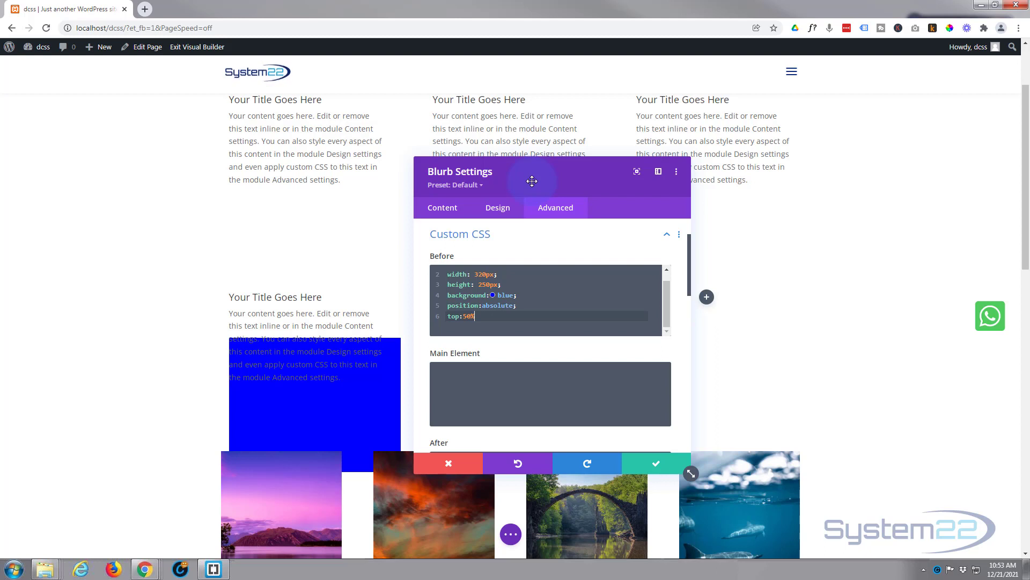
pyautogui.write(';')
pyautogui.press('Return')
pyautogui.write('l')
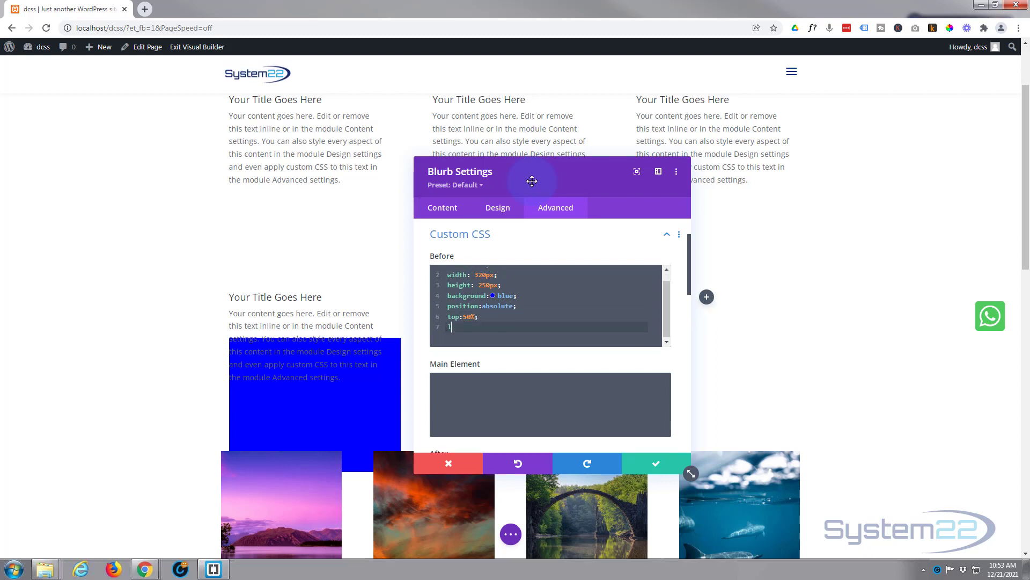
pyautogui.write('eft:50')
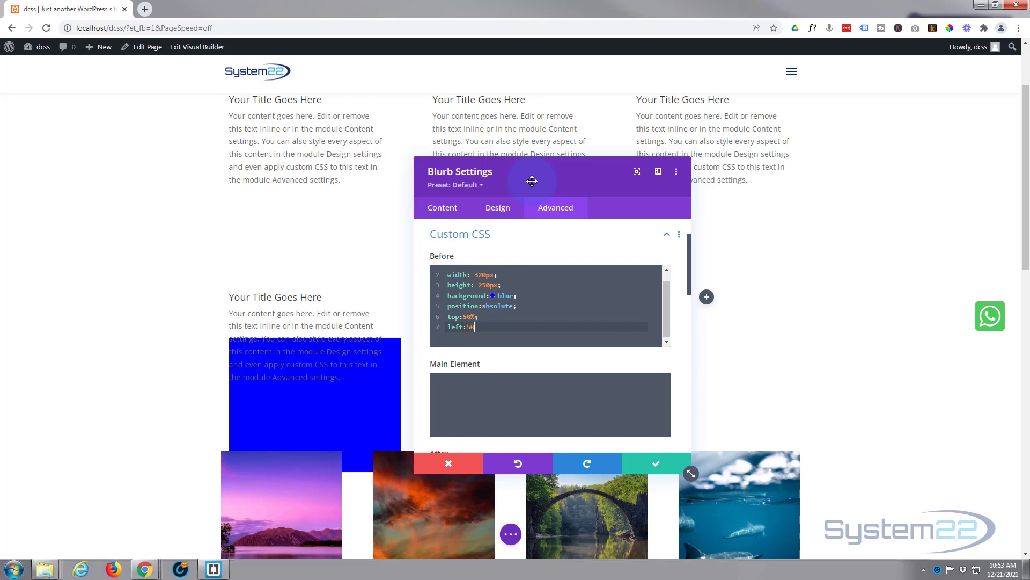
pyautogui.write('%;')
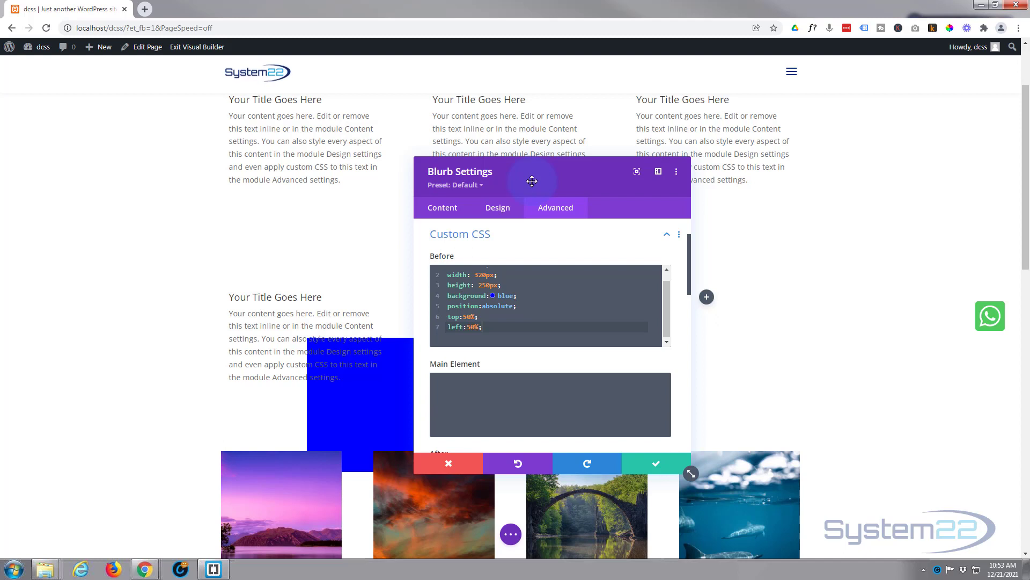
# - Add the declaration transform:translate(-50%,-50%); to the blurb's Before CSS
pyautogui.press('Return')
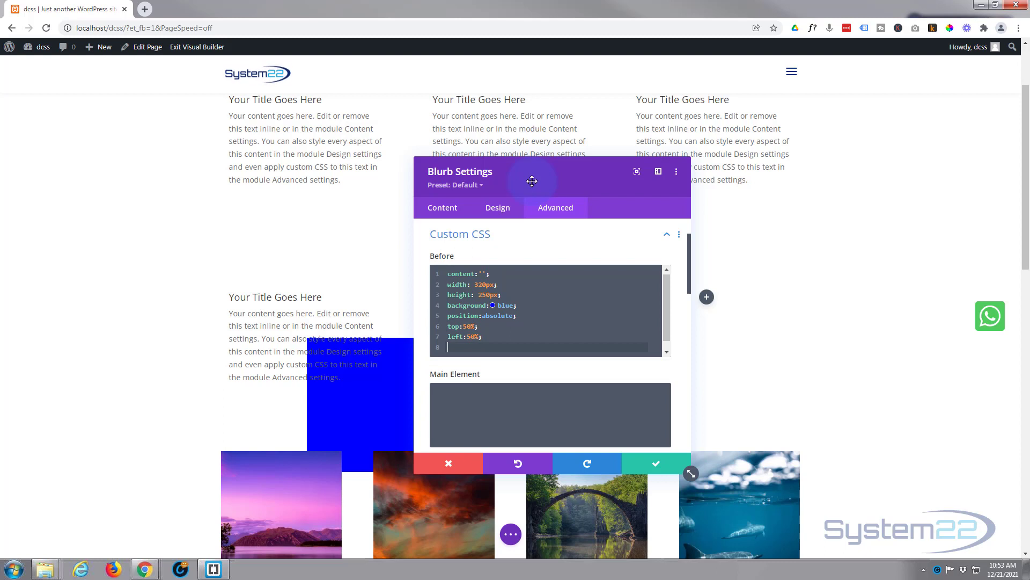
pyautogui.write('transfo')
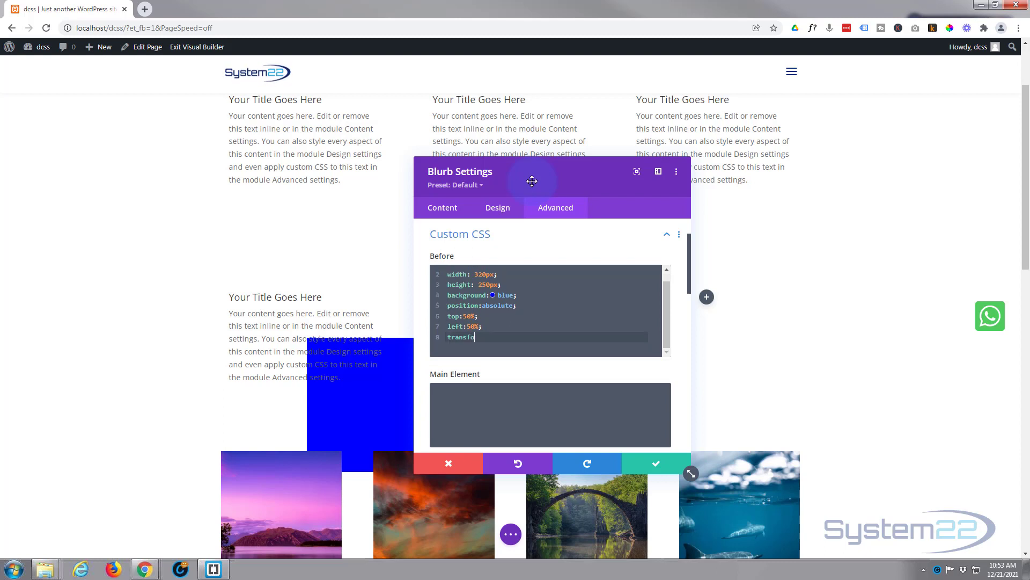
pyautogui.write('rm:translate')
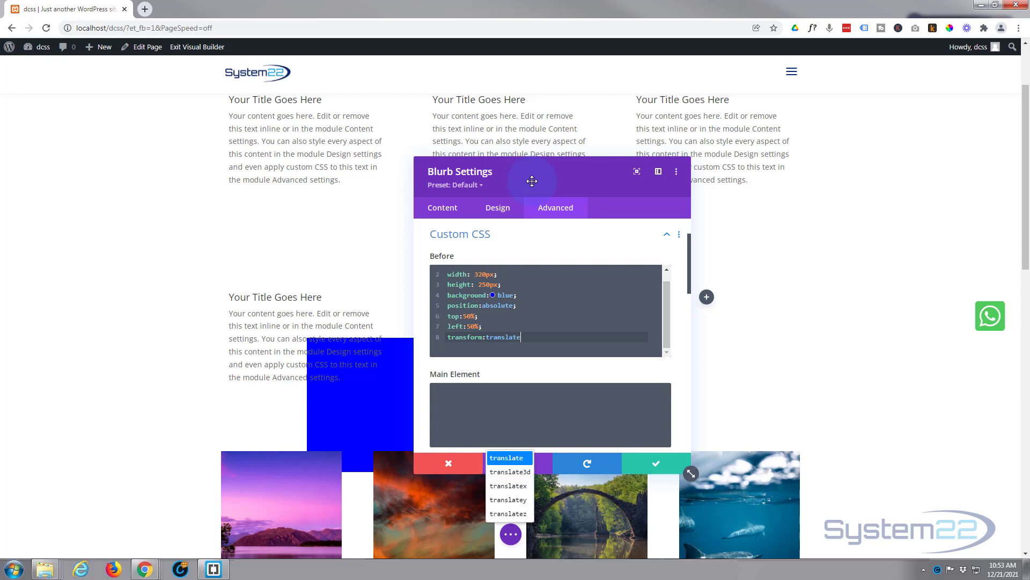
pyautogui.write('(')
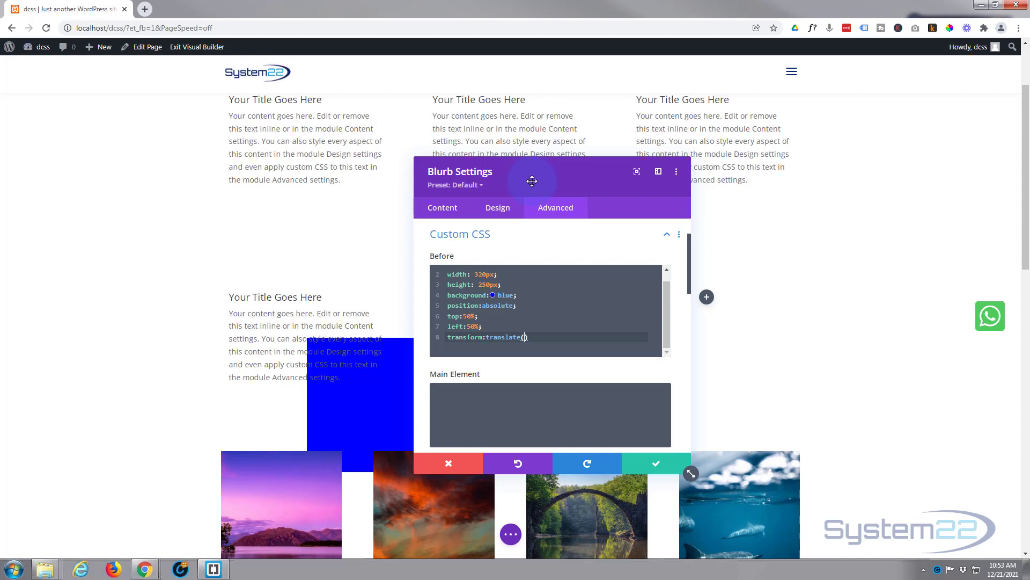
pyautogui.write('-50%')
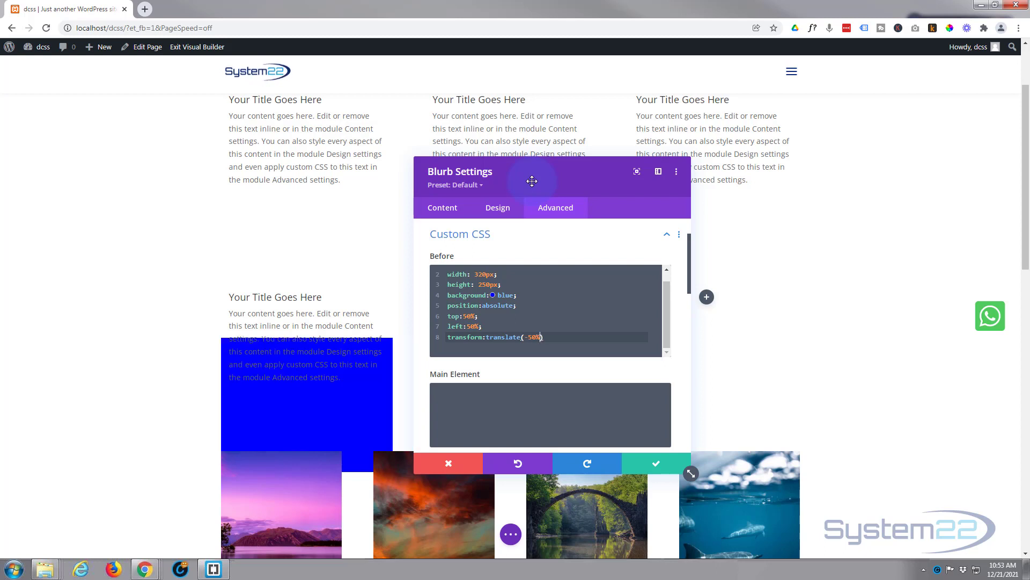
pyautogui.write(',')
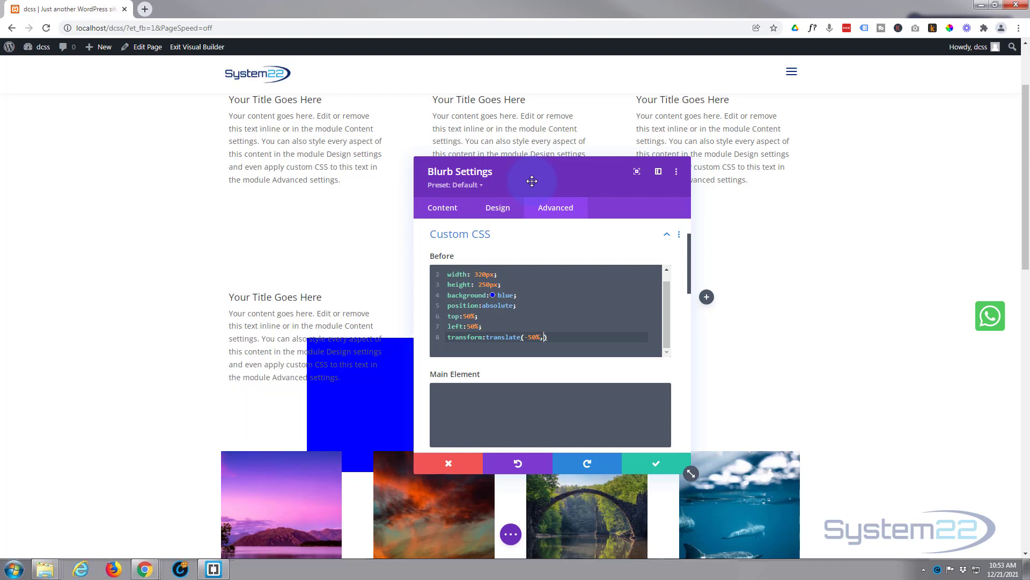
pyautogui.write('-50%')
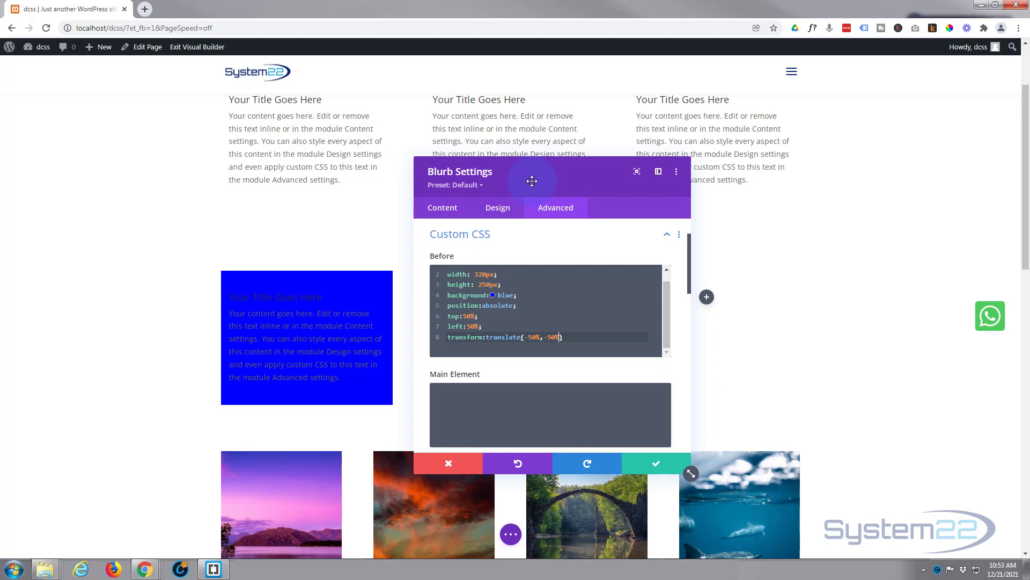
pyautogui.click(571, 338)
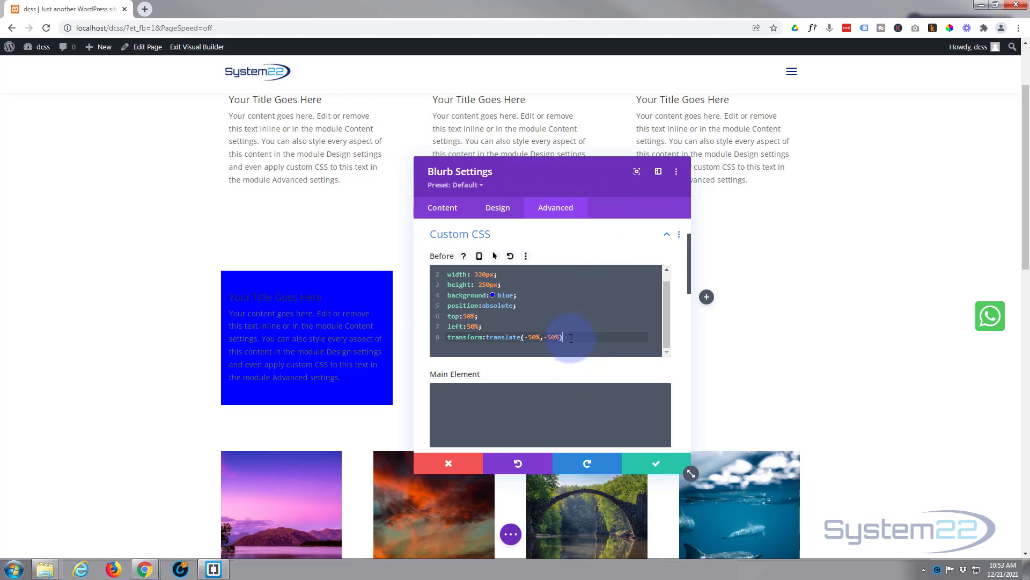
pyautogui.write(';')
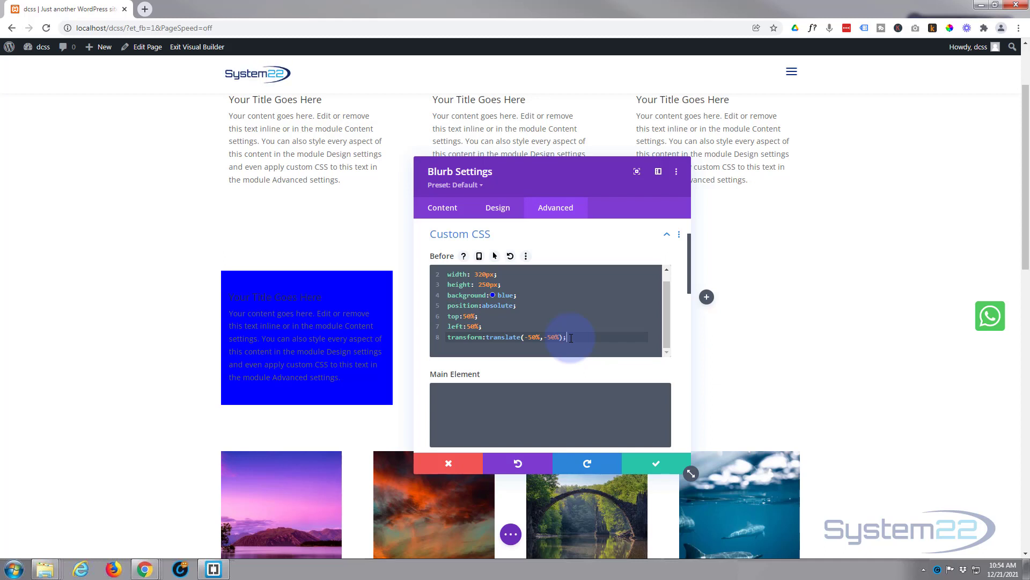
# - Add the declaration opacity:0.3; to the blurb's Before CSS
pyautogui.press('Return')
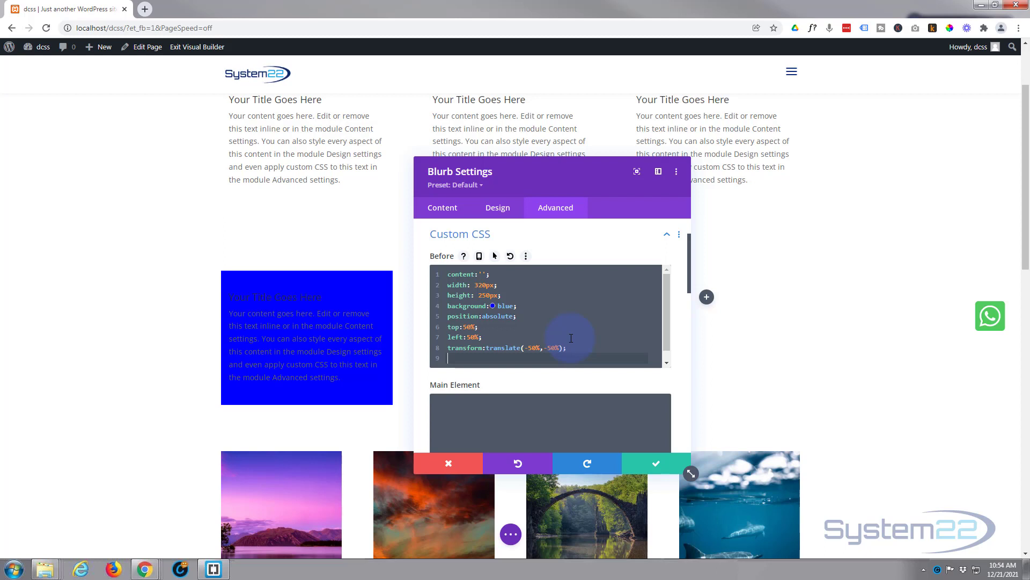
pyautogui.write('opacity')
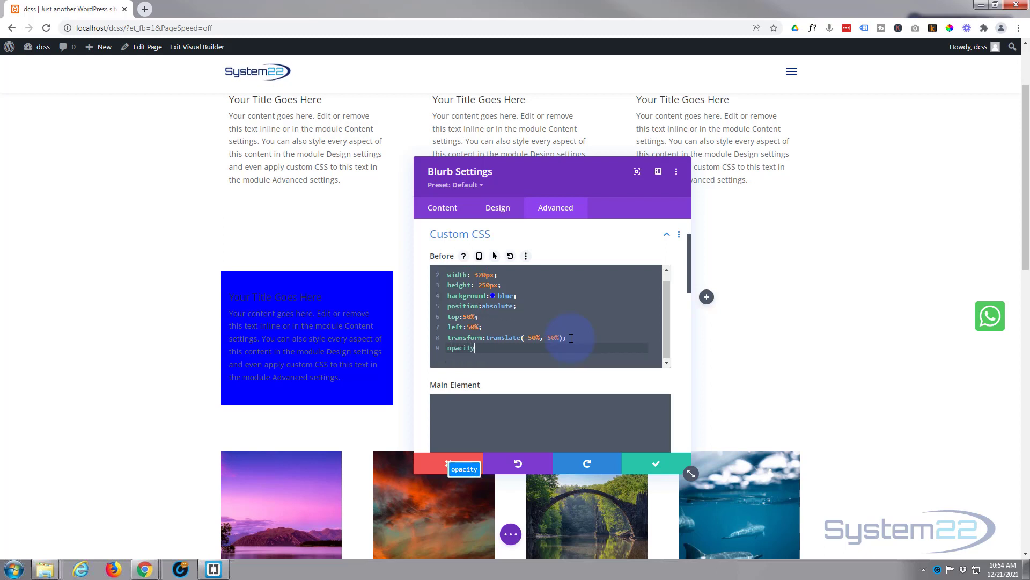
pyautogui.write(':')
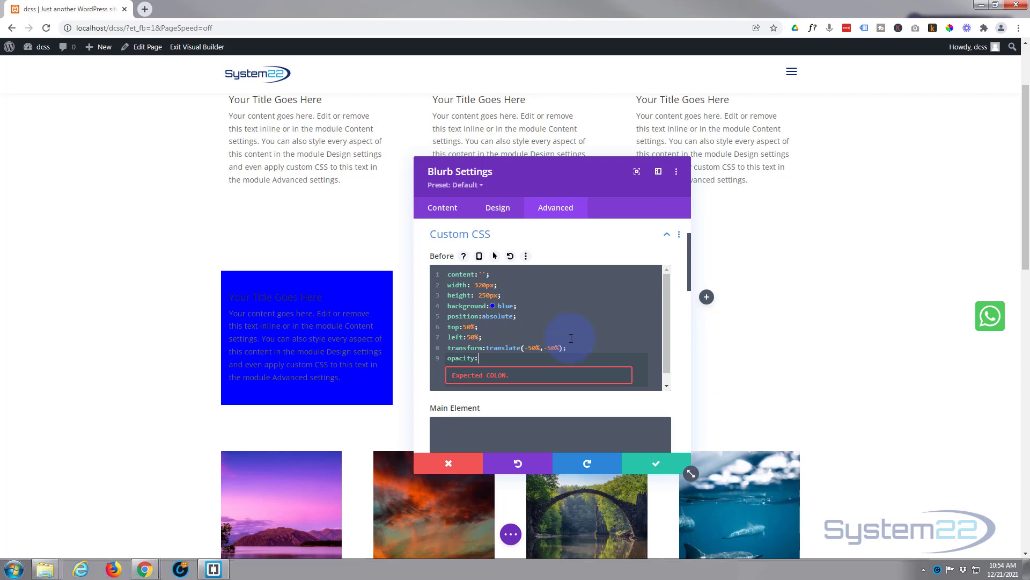
pyautogui.write('0.3')
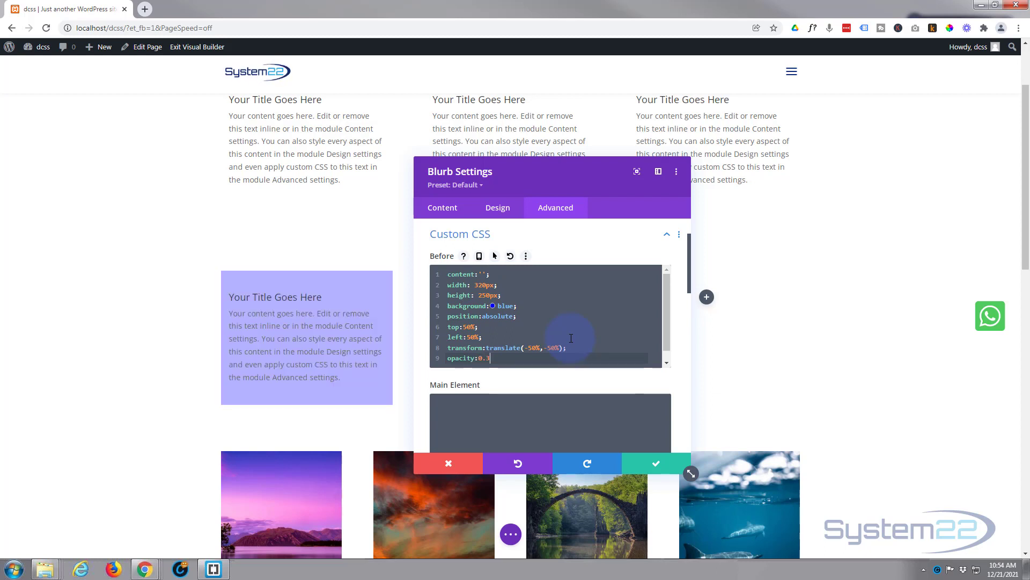
pyautogui.write(';')
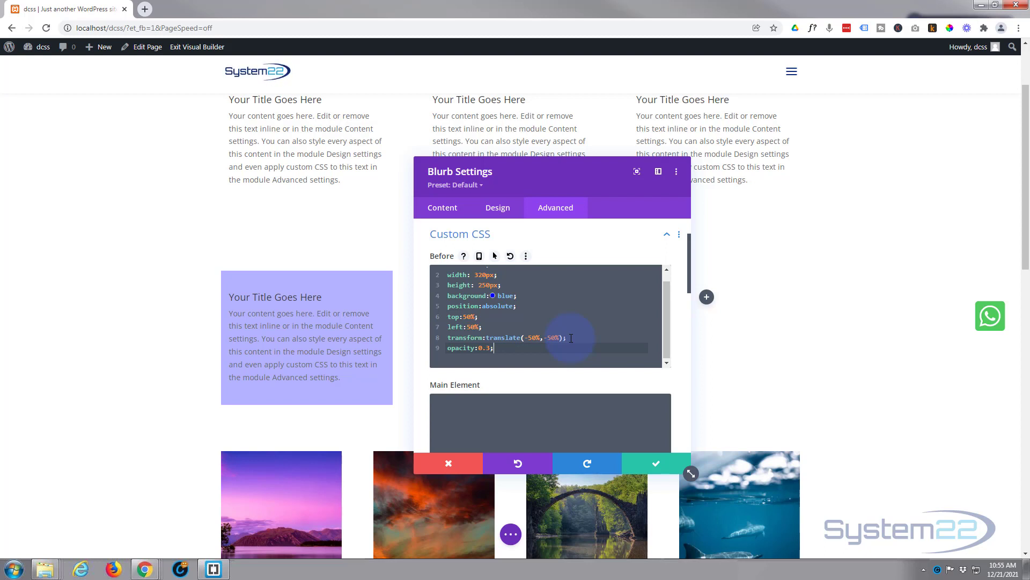
# - Add a margin-left of -320px on a new line of the blurb's Before CSS
pyautogui.press('Return')
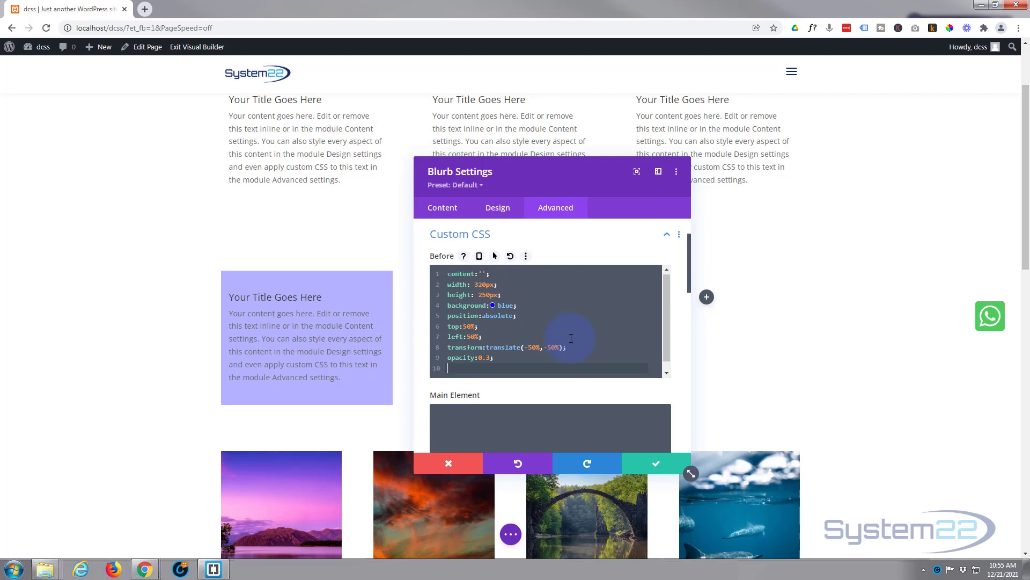
pyautogui.write('marg')
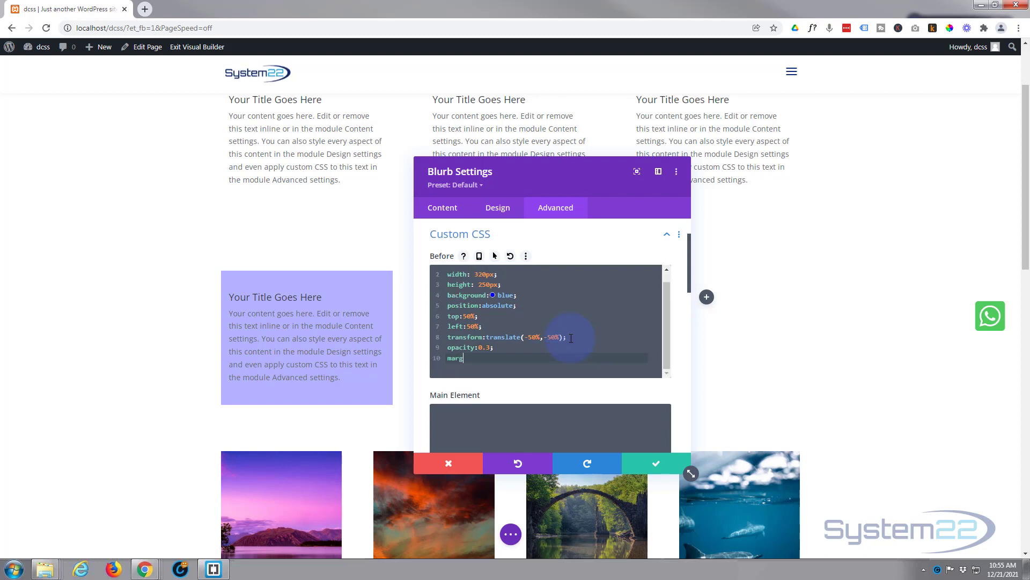
pyautogui.write('in-left:')
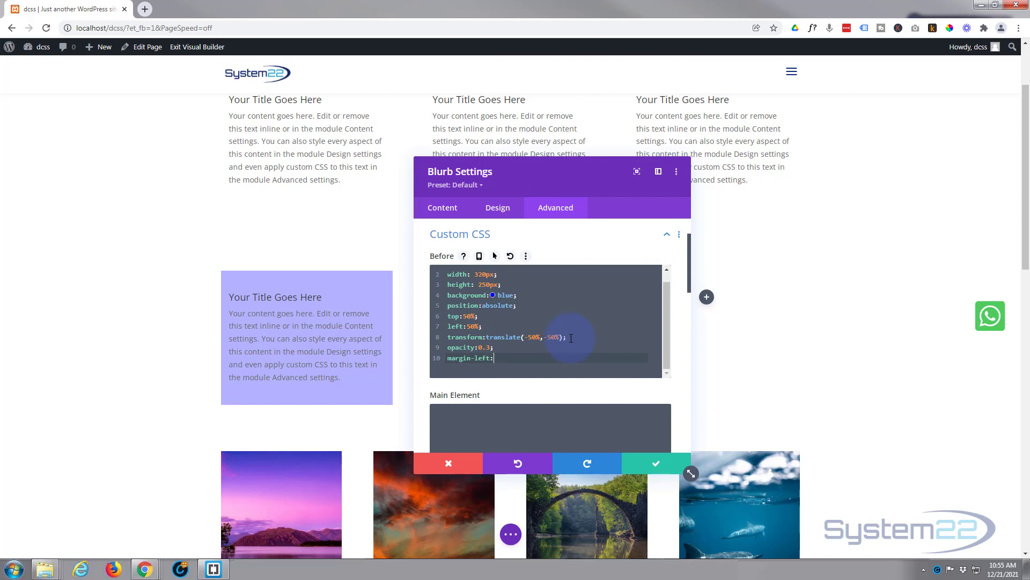
pyautogui.write('-320px')
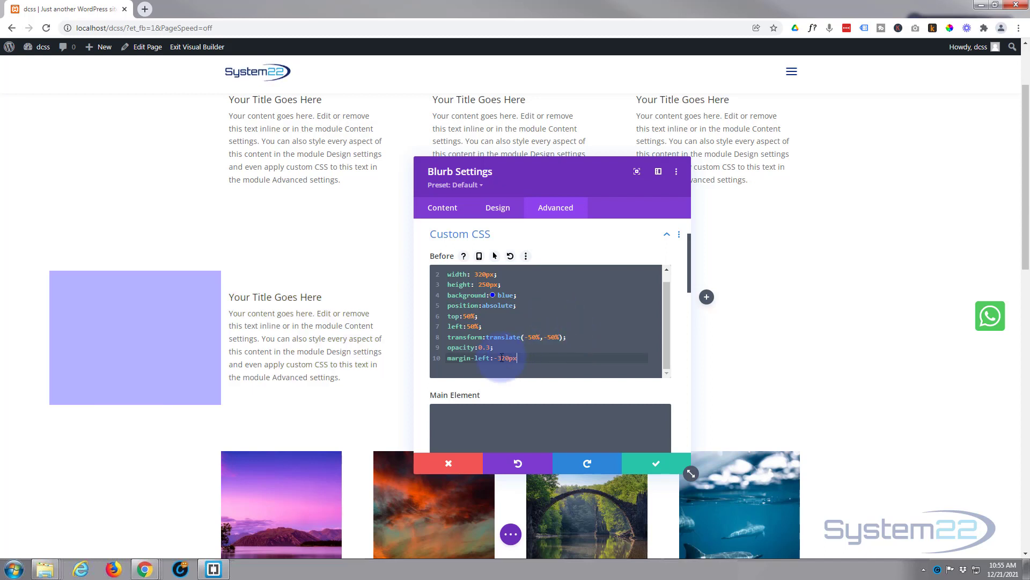
# - Change the margin-left value in the Before CSS to -350px and end the declaration with a semicolon
pyautogui.moveTo(502, 357); pyautogui.dragTo(505, 358)
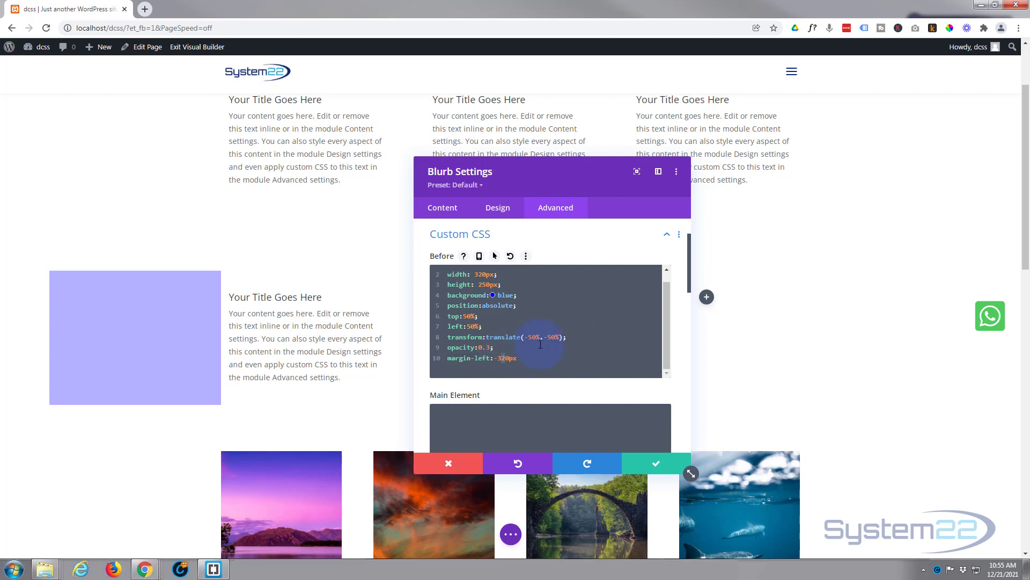
pyautogui.write('5')
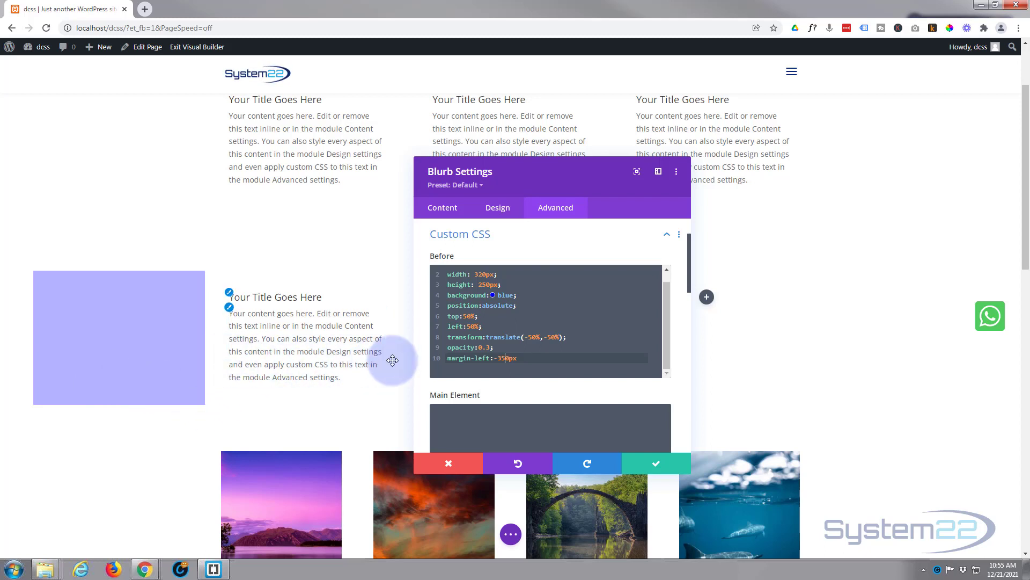
pyautogui.click(526, 357)
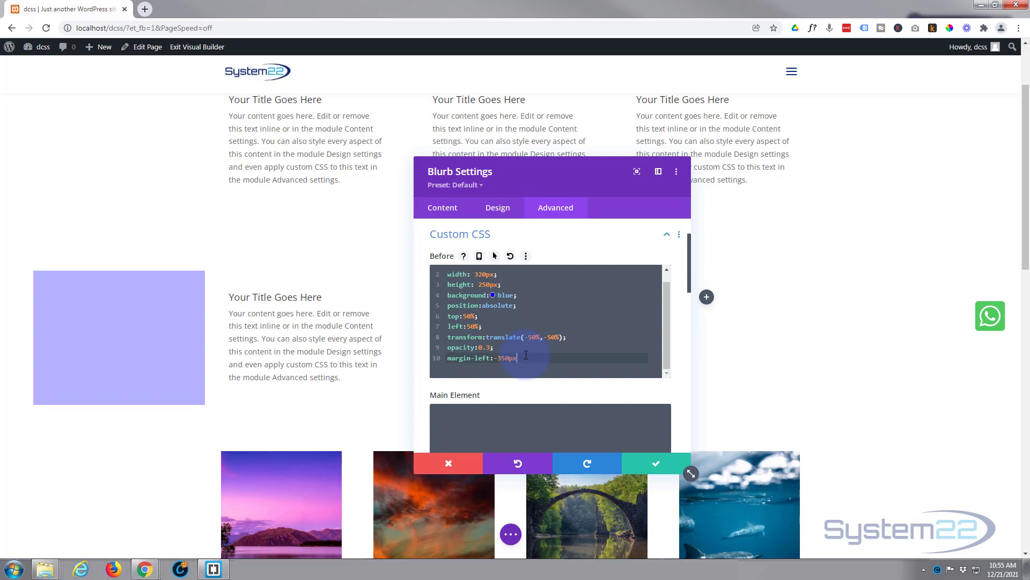
pyautogui.write(';')
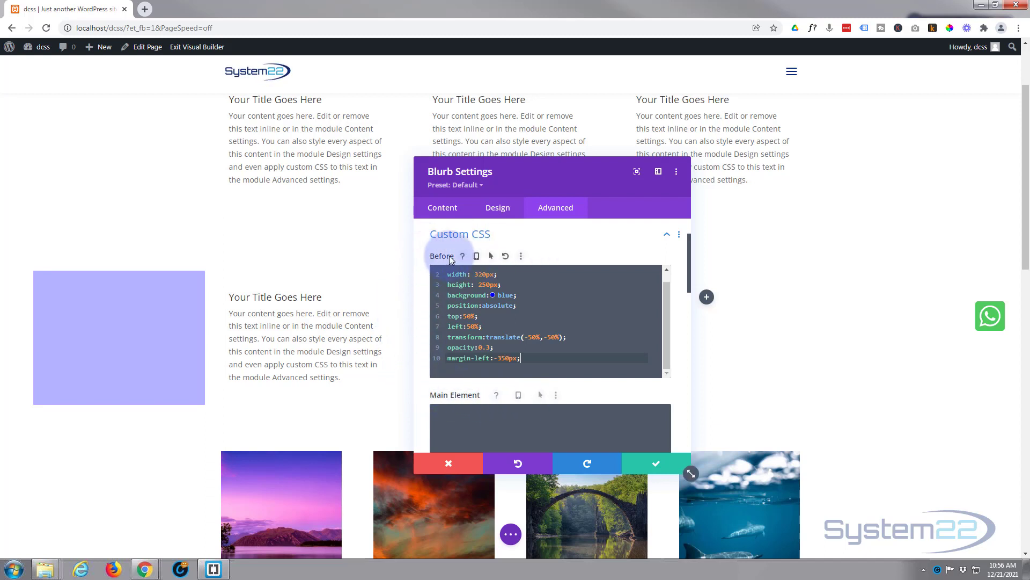
# - Enable hover styling for the blurb's Before CSS and show the declarations of its hover state
pyautogui.click(496, 257)
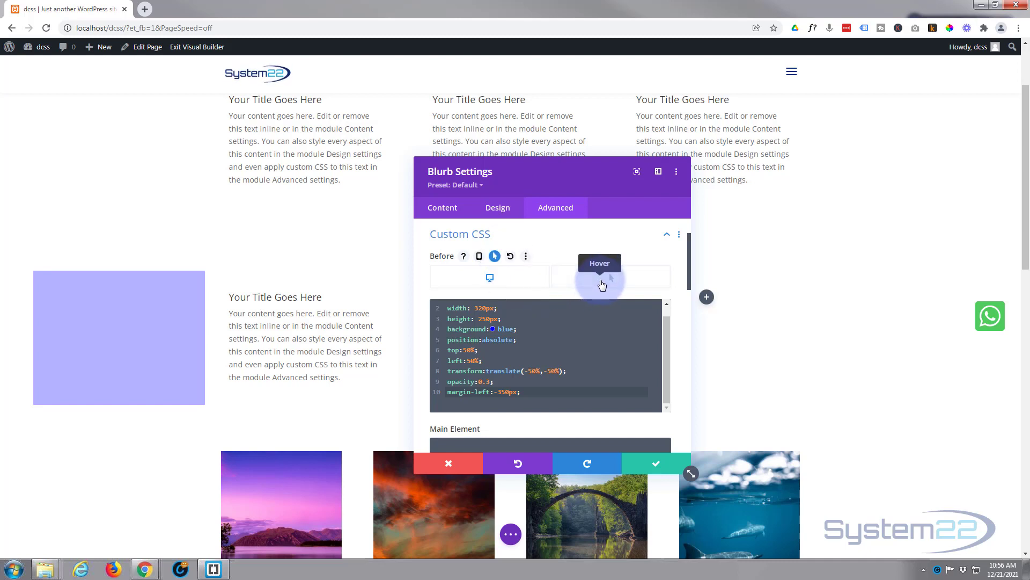
pyautogui.click(602, 285)
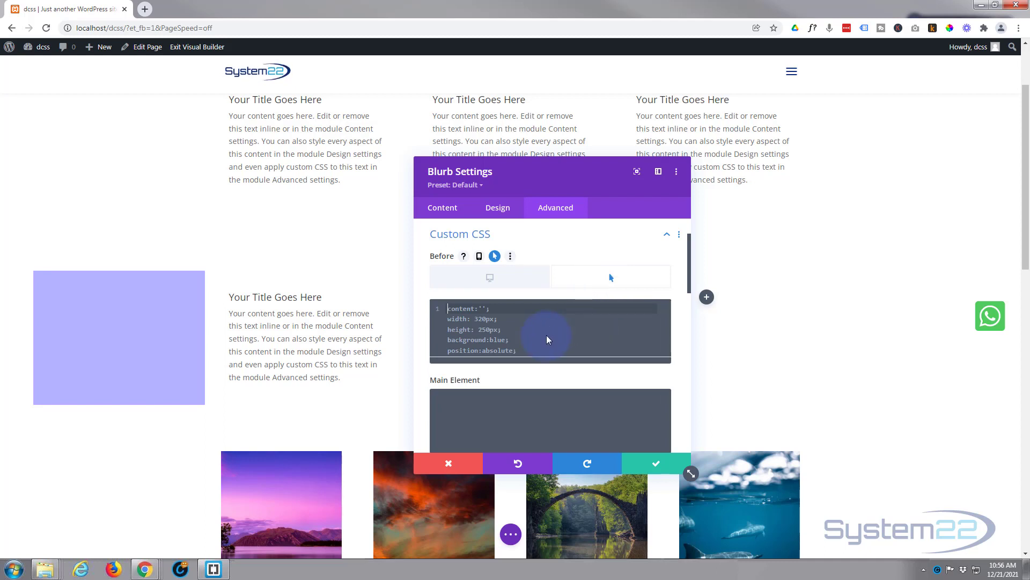
pyautogui.scroll(-2, 547, 340)
pyautogui.scroll(-1, 547, 340)
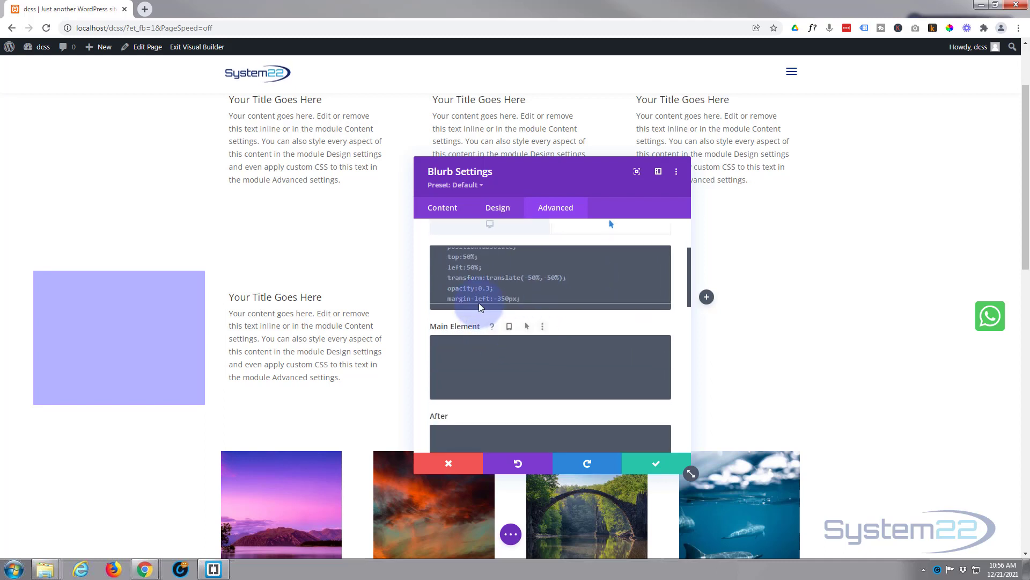
# - Replace all declarations in the hover state of the blurb's Before CSS with margin-left:0;
pyautogui.click(469, 260)
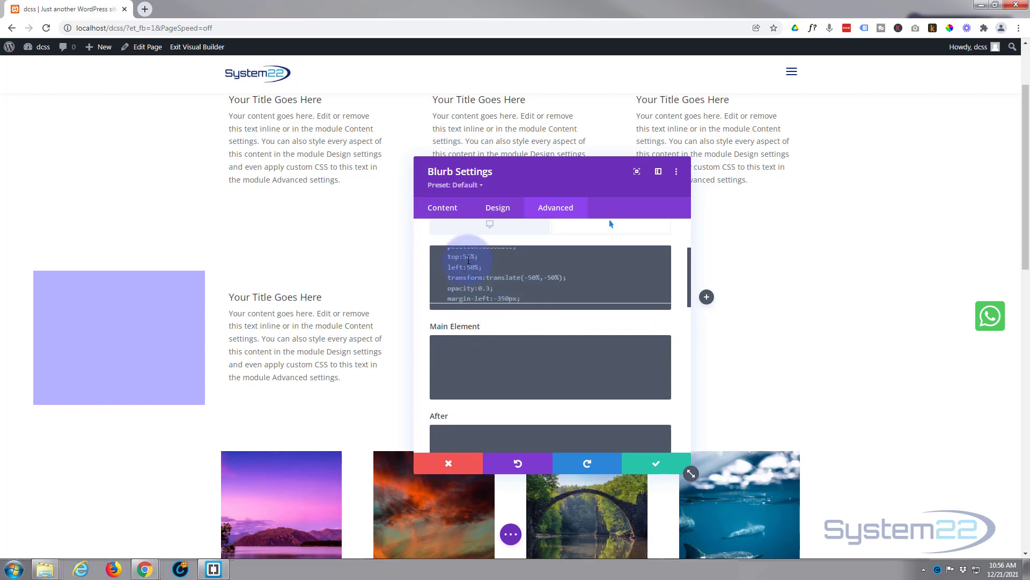
pyautogui.hotkey('ctrl', 'a')
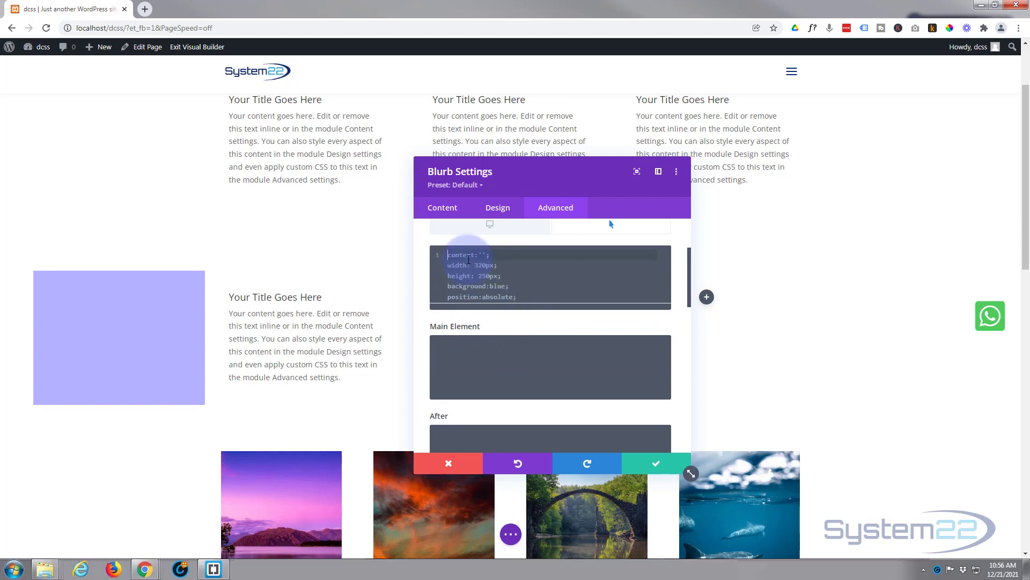
pyautogui.write('margin-')
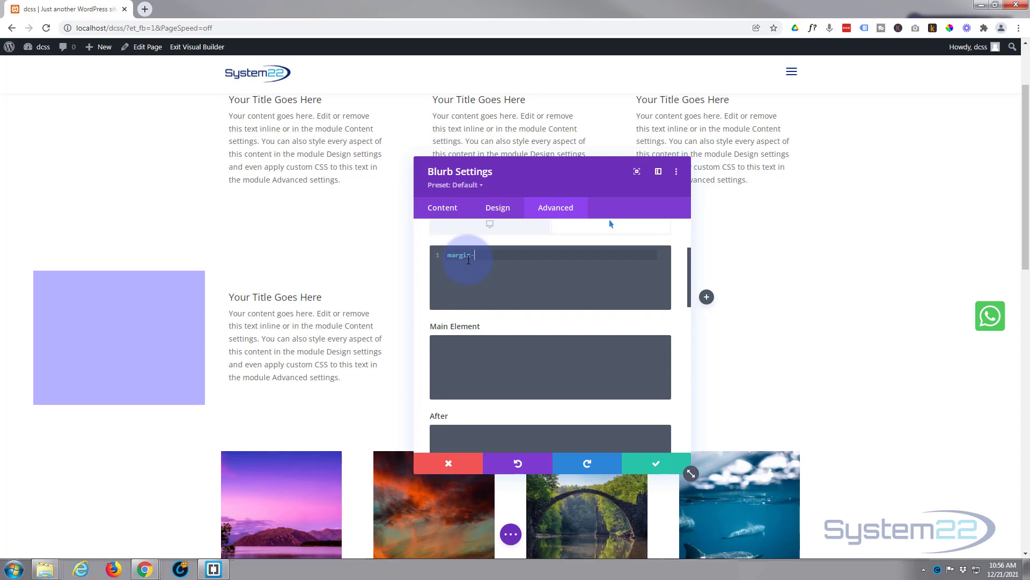
pyautogui.write('left')
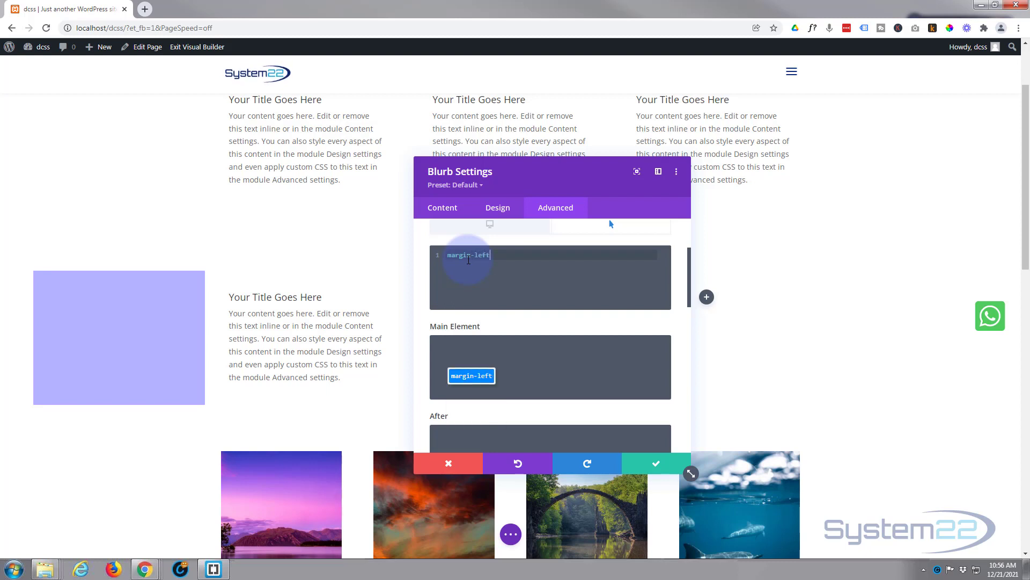
pyautogui.write(':0;')
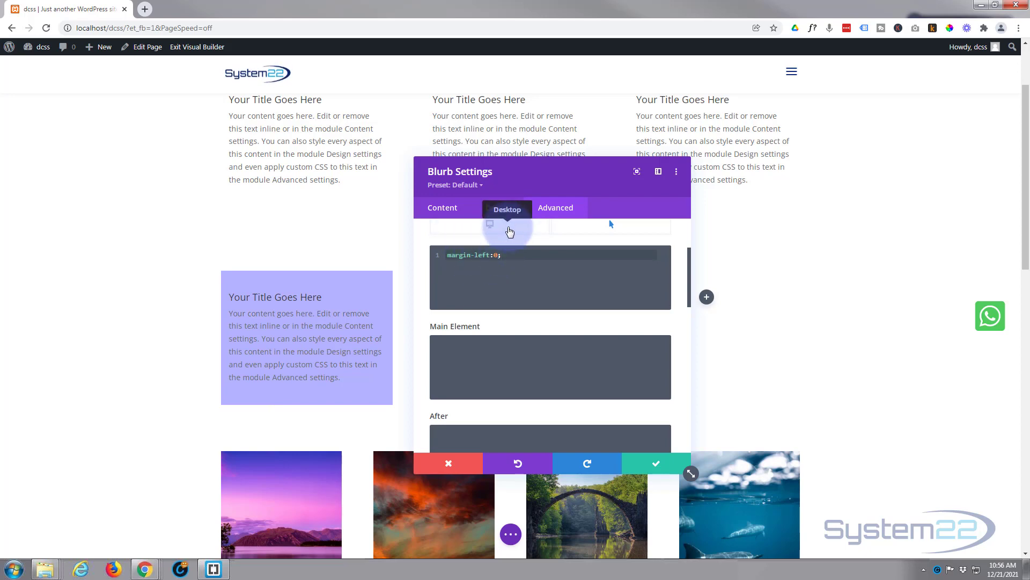
# - Compare the overlay's position between the desktop and hover states of the Before CSS
pyautogui.click(510, 232)
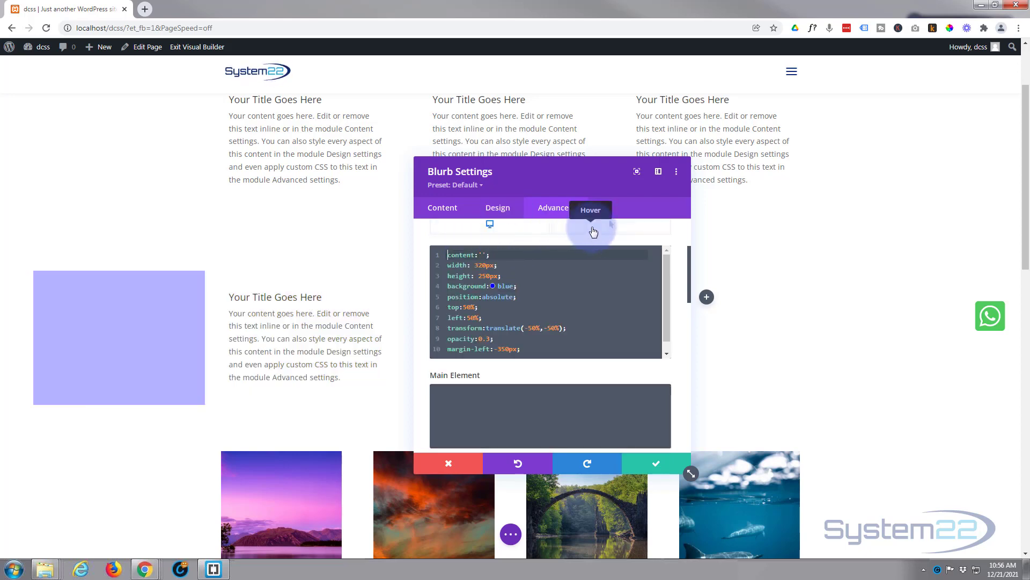
pyautogui.click(593, 232)
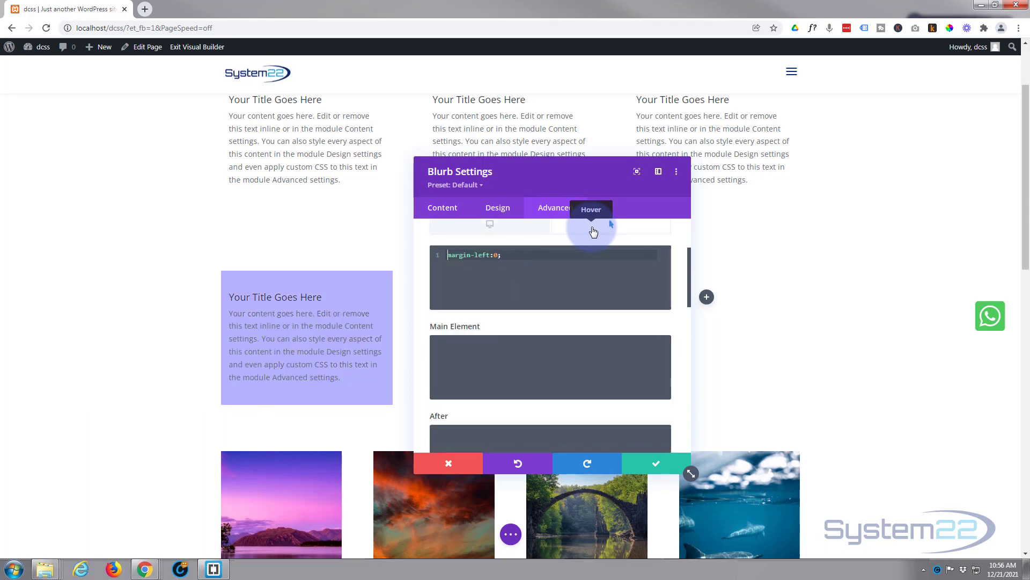
pyautogui.scroll(2, 563, 311)
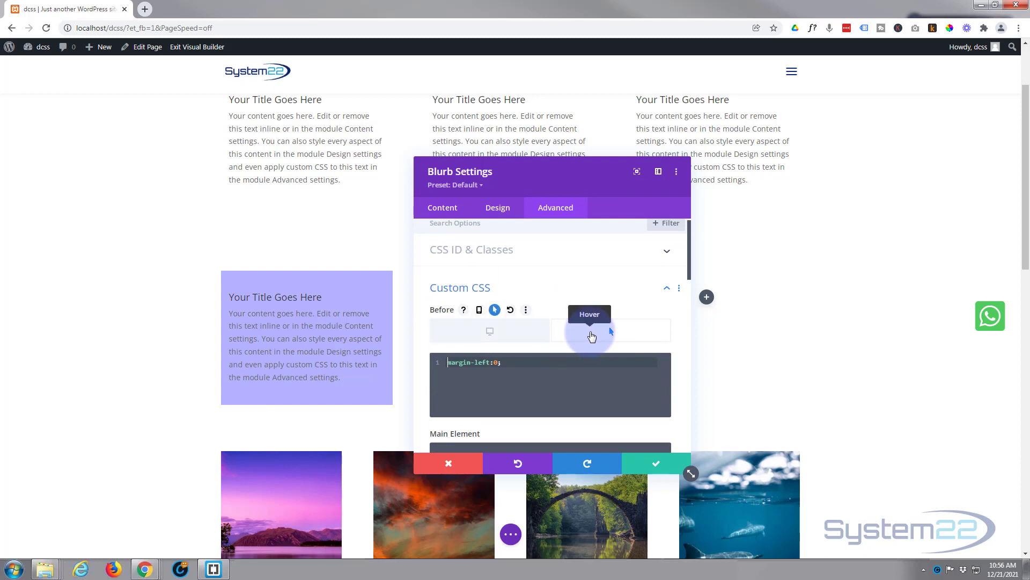
# - Add transition-duration:1s; on a new line of the blurb's desktop Before CSS, below the margin-left declaration
pyautogui.click(514, 335)
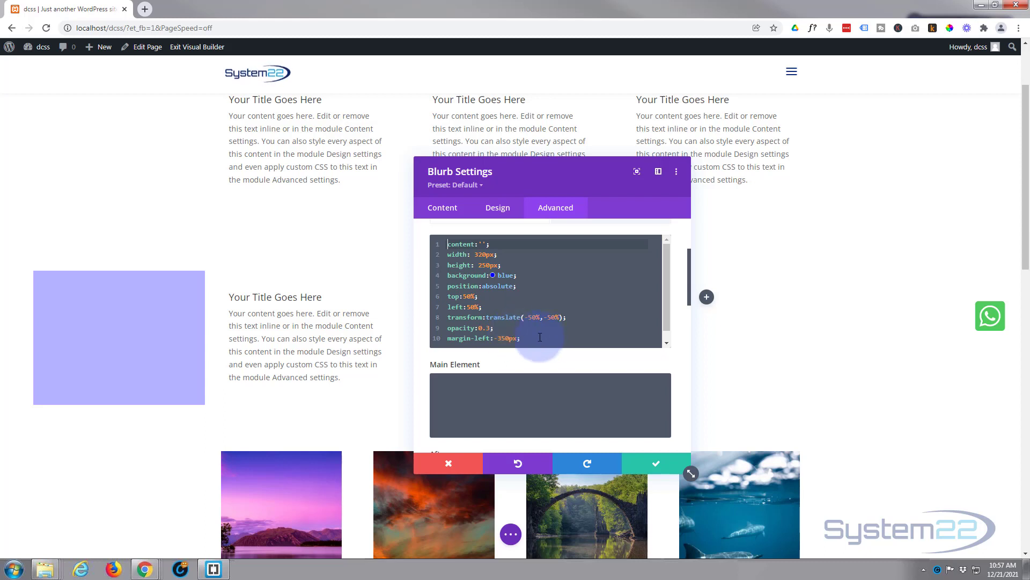
pyautogui.click(533, 338)
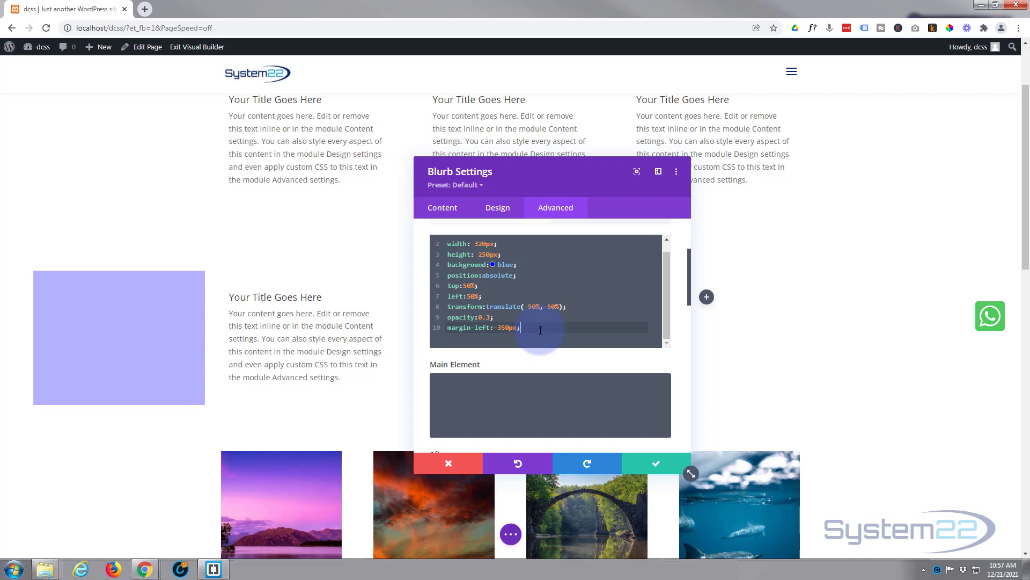
pyautogui.press('Return')
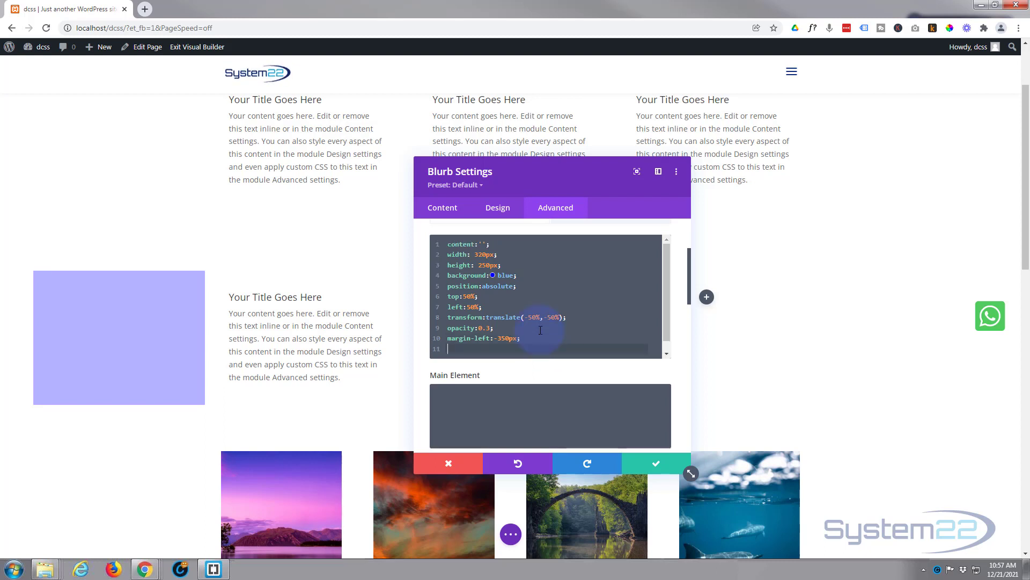
pyautogui.write('transit')
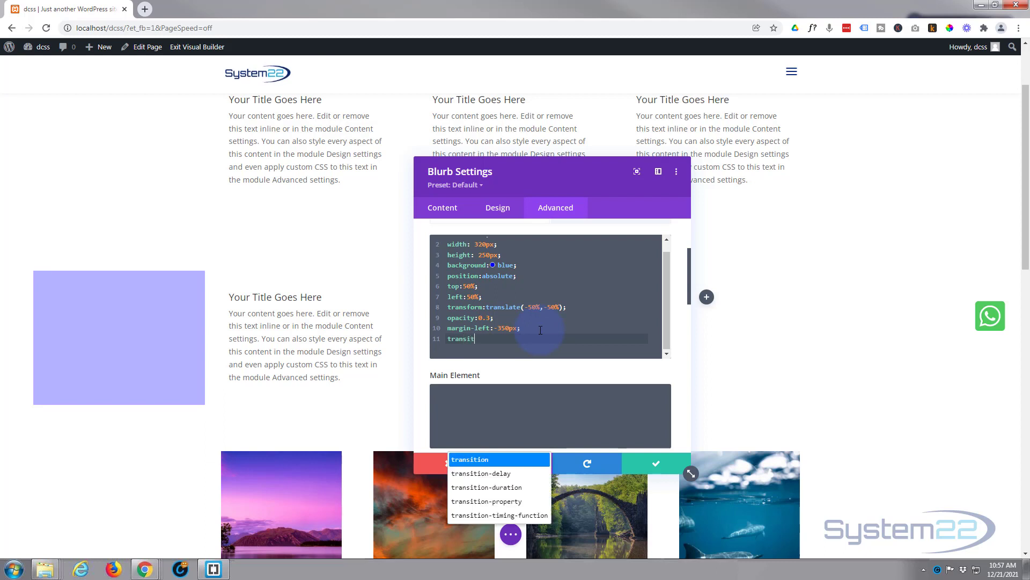
pyautogui.write('ion-duration')
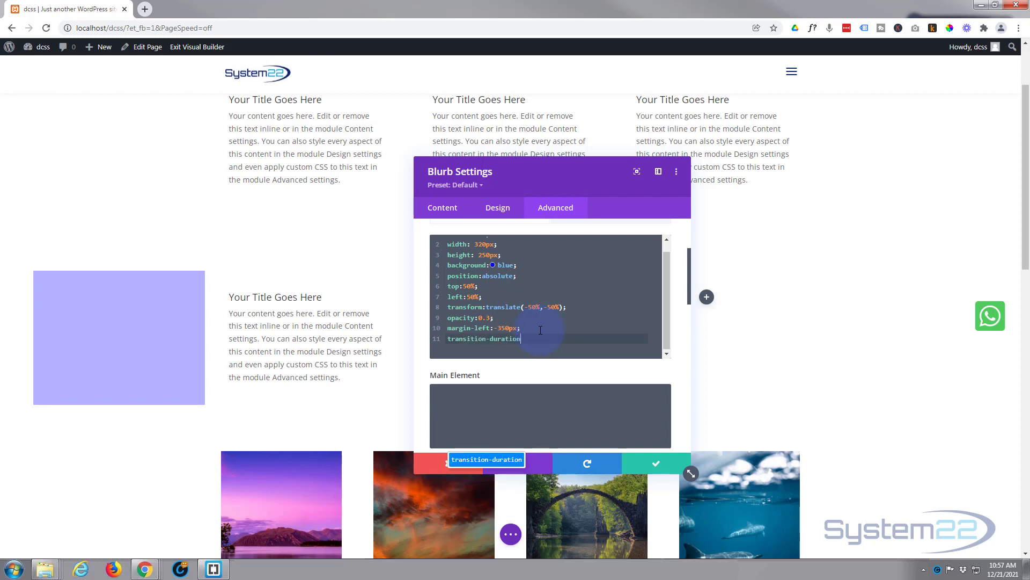
pyautogui.write(':1s')
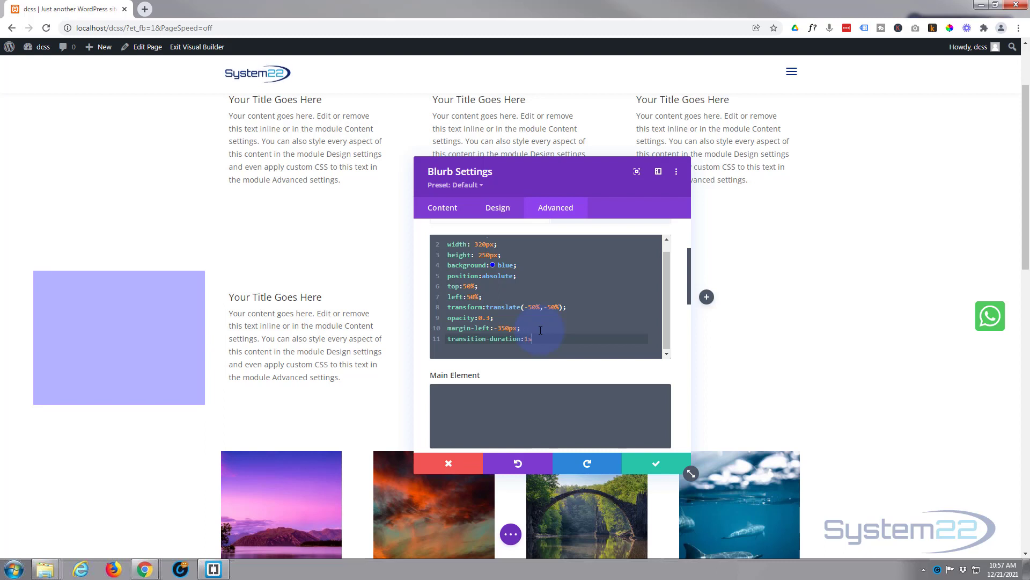
pyautogui.write(';')
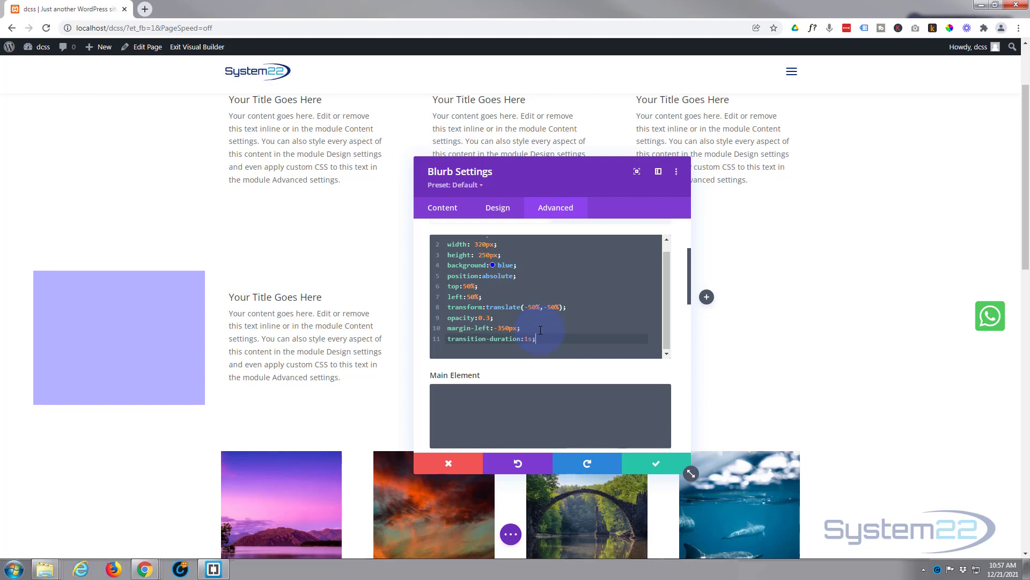
# - Check the hover and desktop states of the Before CSS once more and save the blurb settings
pyautogui.scroll(2, 548, 322)
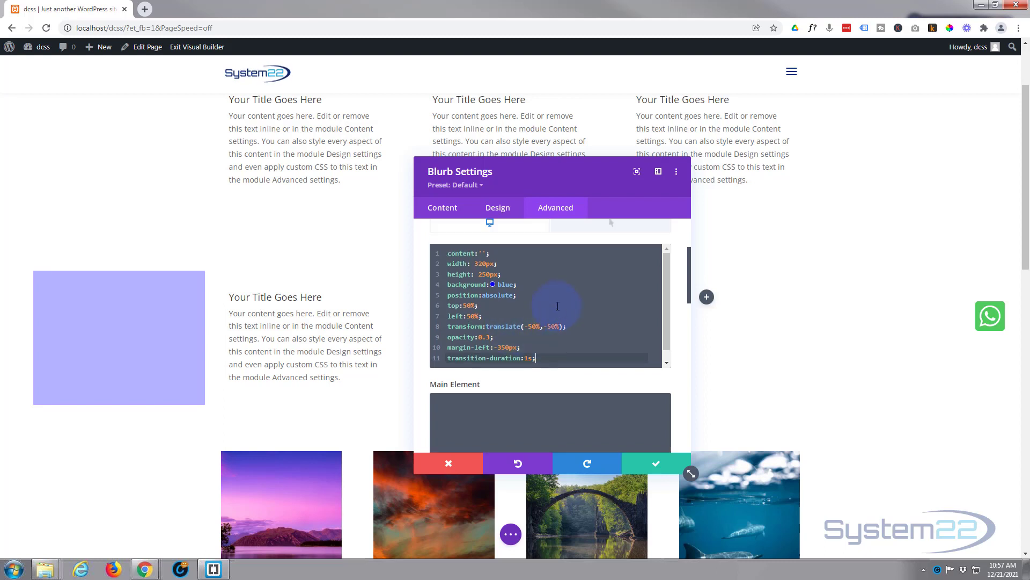
pyautogui.scroll(2, 558, 306)
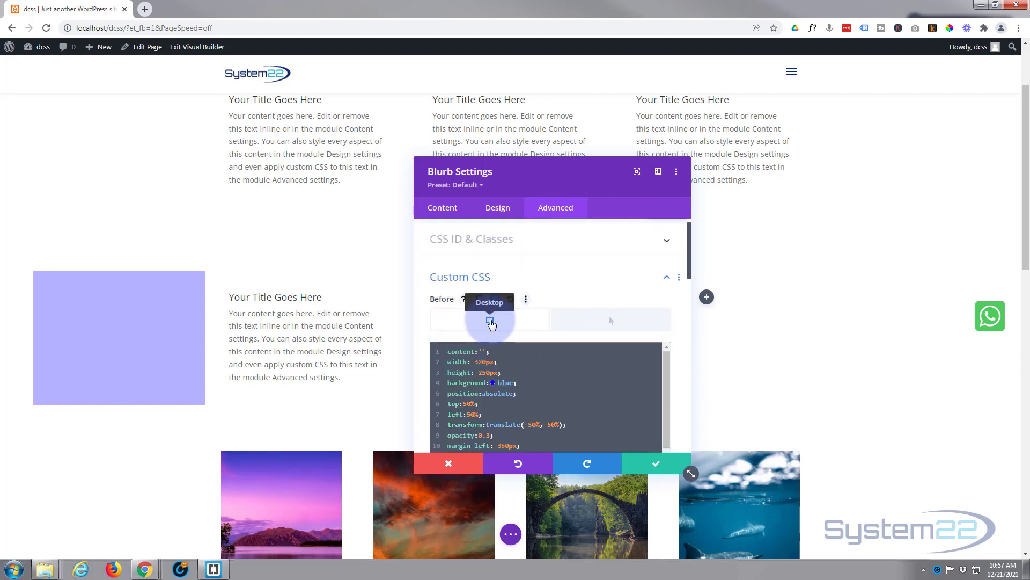
pyautogui.click(595, 327)
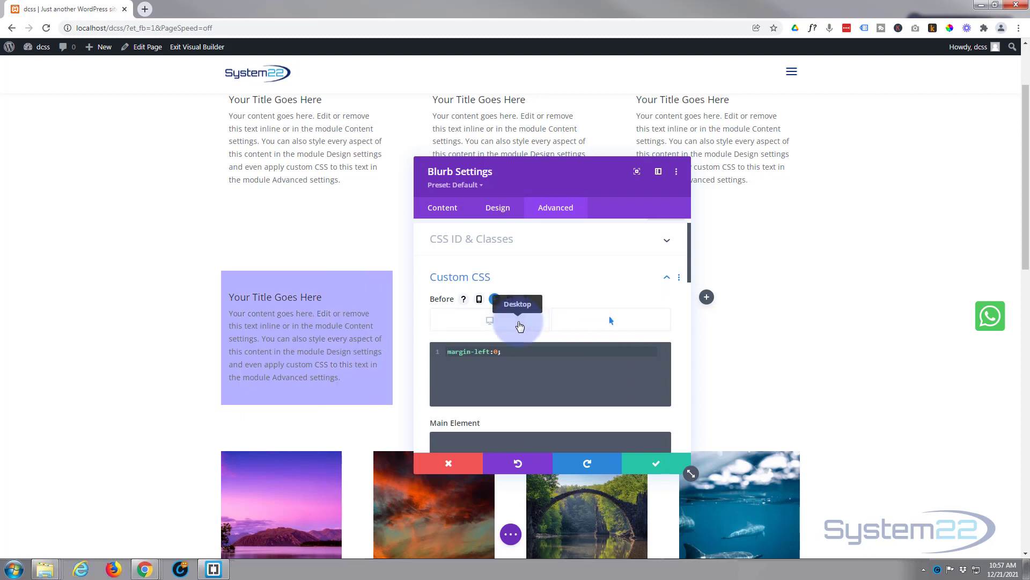
pyautogui.click(520, 326)
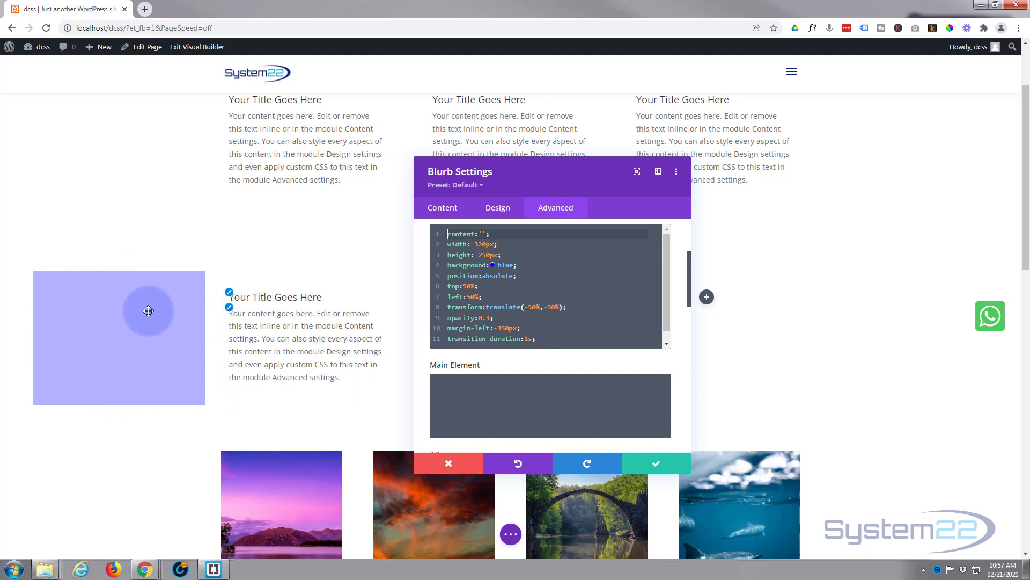
pyautogui.click(664, 464)
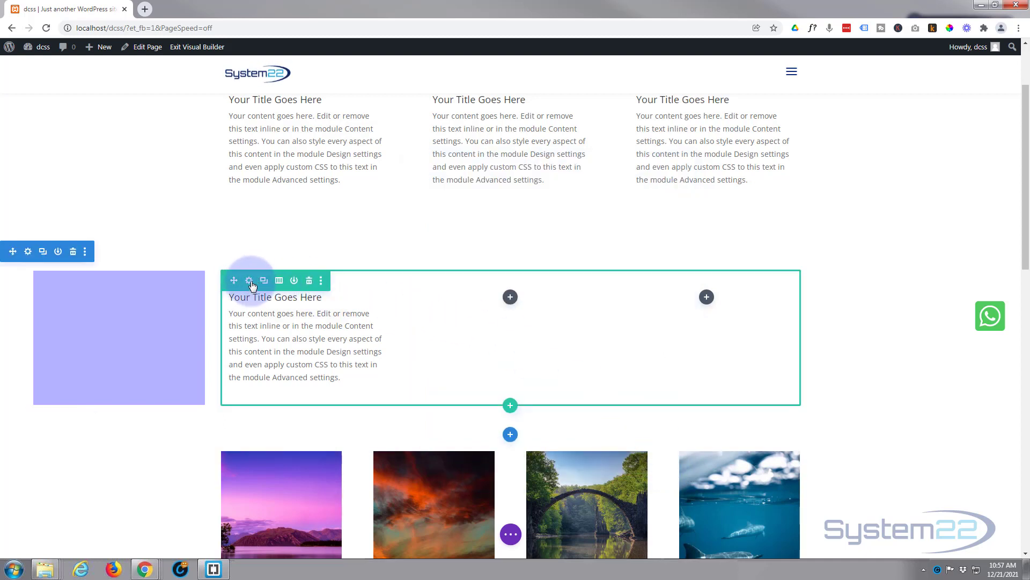
# - Open the settings of the row containing the blurb and move the dialog clear of the blurb
pyautogui.click(249, 281)
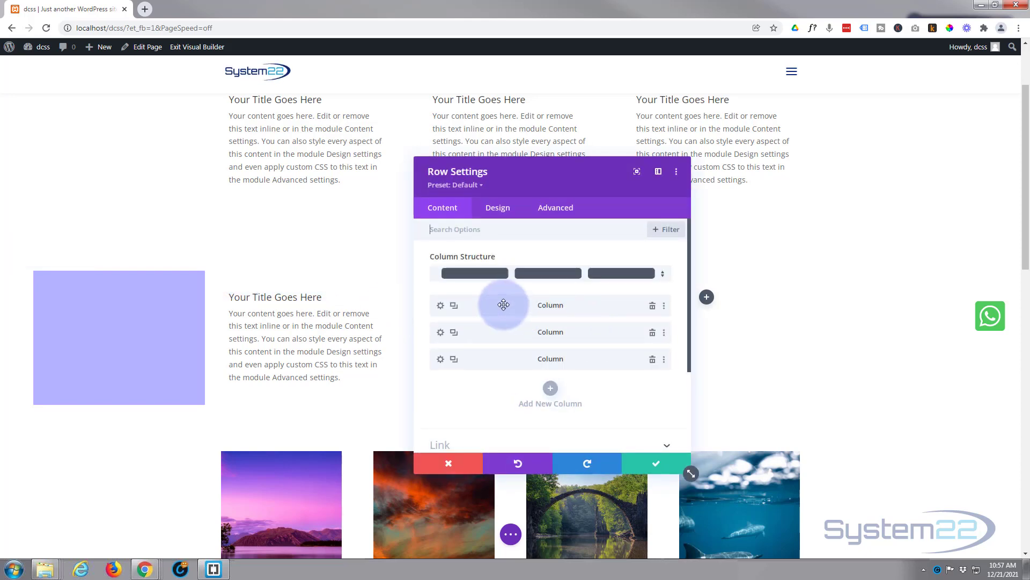
pyautogui.moveTo(569, 186); pyautogui.dragTo(965, 194)
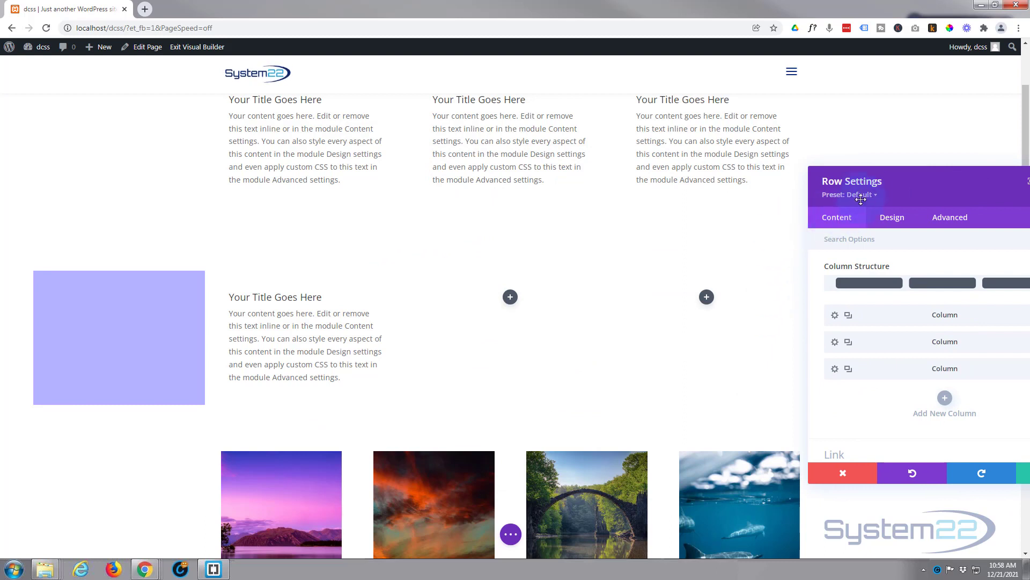
pyautogui.moveTo(886, 189); pyautogui.dragTo(672, 160)
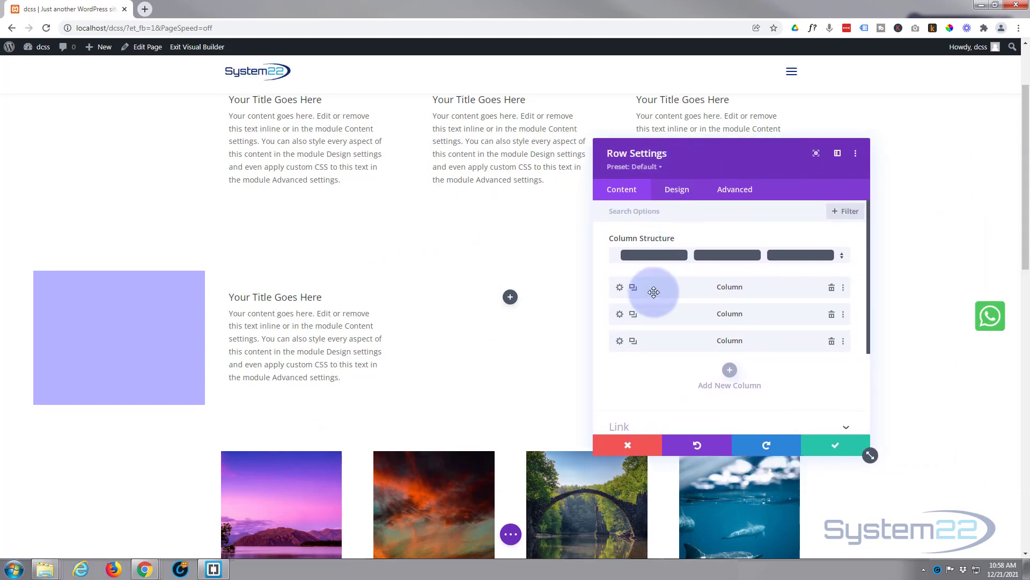
# - Set the first column's horizontal and vertical overflow to Hidden and save the column settings
pyautogui.click(619, 288)
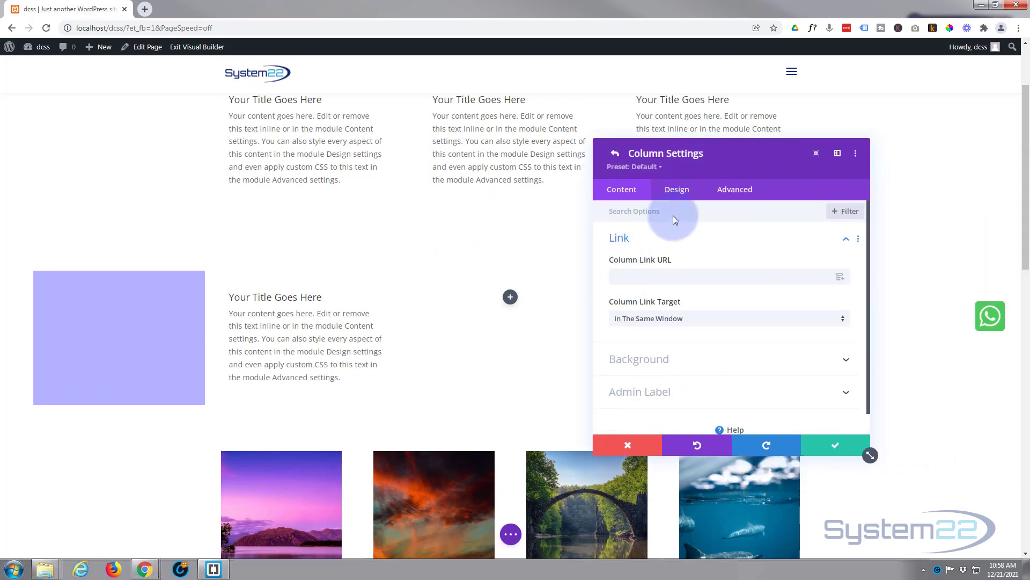
pyautogui.click(737, 197)
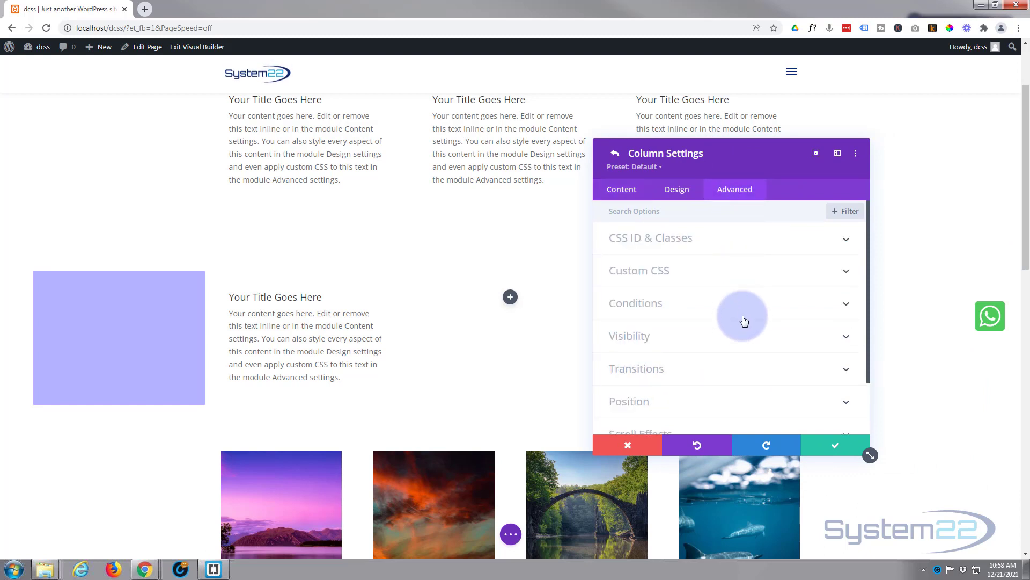
pyautogui.scroll(-1, 745, 325)
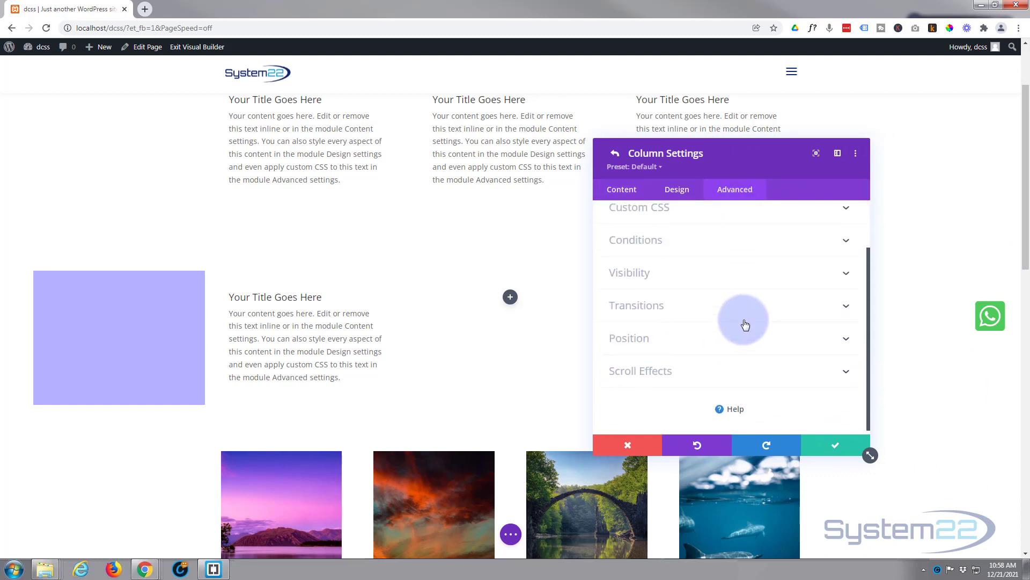
pyautogui.click(718, 284)
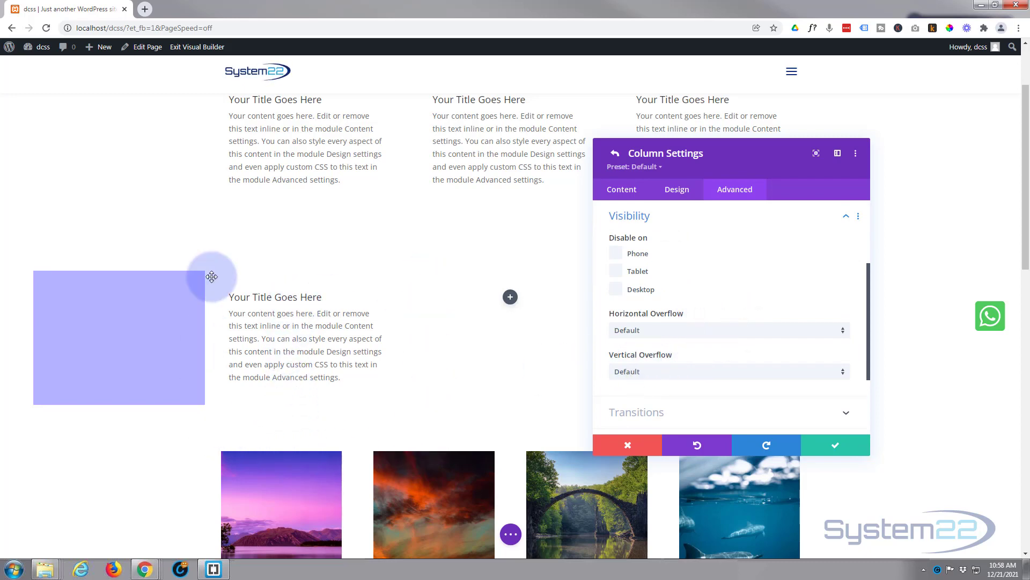
pyautogui.click(686, 334)
pyautogui.click(655, 397)
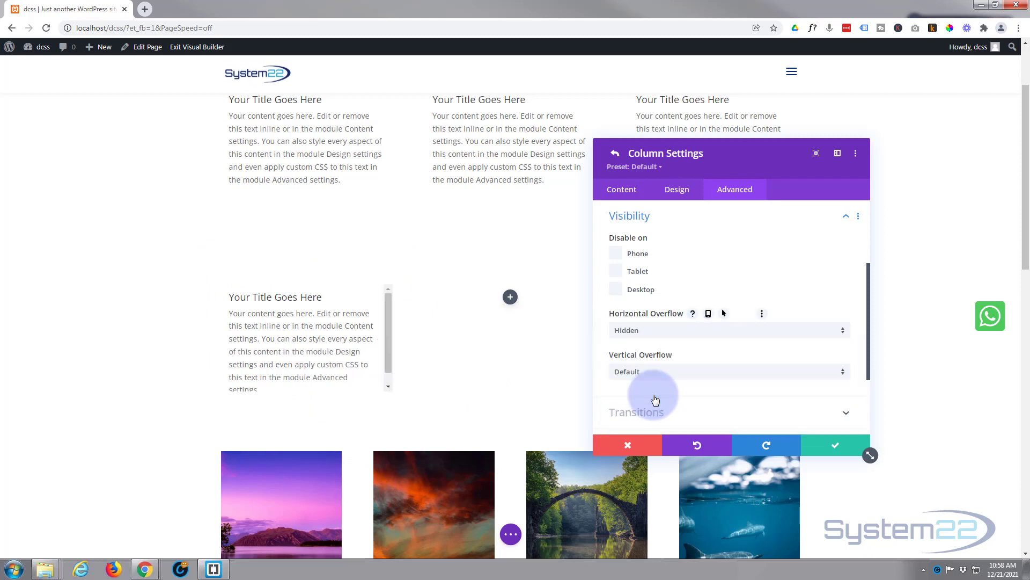
pyautogui.click(675, 377)
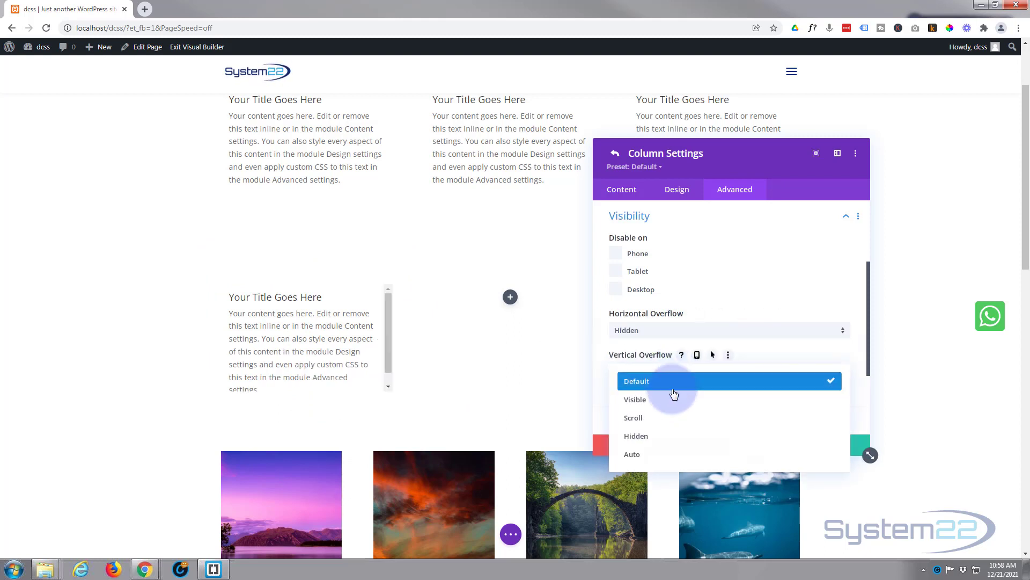
pyautogui.click(667, 432)
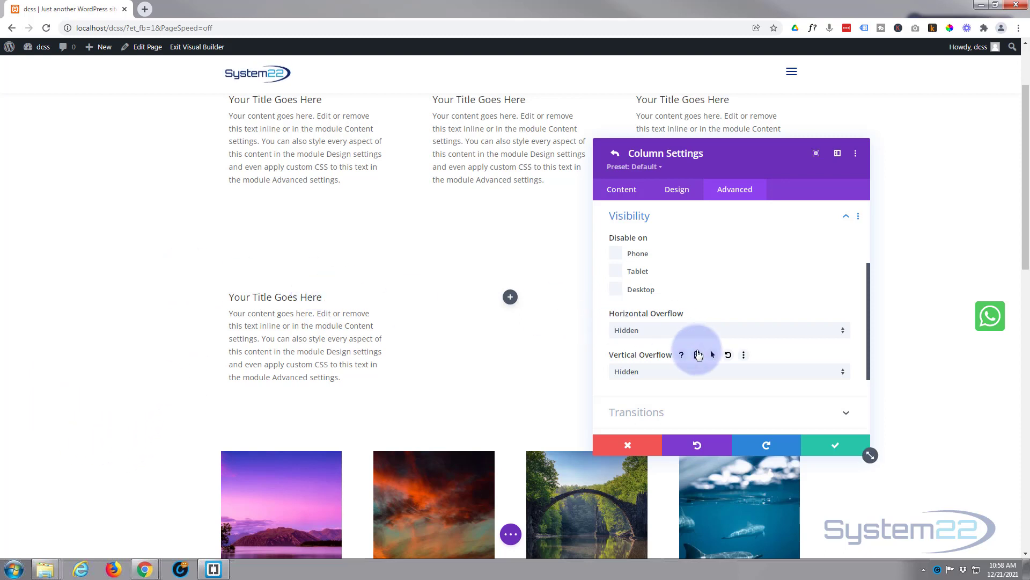
pyautogui.click(836, 446)
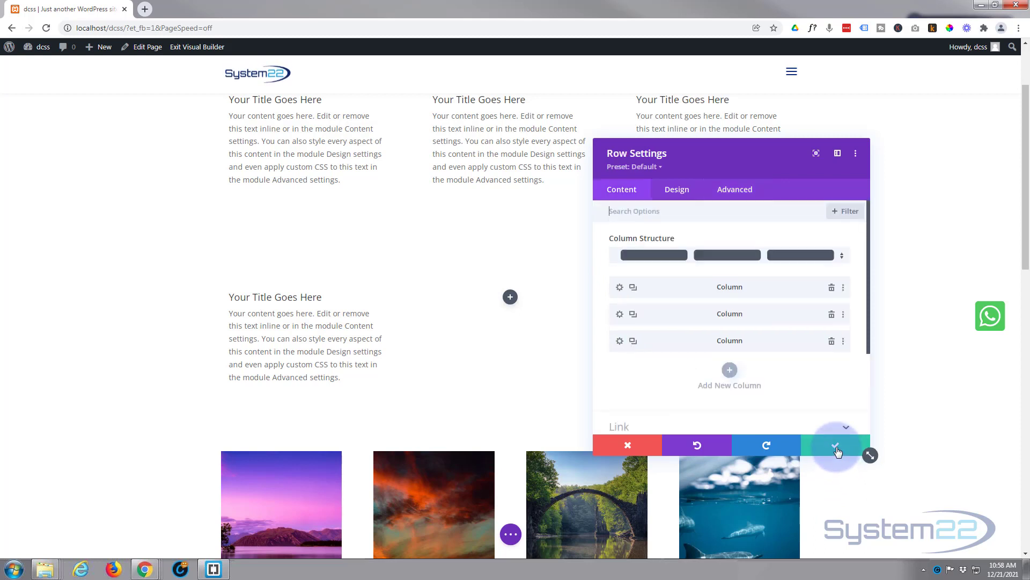
# - Set the second column's horizontal and vertical overflow to Hidden and save the column settings
pyautogui.click(620, 316)
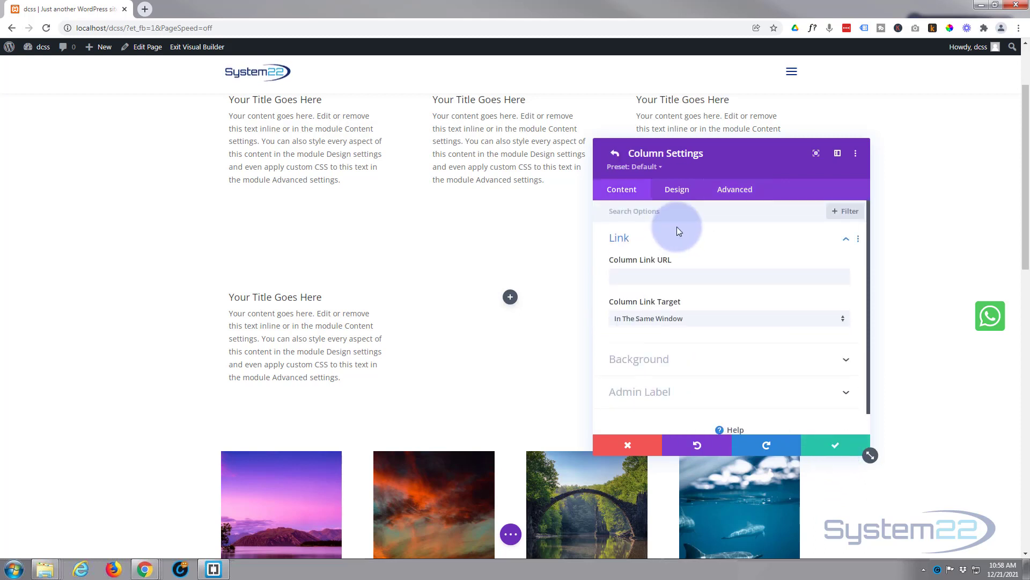
pyautogui.click(733, 192)
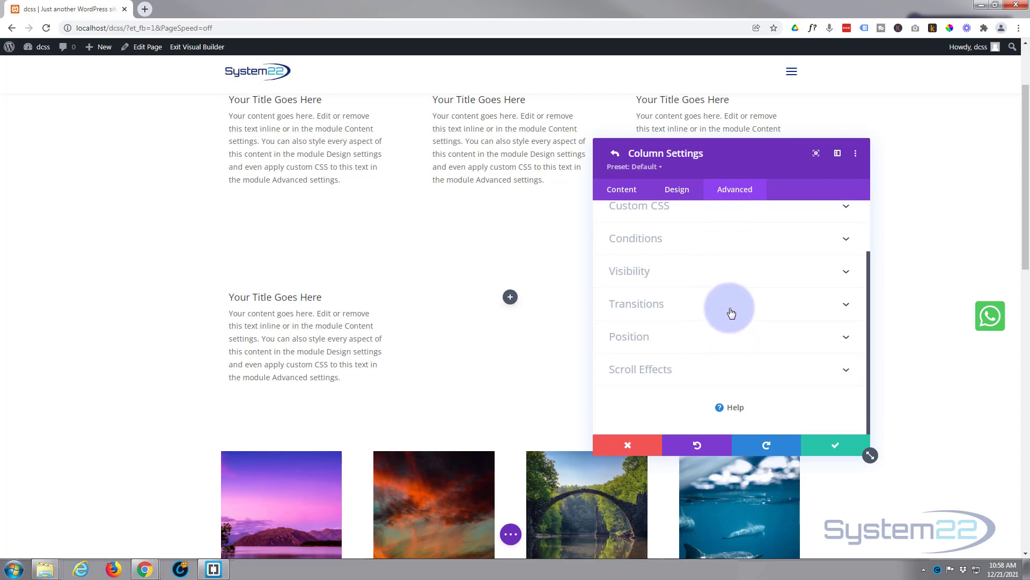
pyautogui.click(731, 277)
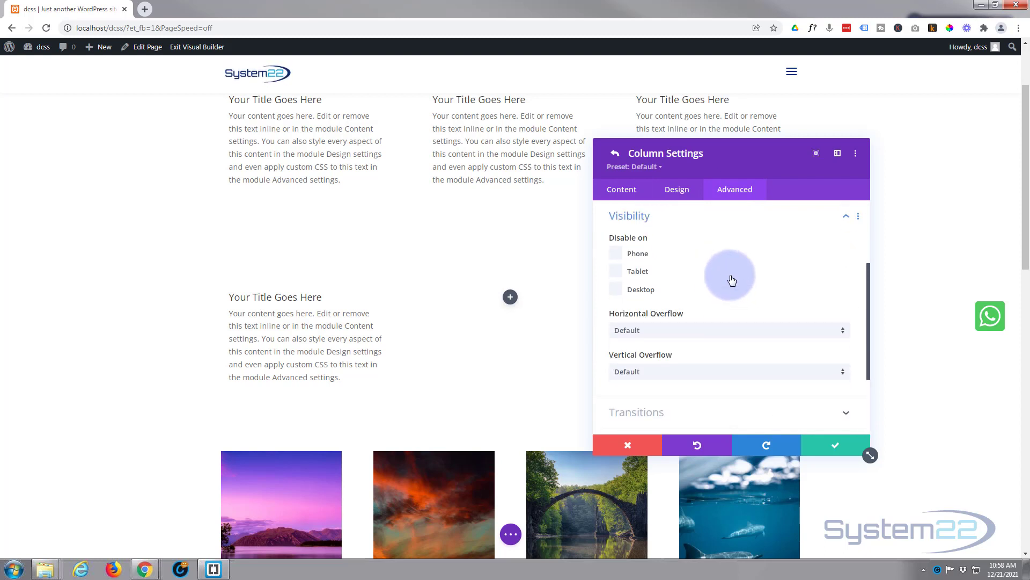
pyautogui.click(715, 330)
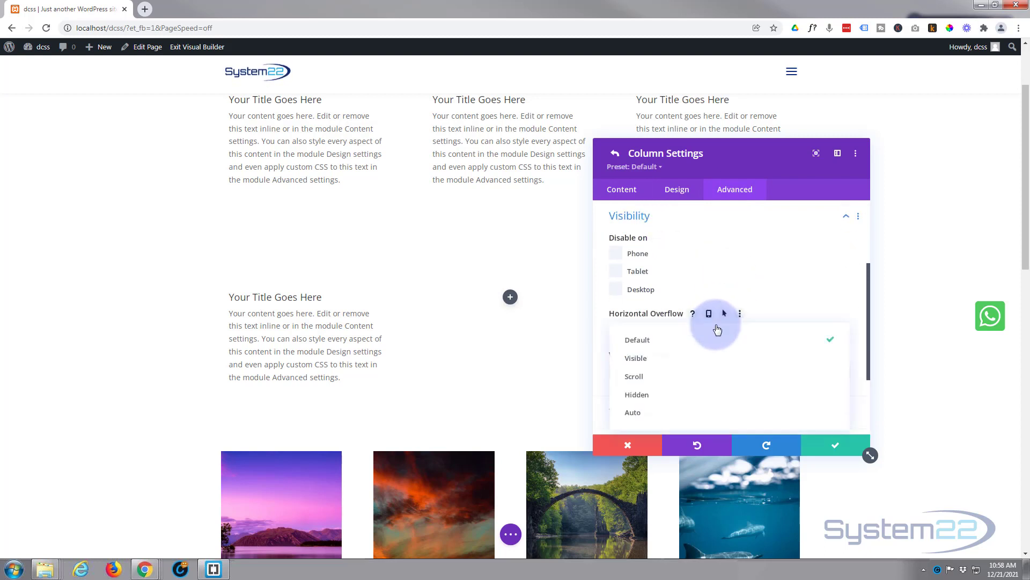
pyautogui.click(695, 395)
pyautogui.click(704, 374)
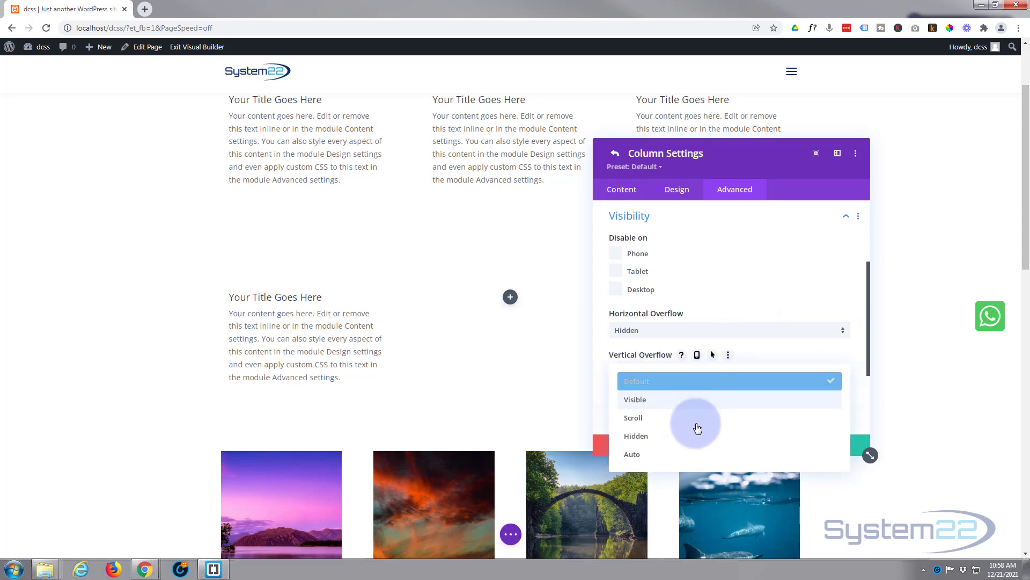
pyautogui.click(695, 440)
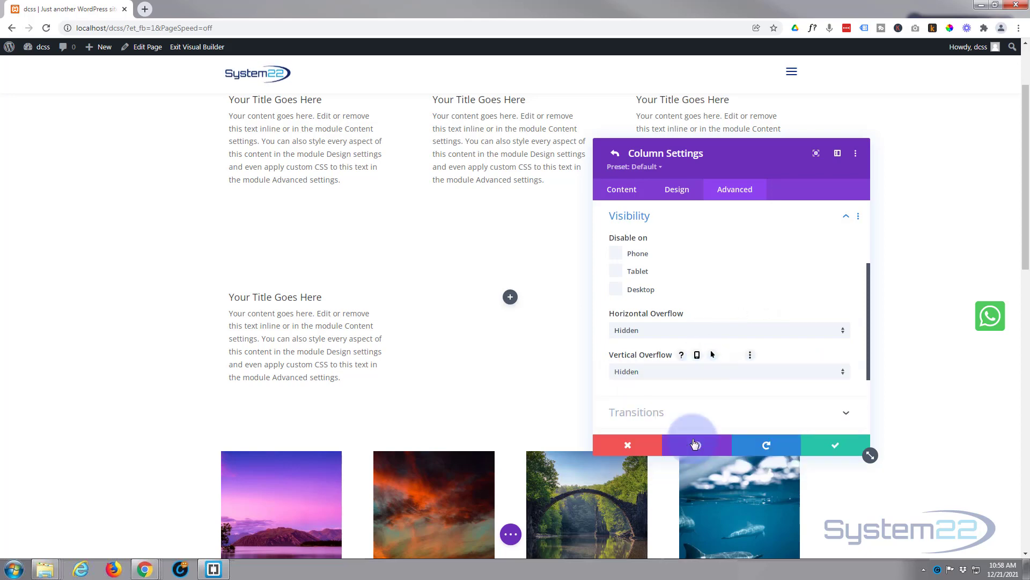
pyautogui.click(834, 443)
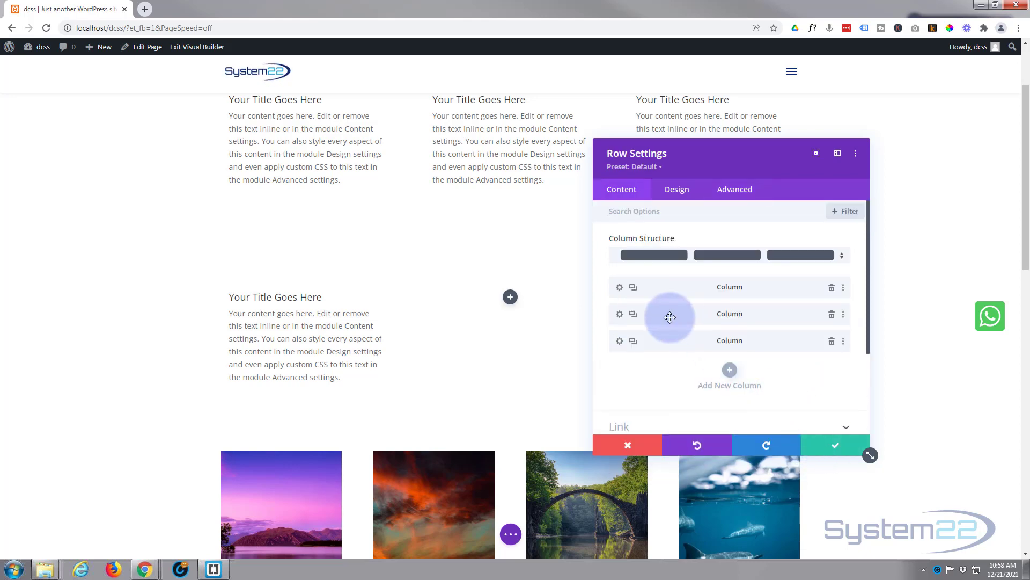
# - Set the third column's horizontal and vertical overflow to Hidden, saving both the column and the row settings
pyautogui.click(620, 341)
pyautogui.click(735, 190)
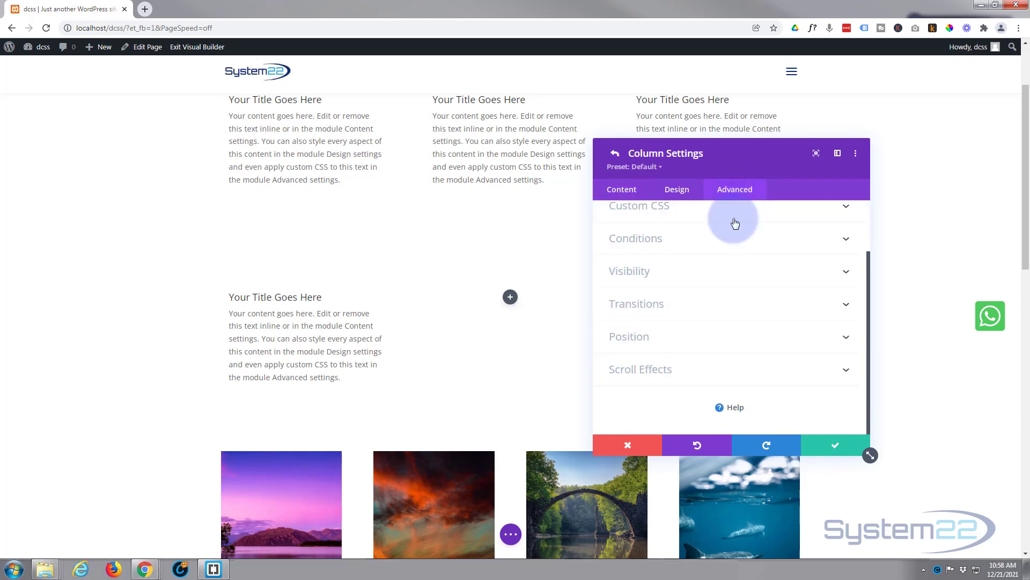
pyautogui.click(675, 274)
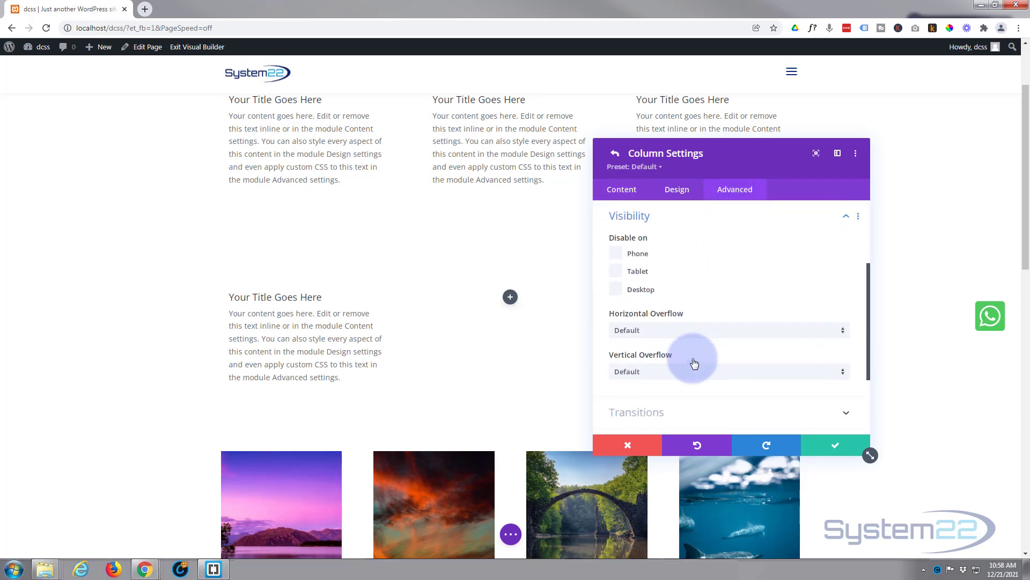
pyautogui.click(695, 337)
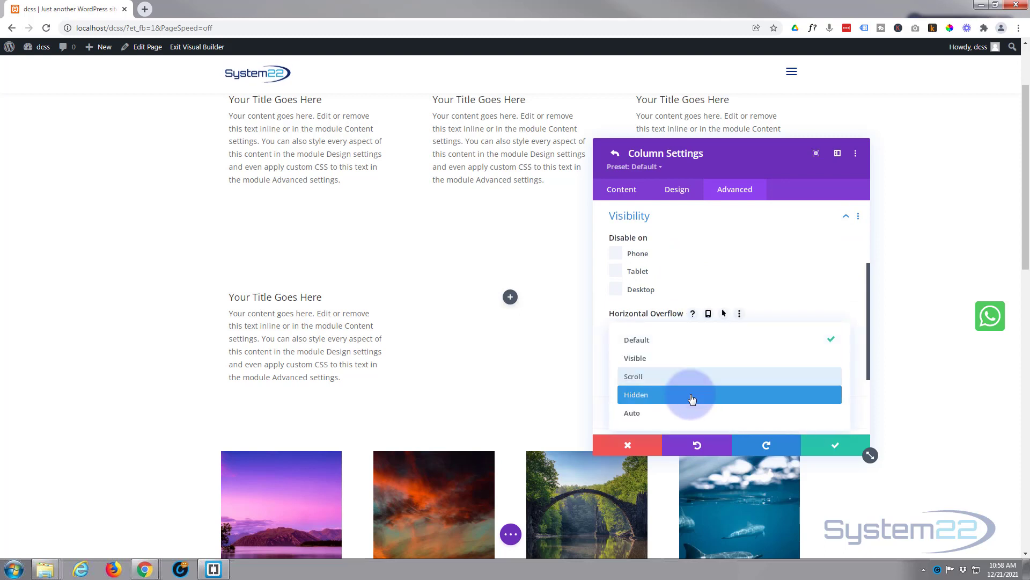
pyautogui.click(694, 391)
pyautogui.click(694, 375)
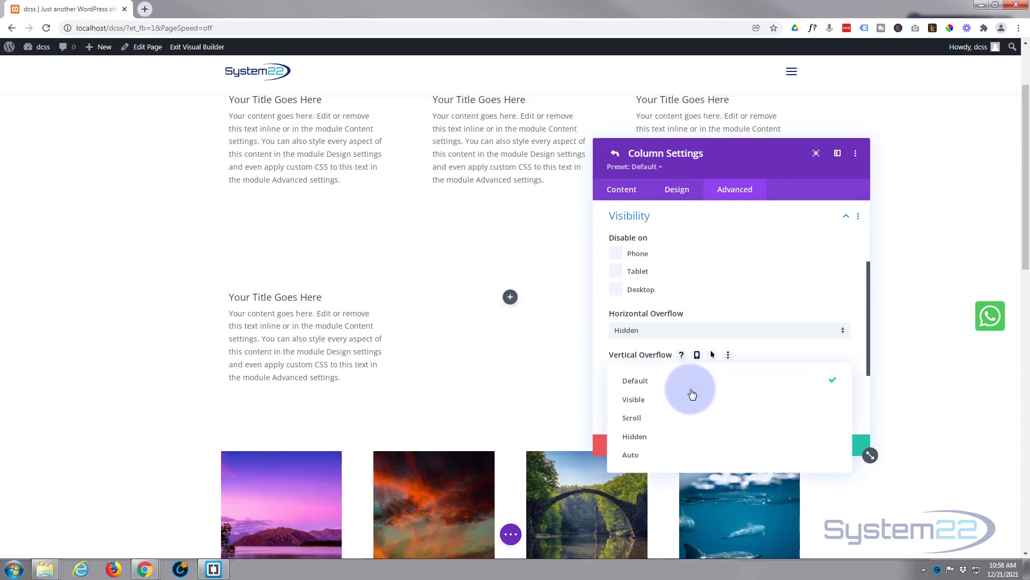
pyautogui.click(675, 441)
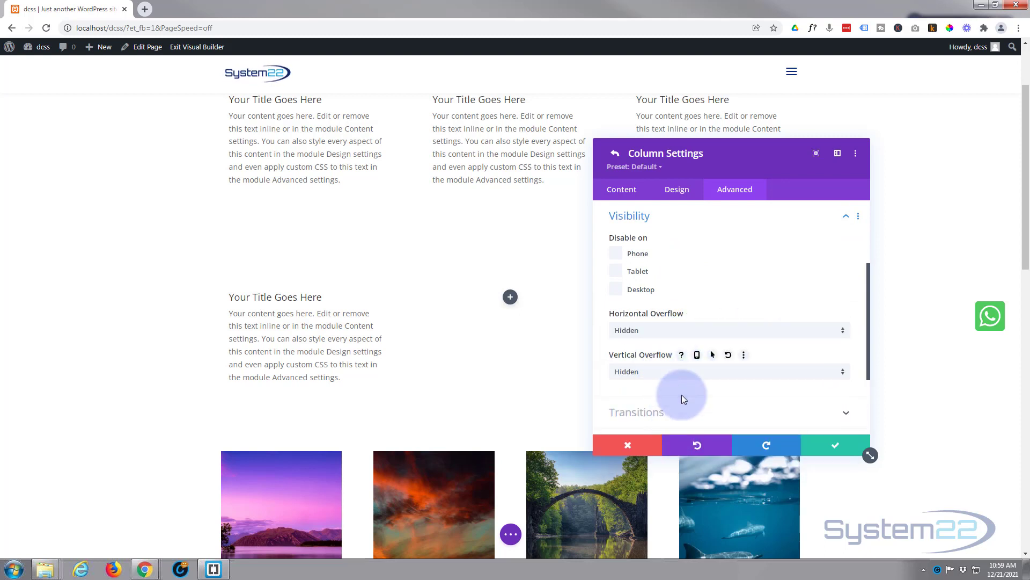
pyautogui.click(834, 448)
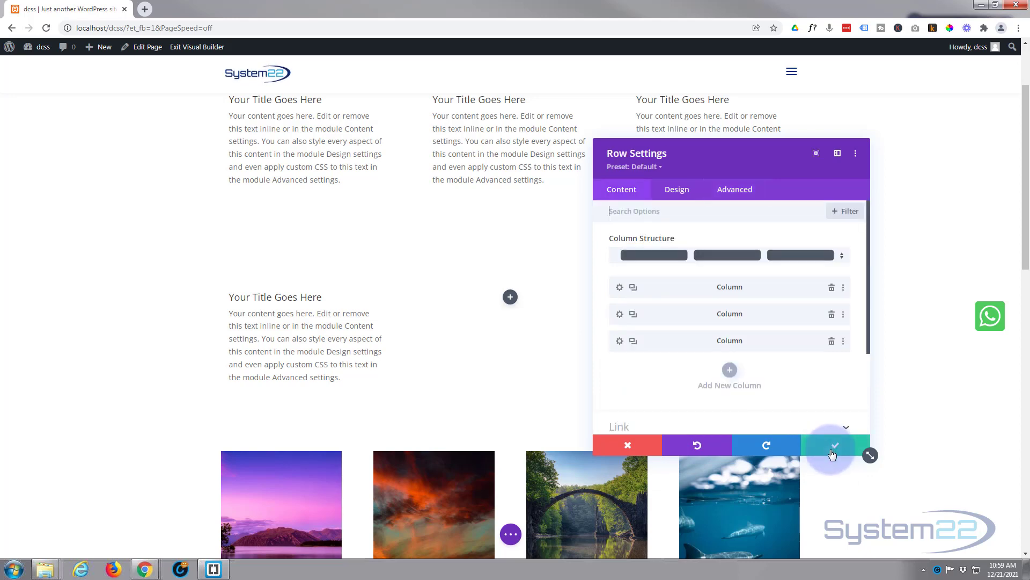
pyautogui.click(832, 449)
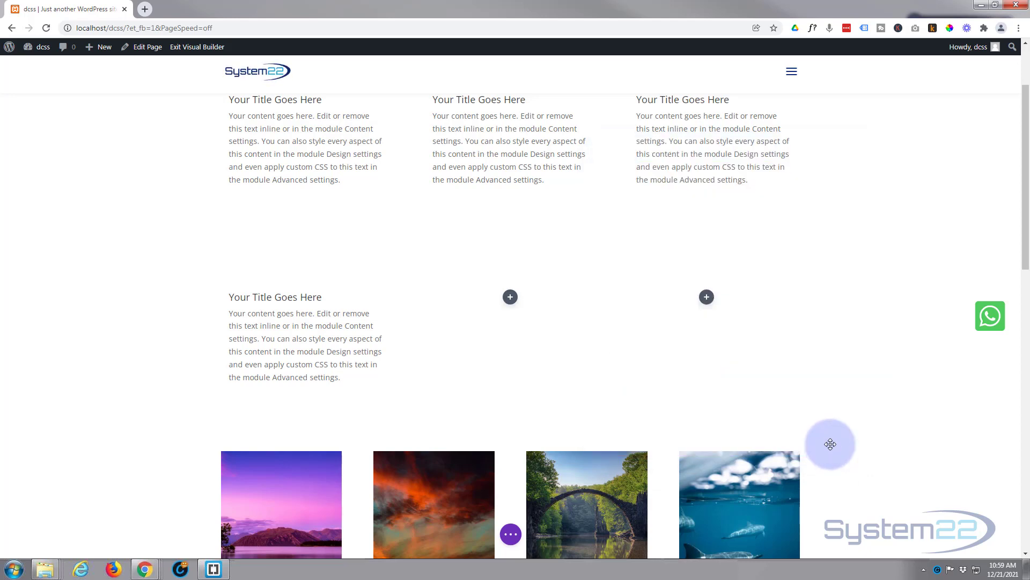
# - Duplicate the first column's blurb twice and place one copy in each of the row's two empty columns
pyautogui.scroll(-1, 328, 285)
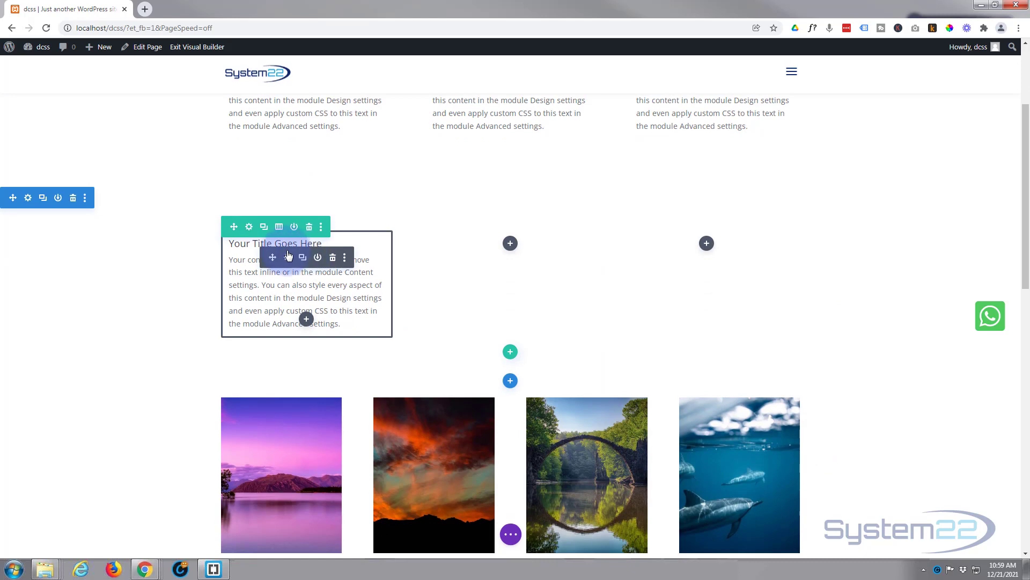
pyautogui.click(303, 258)
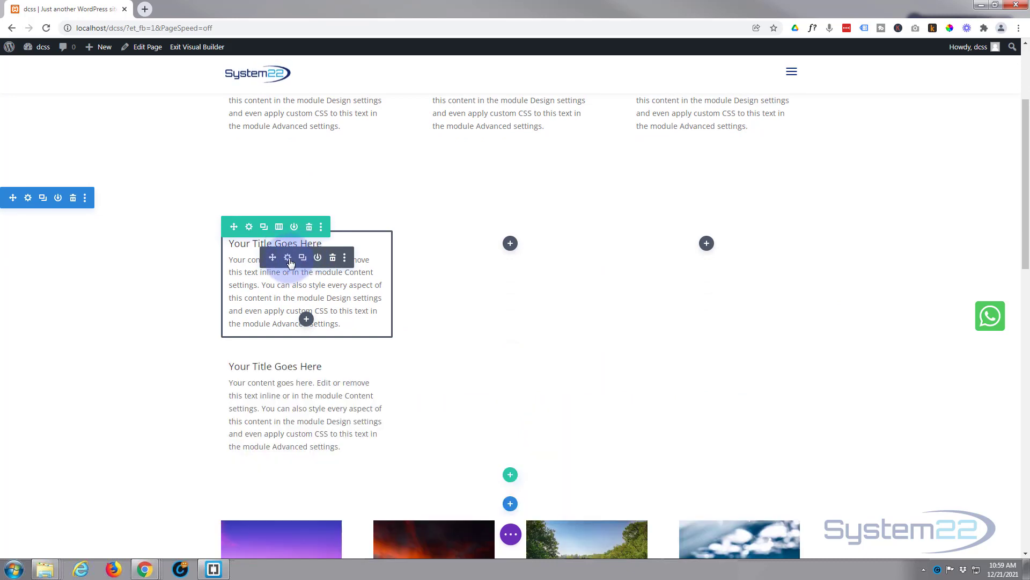
pyautogui.moveTo(338, 256); pyautogui.dragTo(510, 260)
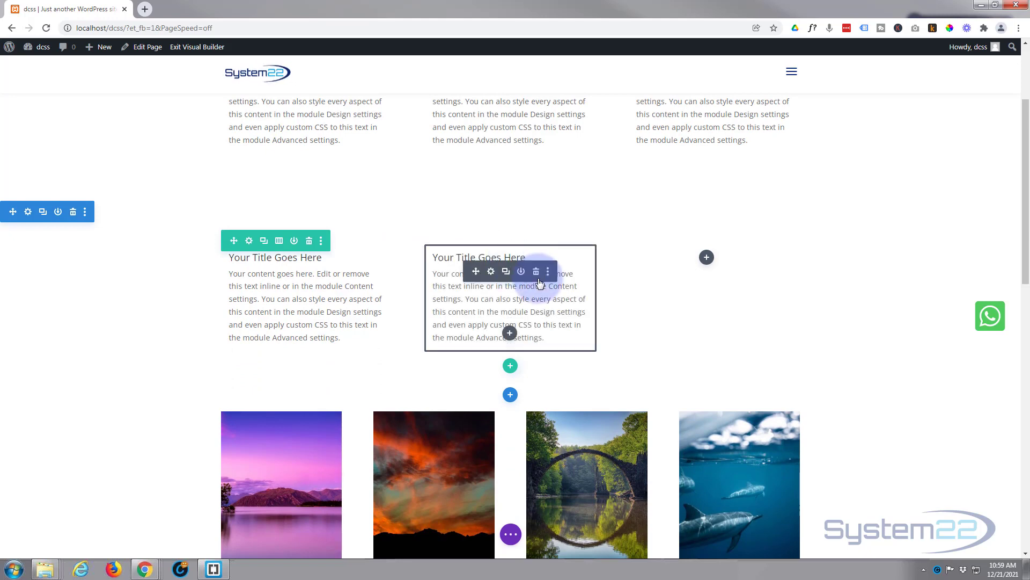
pyautogui.click(506, 272)
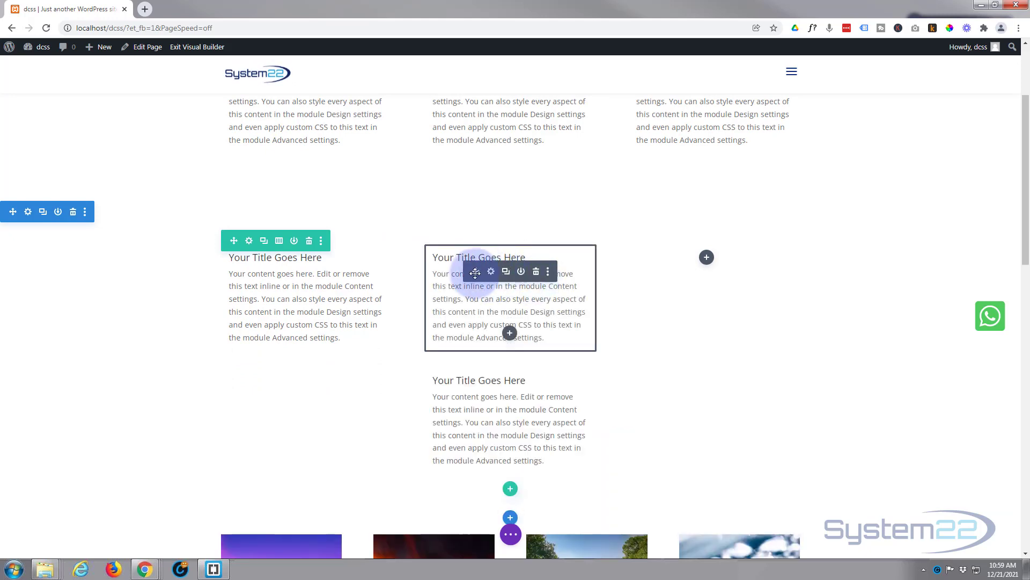
pyautogui.moveTo(494, 271); pyautogui.dragTo(707, 274)
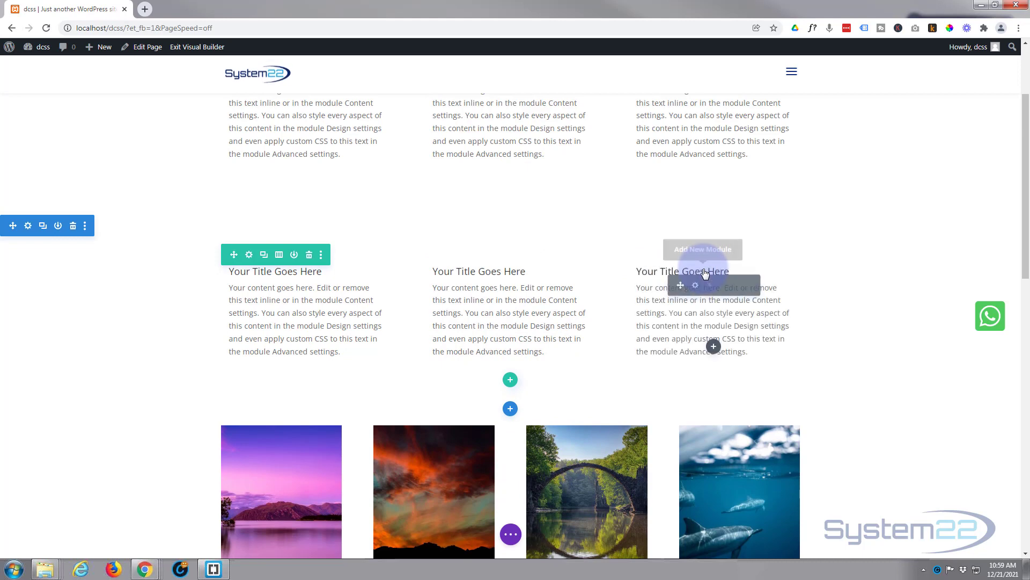
# - Retitle the middle blurb "Your New Title Goes Here", shorten its body to end with "this content in the module." and save it
pyautogui.click(492, 285)
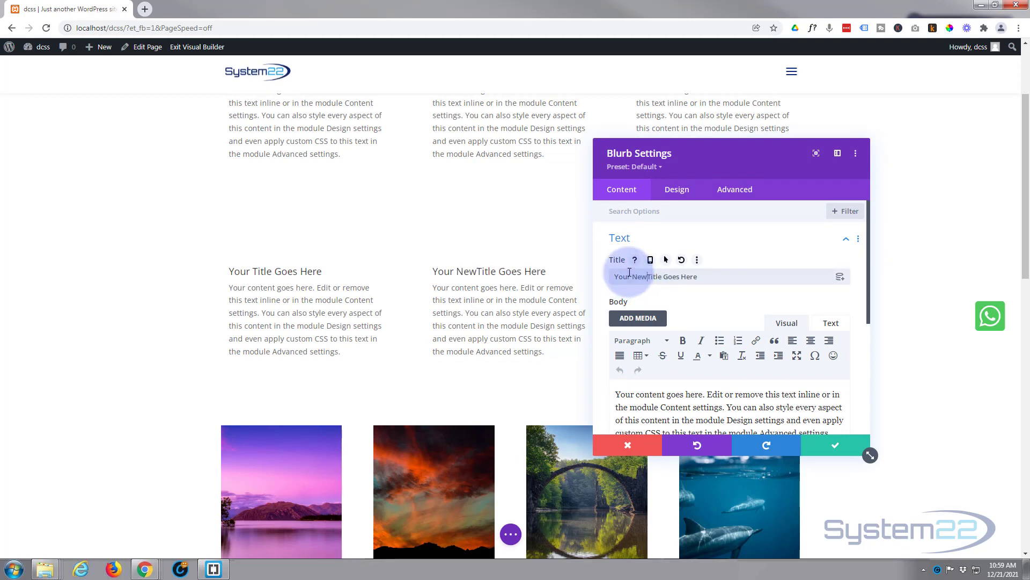
pyautogui.scroll(-1, 644, 381)
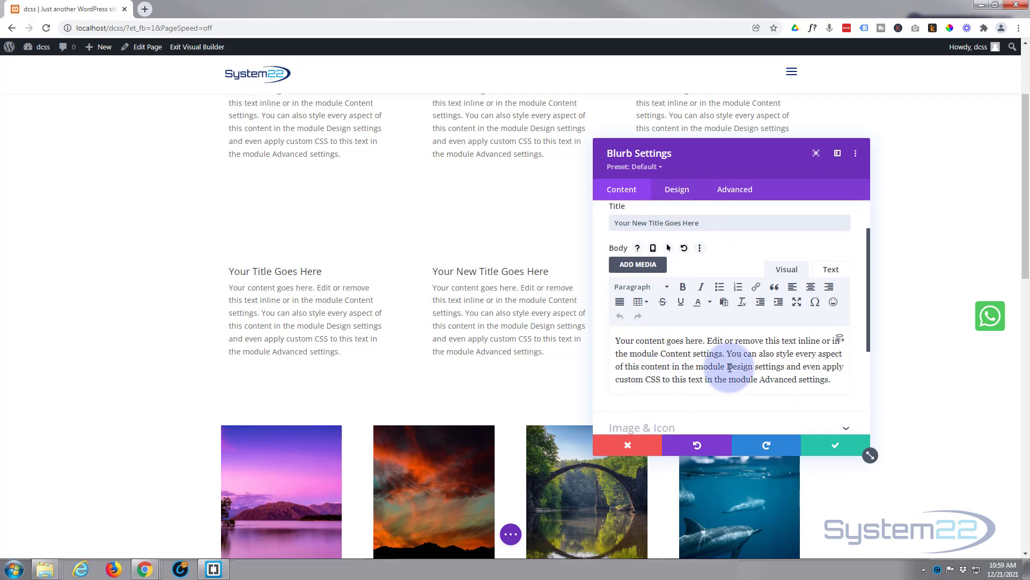
pyautogui.moveTo(729, 368); pyautogui.dragTo(835, 384)
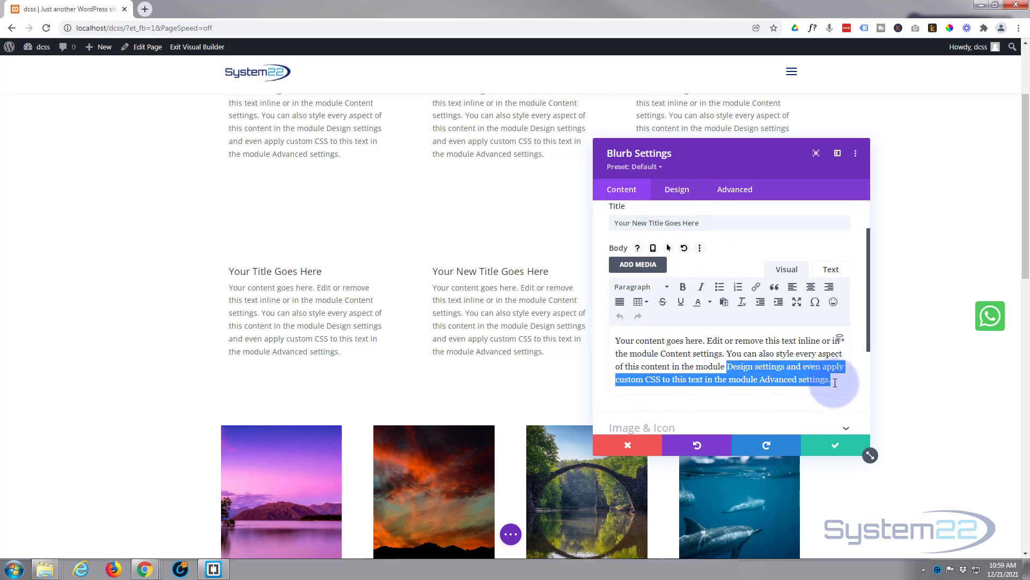
pyautogui.press('BackSpace')
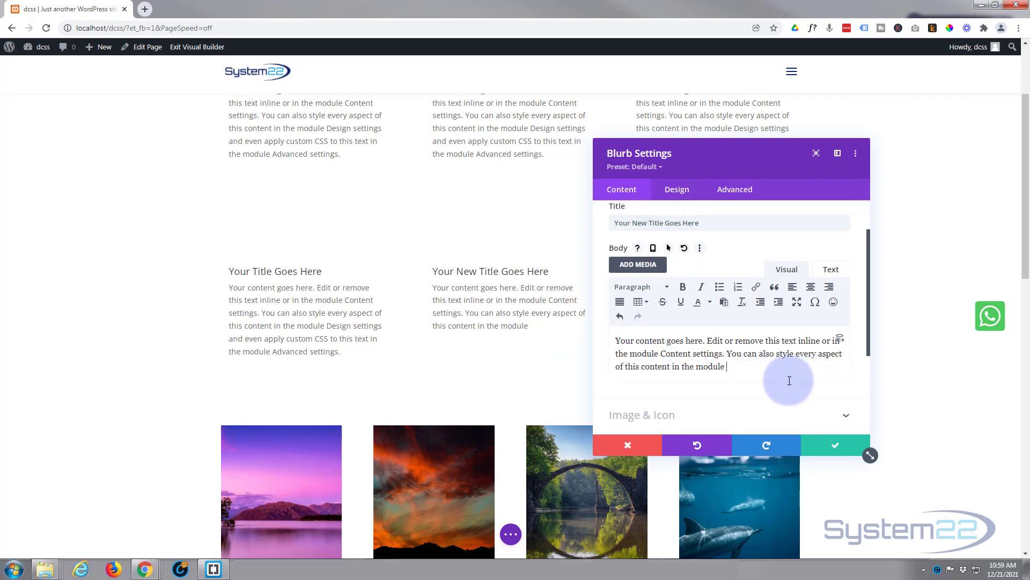
pyautogui.click(836, 445)
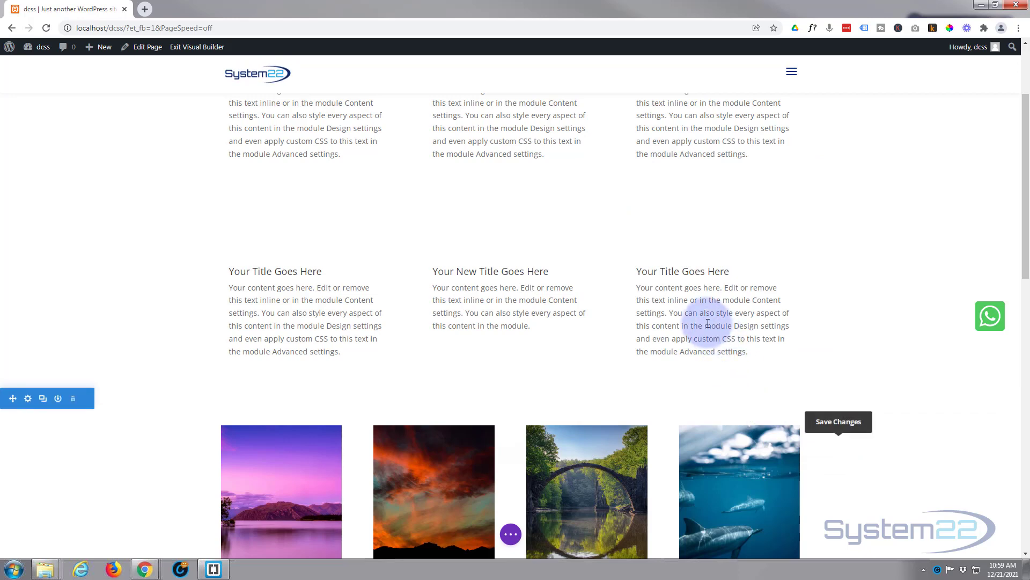
# - Change the third blurb's title to "My Title Goes Here"
pyautogui.click(697, 288)
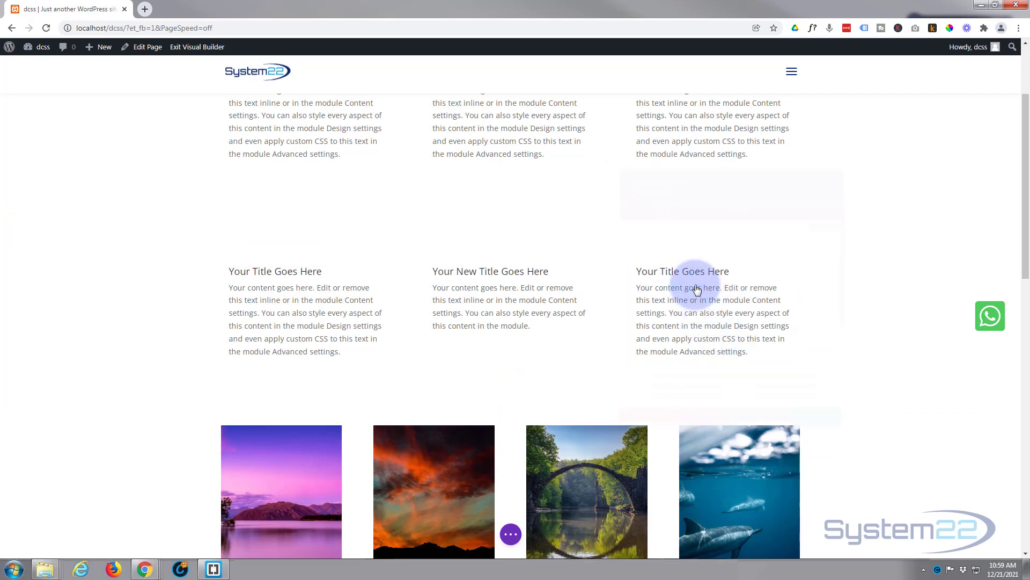
pyautogui.moveTo(632, 275); pyautogui.dragTo(599, 281)
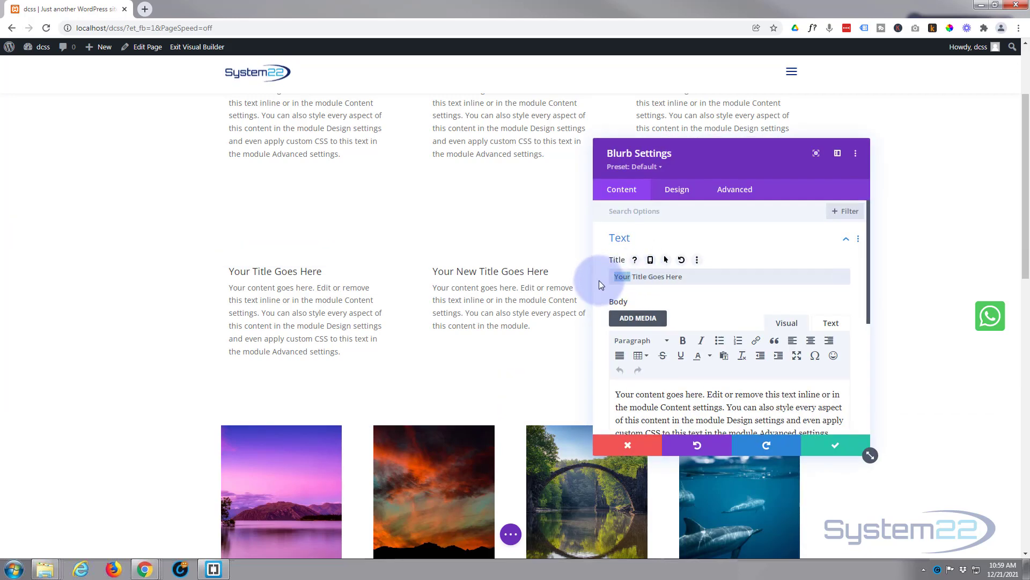
pyautogui.write('My')
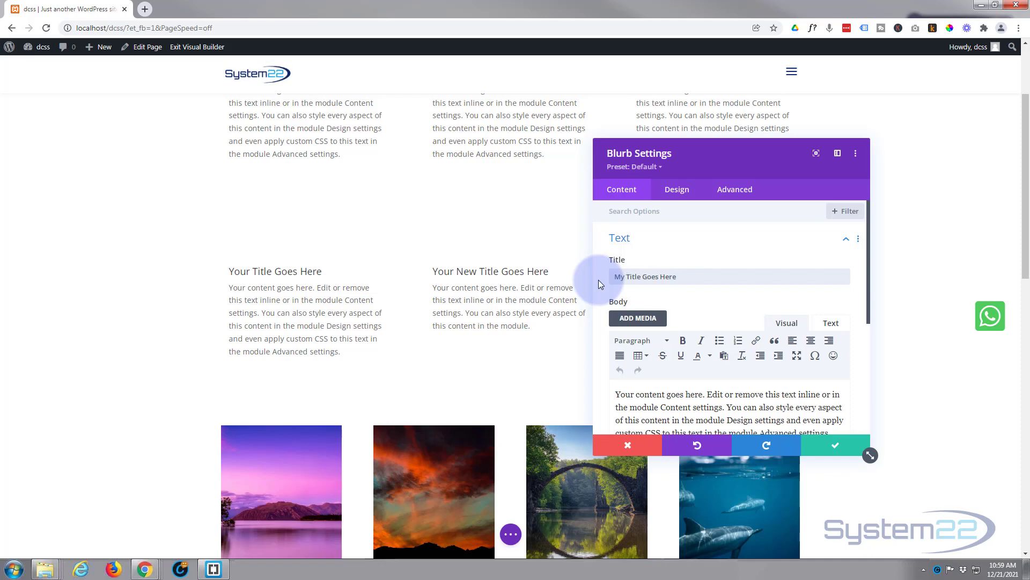
# - Shorten the third blurb's body text to end with "this content in the module Design." and save the blurb settings
pyautogui.scroll(-2, 659, 310)
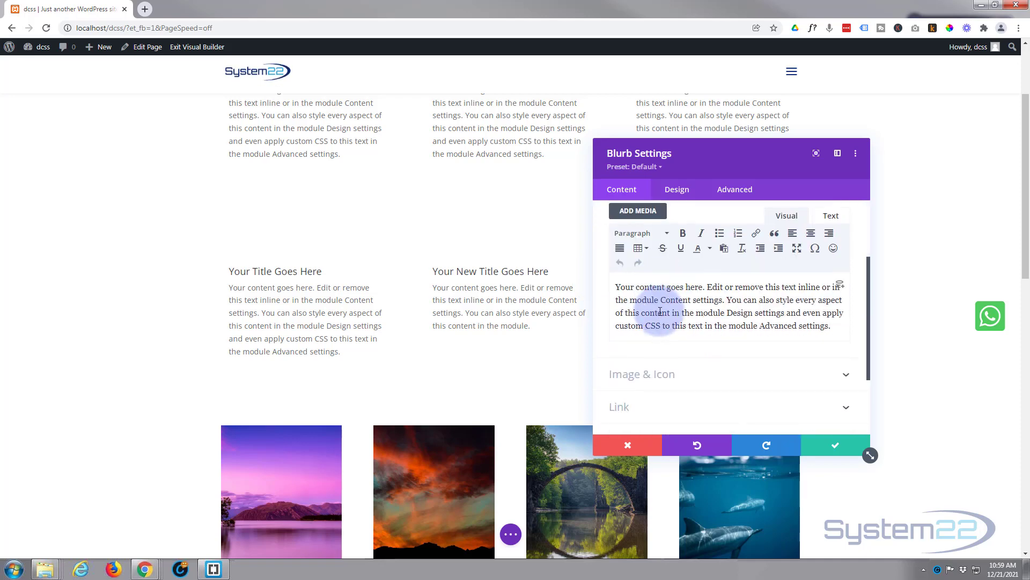
pyautogui.click(754, 314)
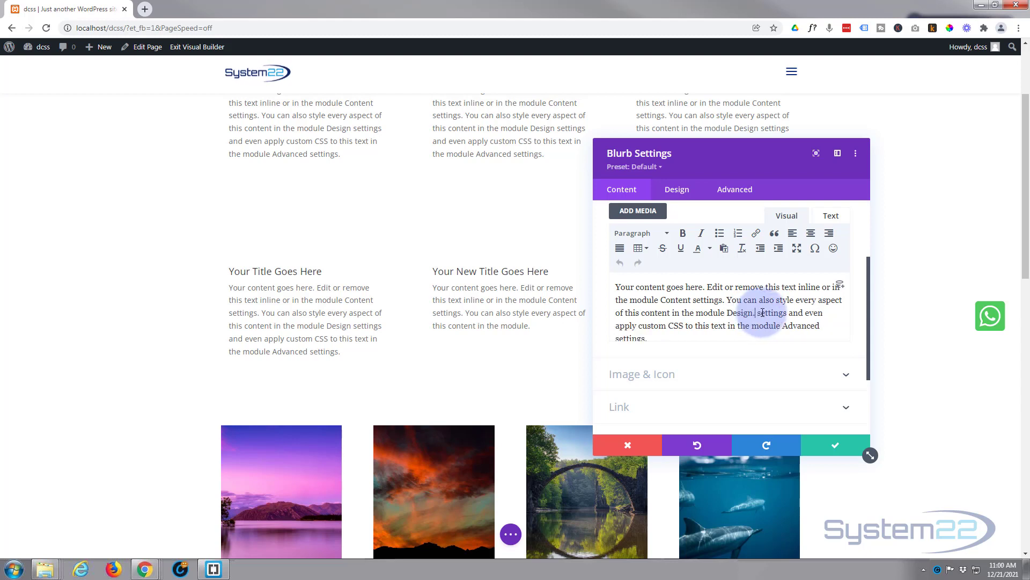
pyautogui.write('.')
pyautogui.moveTo(758, 313); pyautogui.dragTo(794, 341)
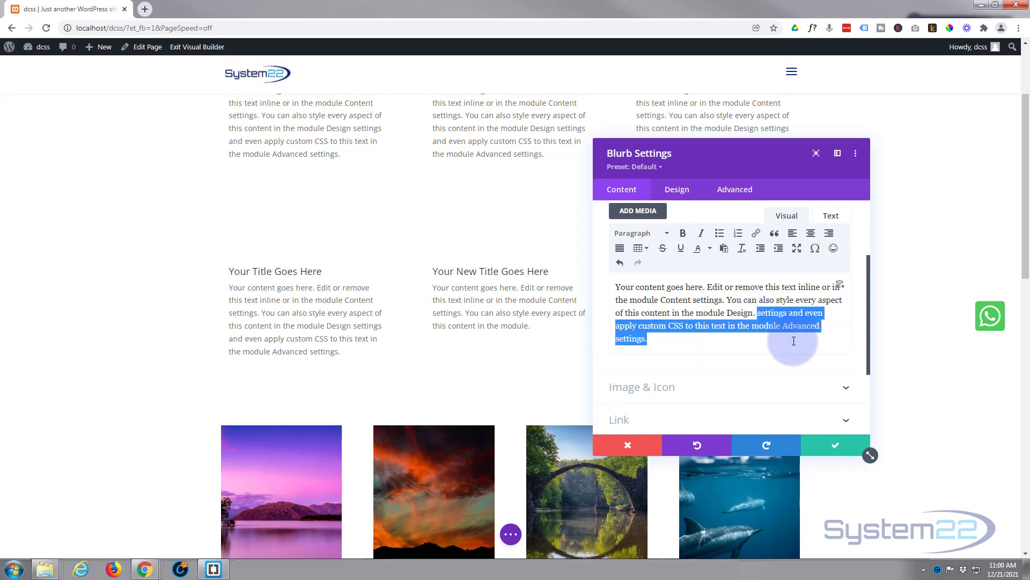
pyautogui.press('BackSpace')
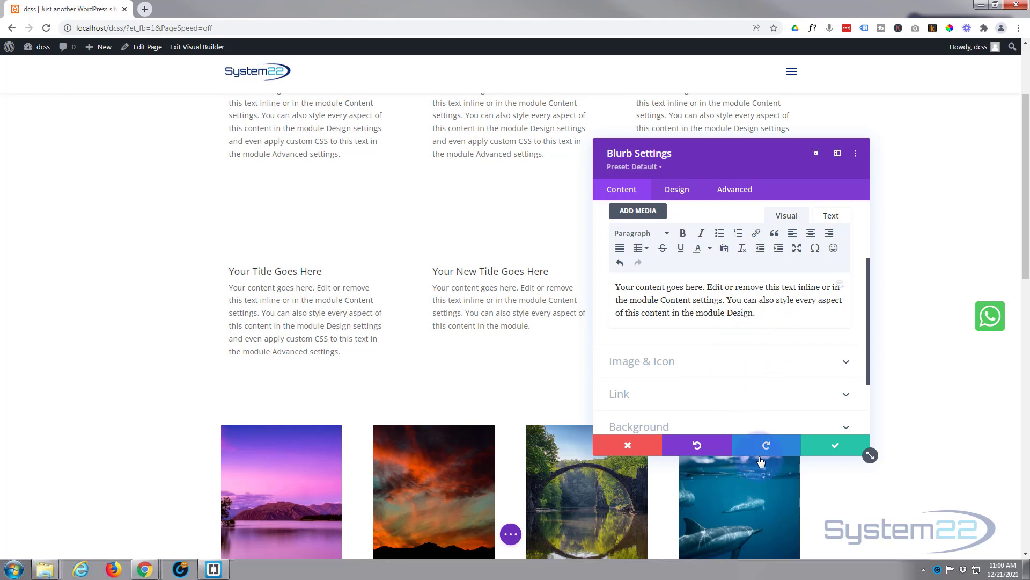
pyautogui.click(824, 452)
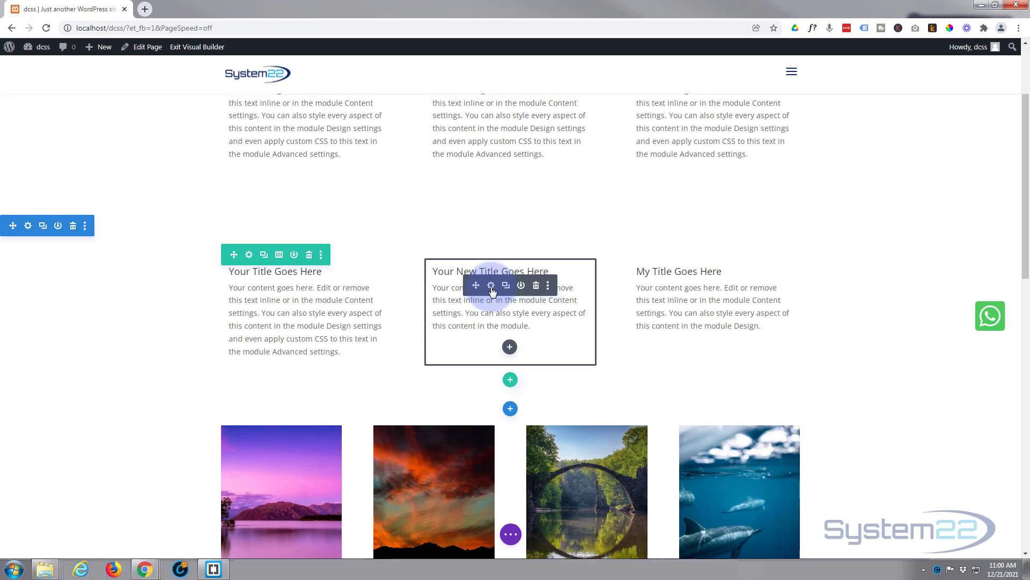
# - Open the middle blurb's settings and look over its title and module link options
pyautogui.click(492, 289)
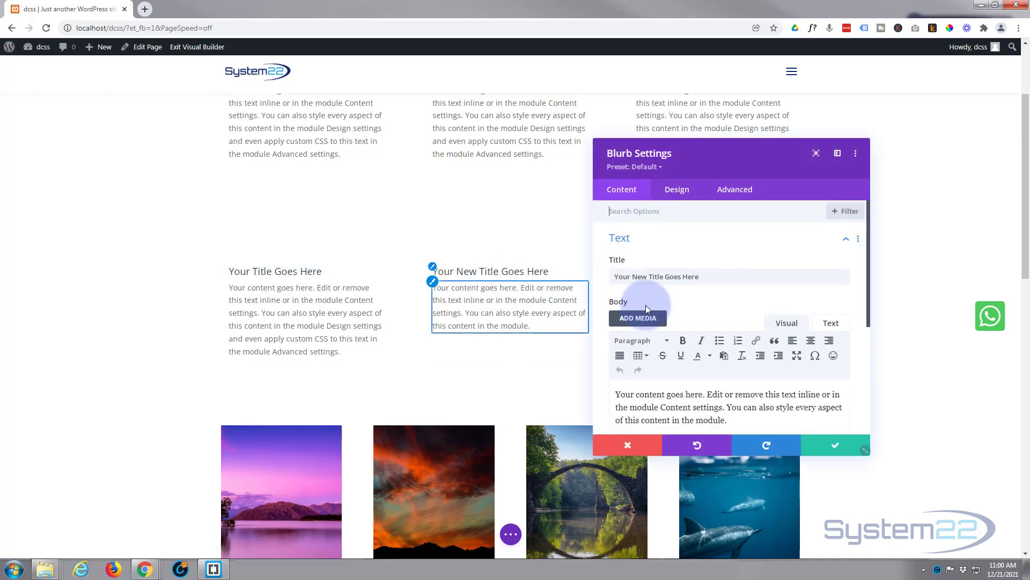
pyautogui.scroll(-3, 678, 301)
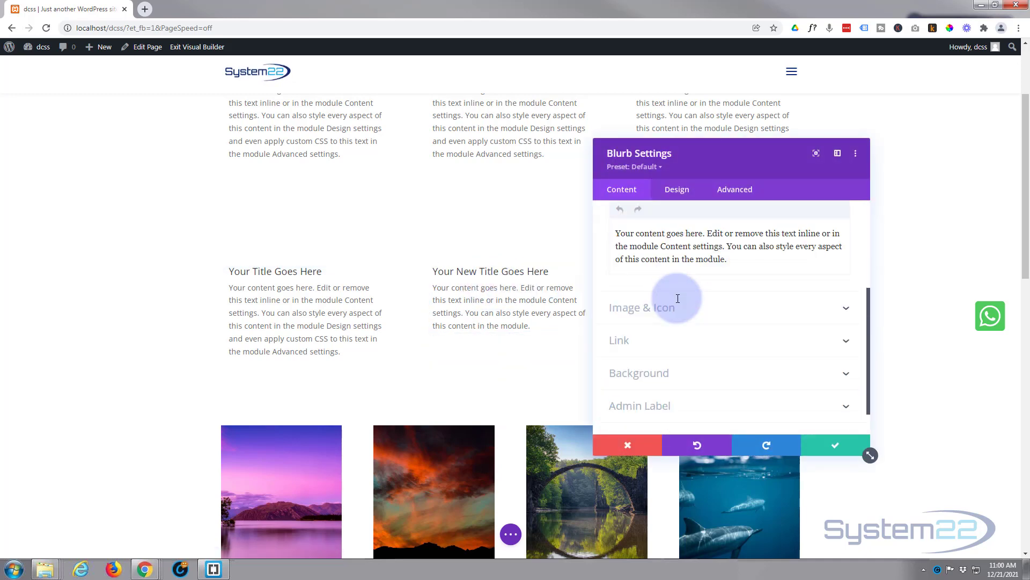
pyautogui.click(685, 339)
pyautogui.scroll(1, 674, 337)
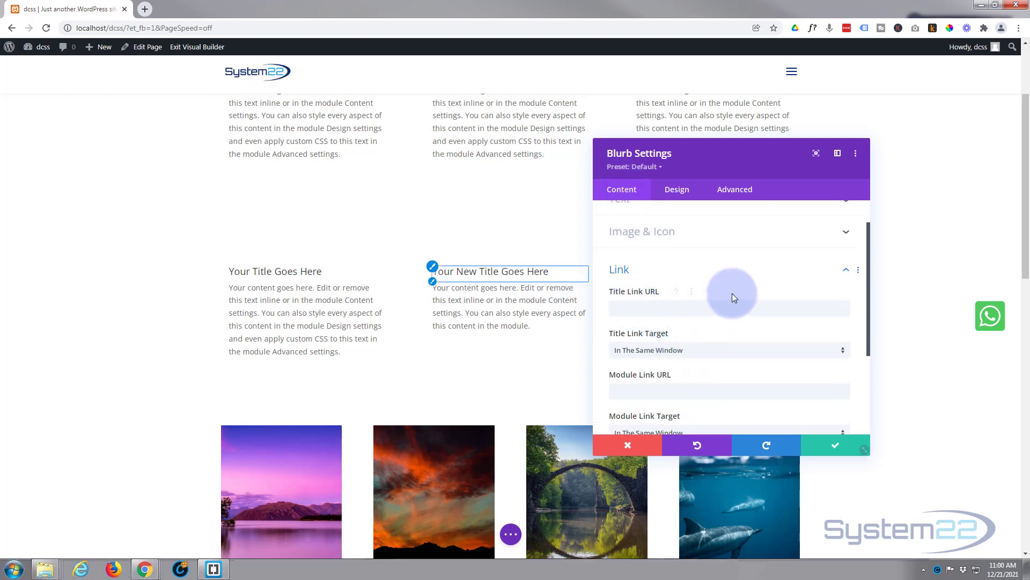
# - Set the middle blurb's module link URL to "#", keep its link target in the same window, and save the blurb settings
pyautogui.scroll(-1, 732, 292)
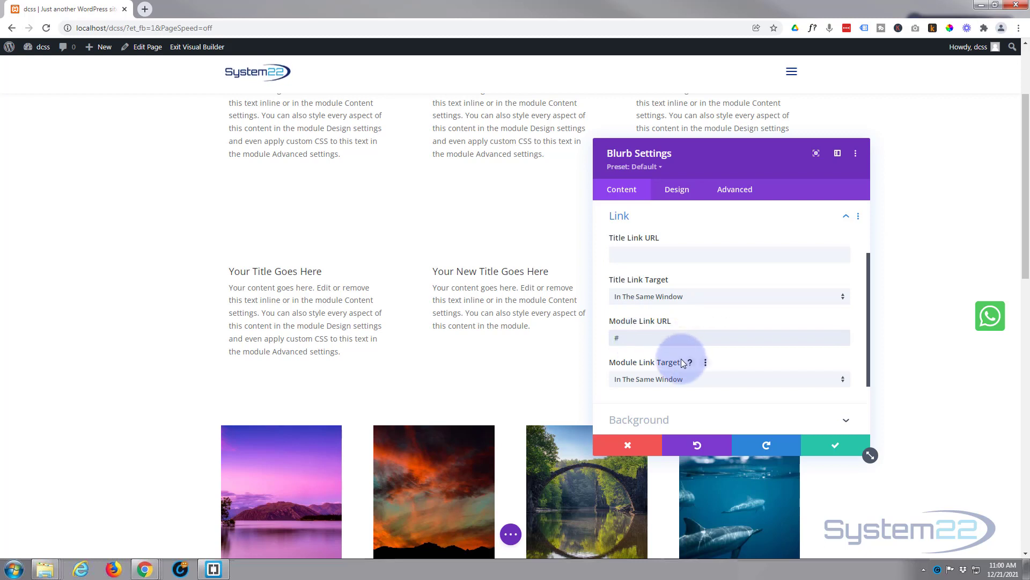
pyautogui.scroll(-1, 682, 360)
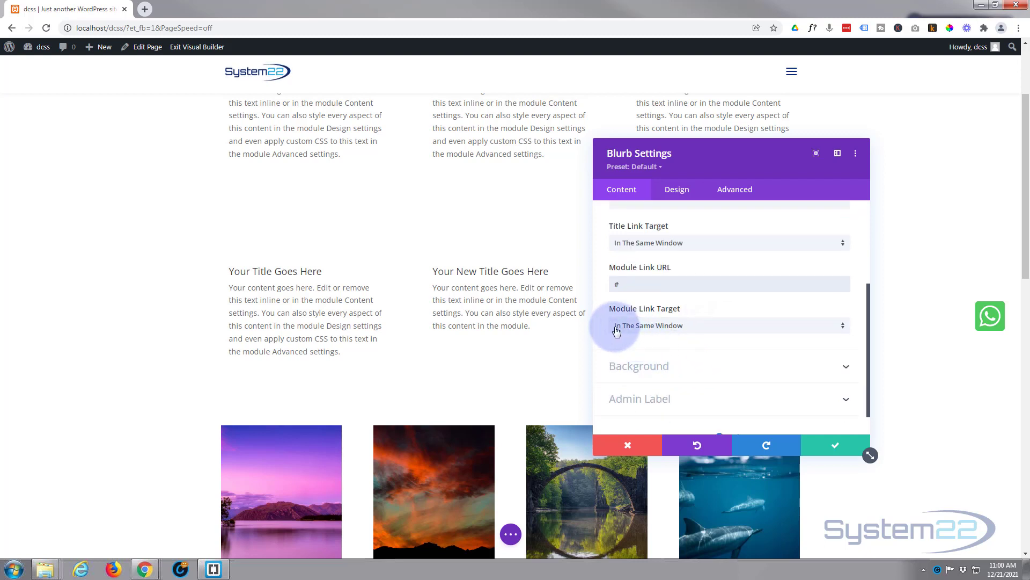
pyautogui.click(695, 331)
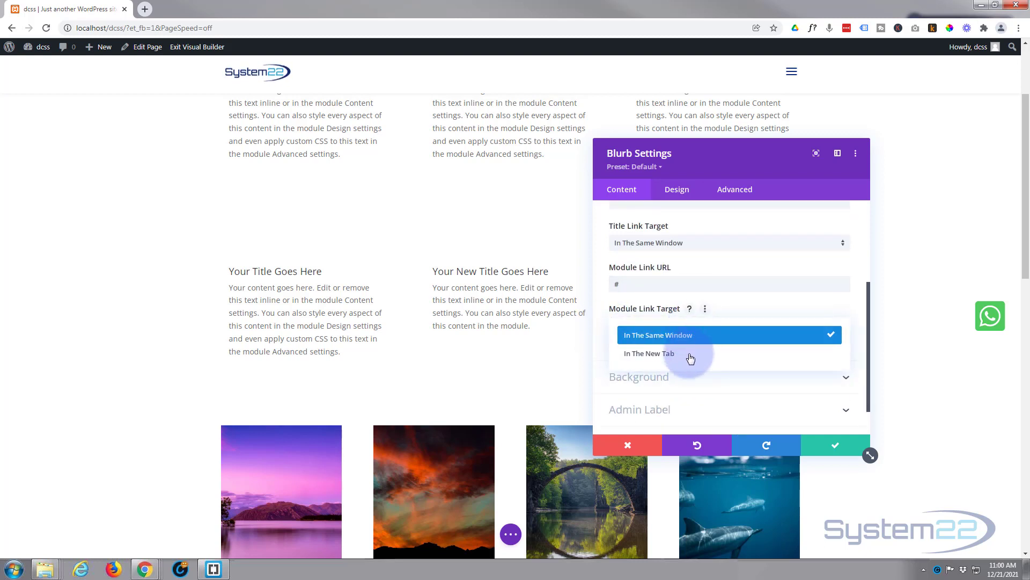
pyautogui.click(601, 324)
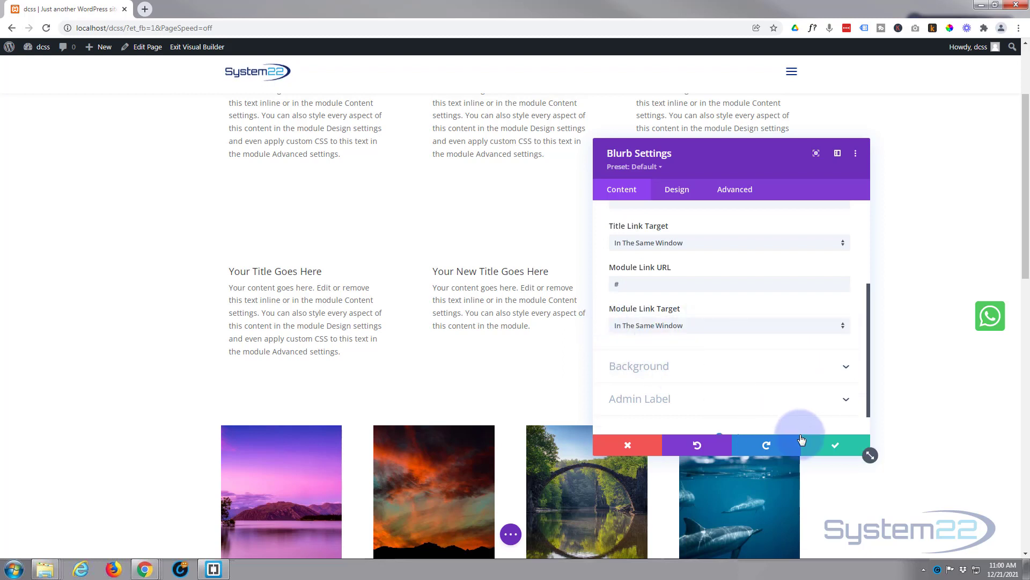
pyautogui.click(832, 450)
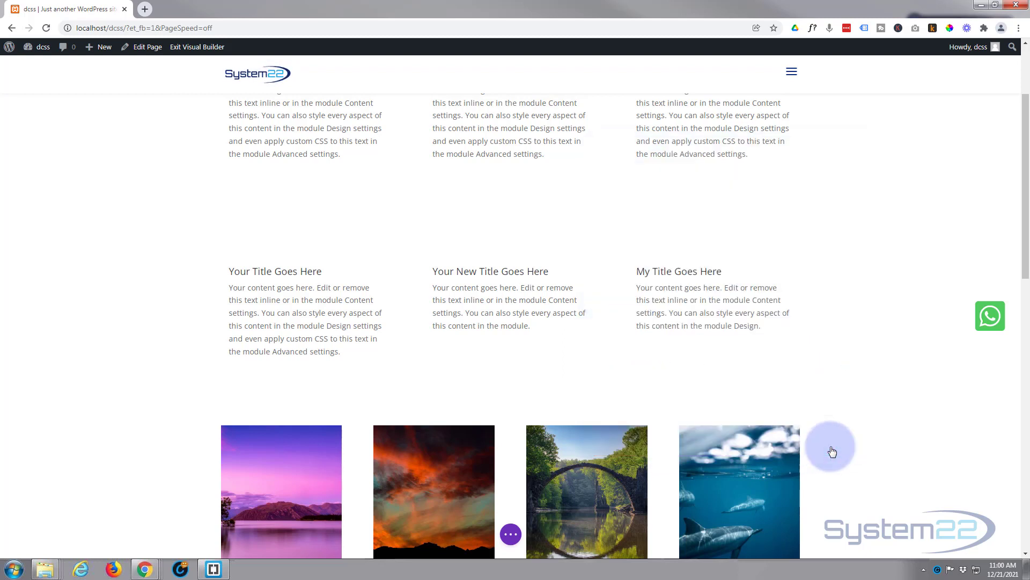
# - Save the page and exit the visual builder to the live page
pyautogui.click(518, 535)
pyautogui.click(988, 535)
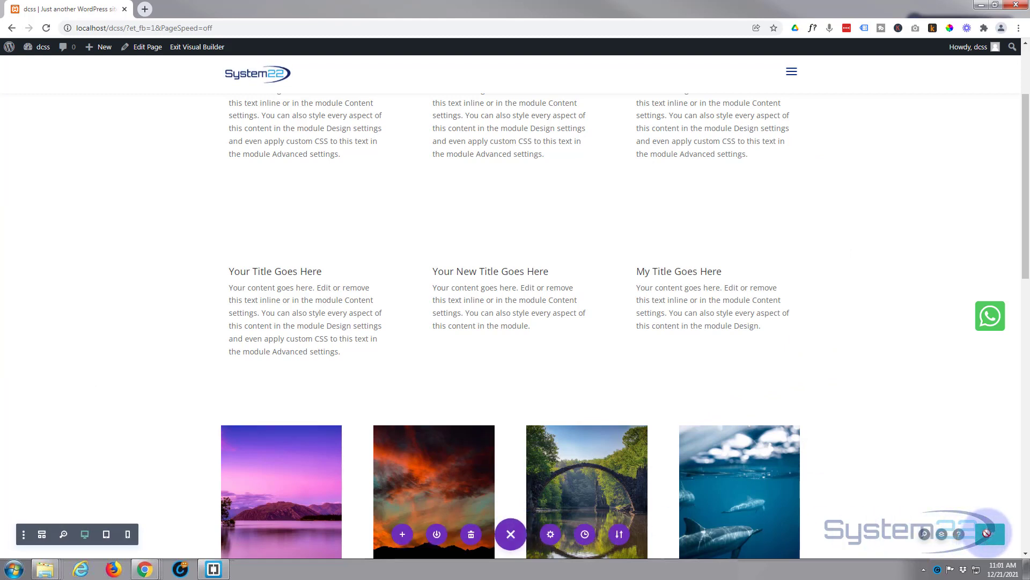
pyautogui.click(198, 48)
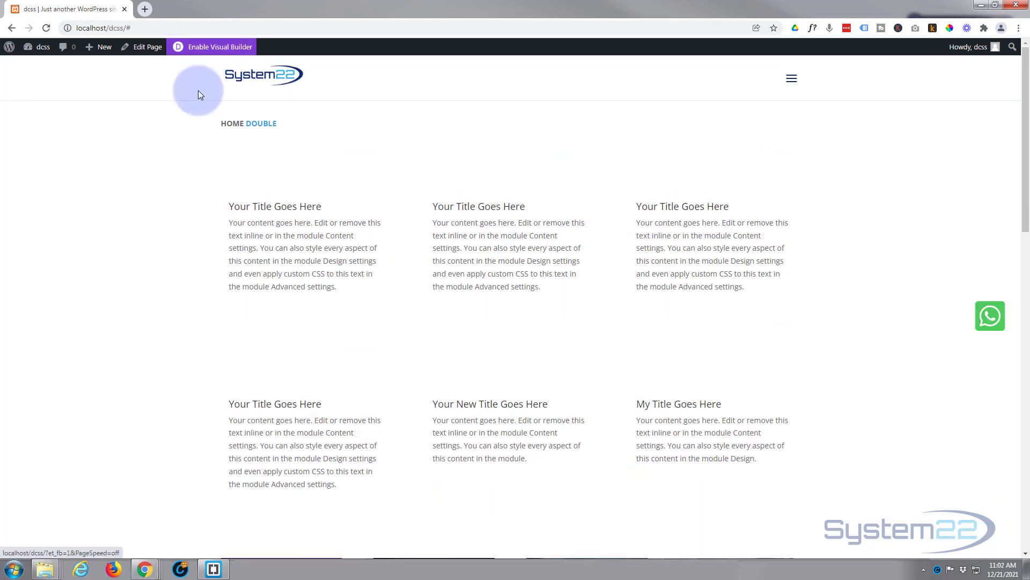
# - Check the sliding hover overlays on both rows of blurbs on the live page
pyautogui.scroll(-3, 127, 292)
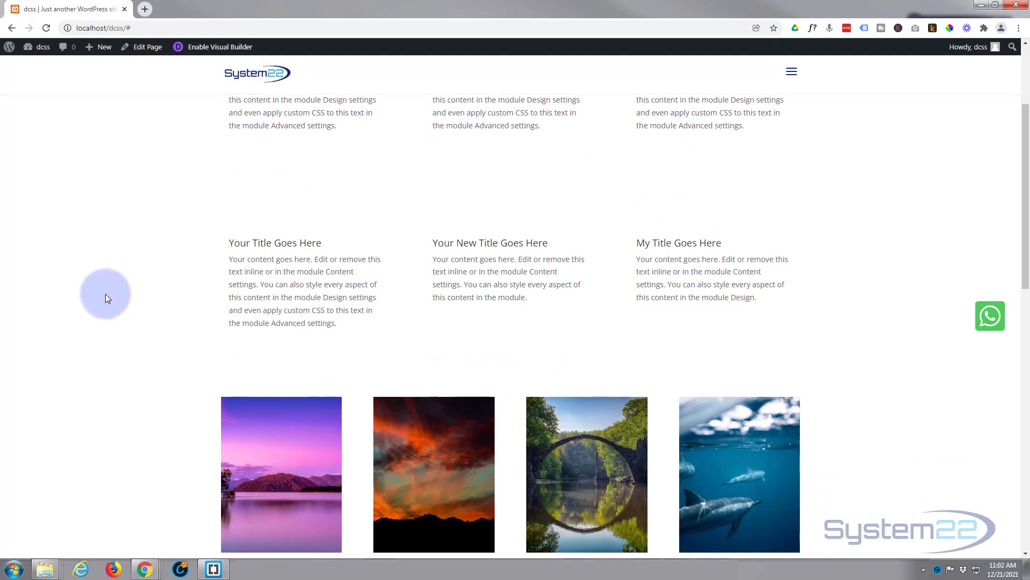
pyautogui.moveTo(104, 294); pyautogui.dragTo(253, 288)
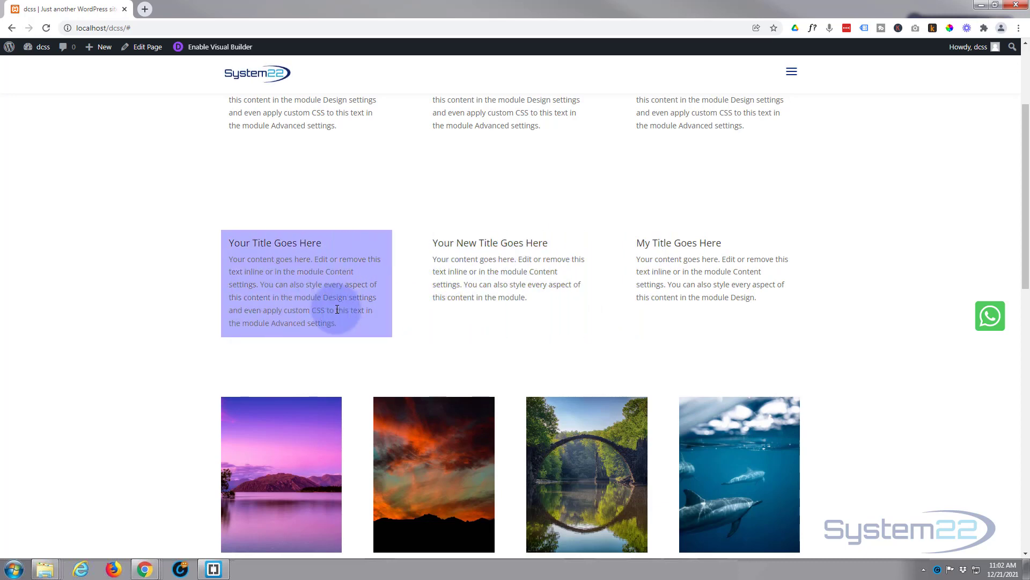
pyautogui.scroll(2, 126, 360)
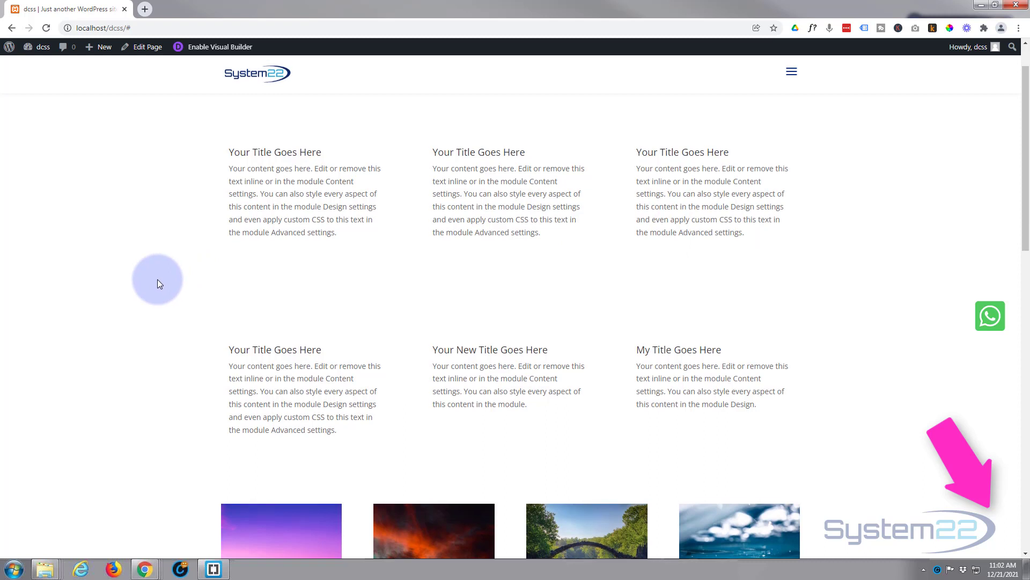
pyautogui.scroll(-1, 156, 280)
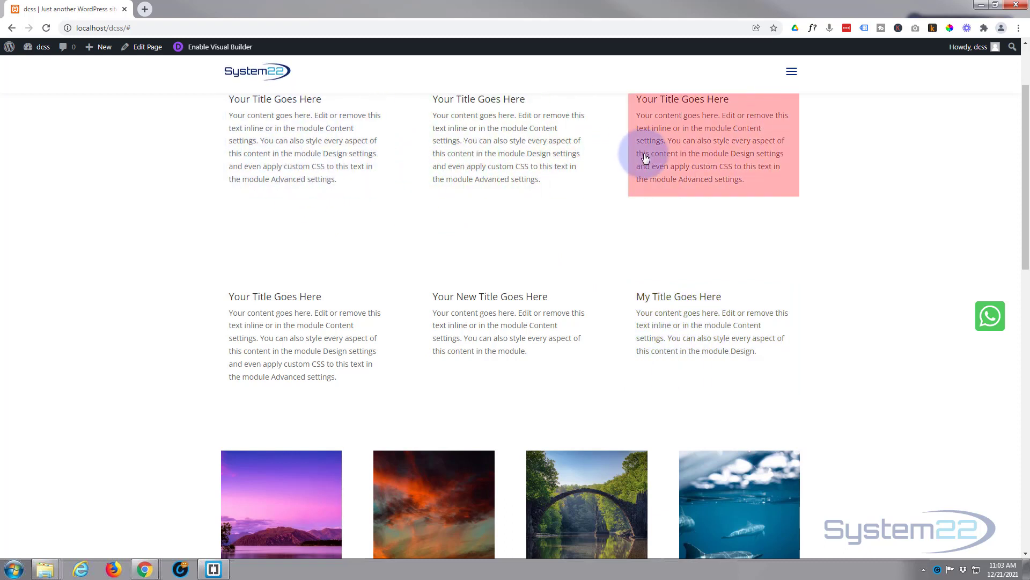
pyautogui.scroll(2, 615, 247)
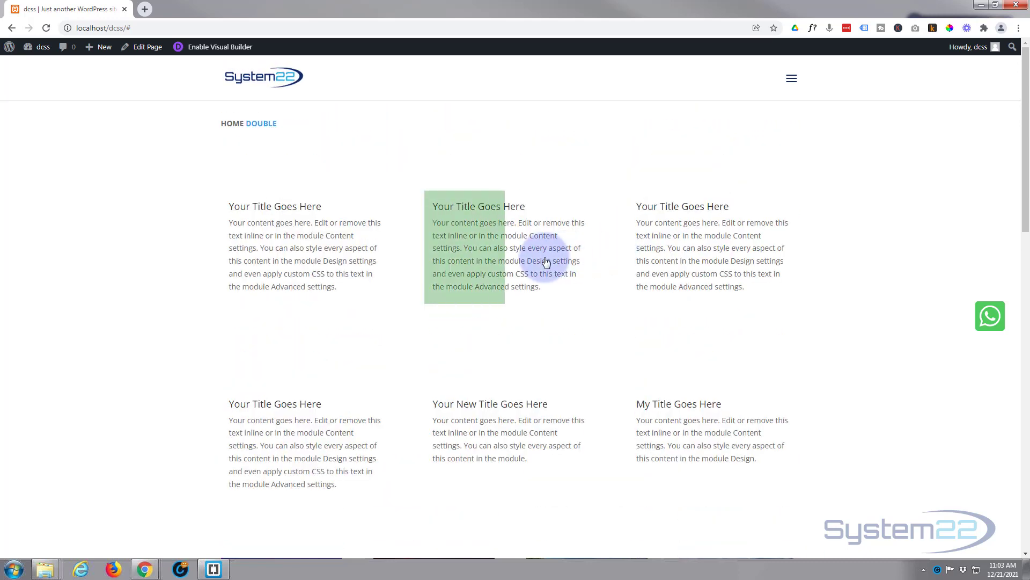